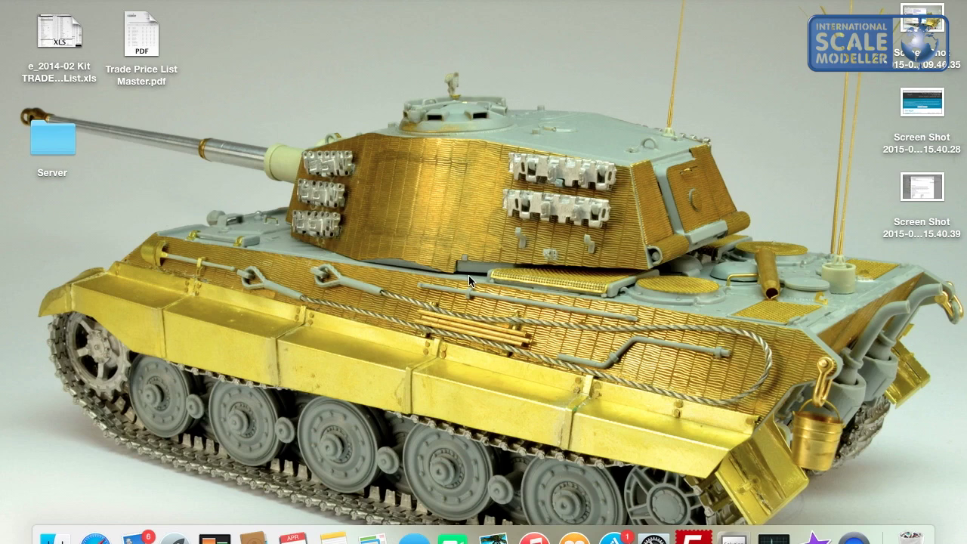
Launch Safari full-screen with the ISM forum in one tab and Photobucket in a second.
left_click(96, 538)
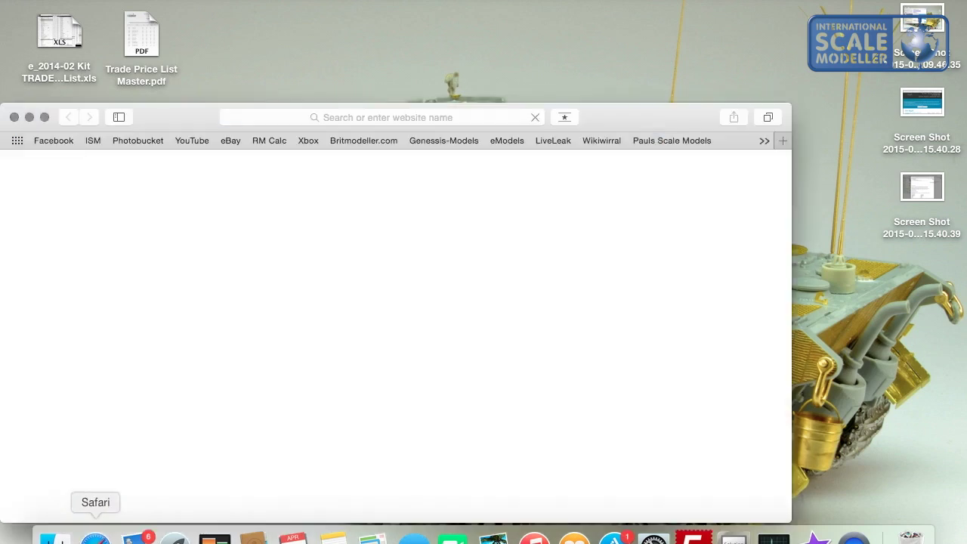
left_click(44, 118)
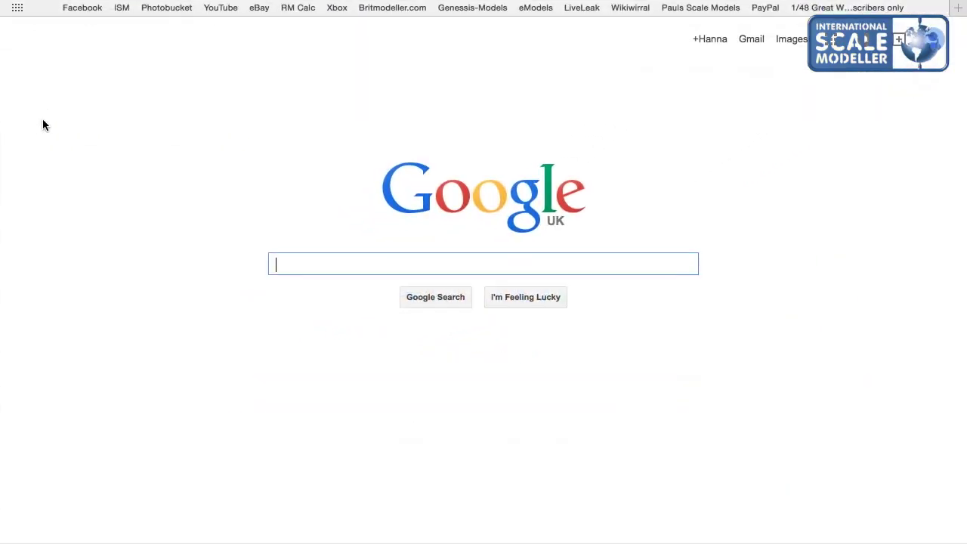
left_click(125, 8)
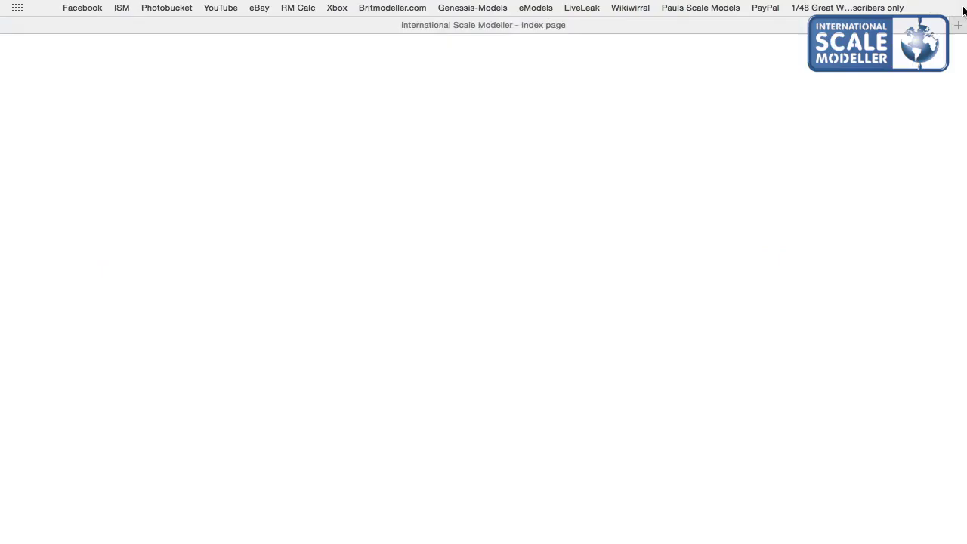
left_click(958, 25)
left_click(162, 9)
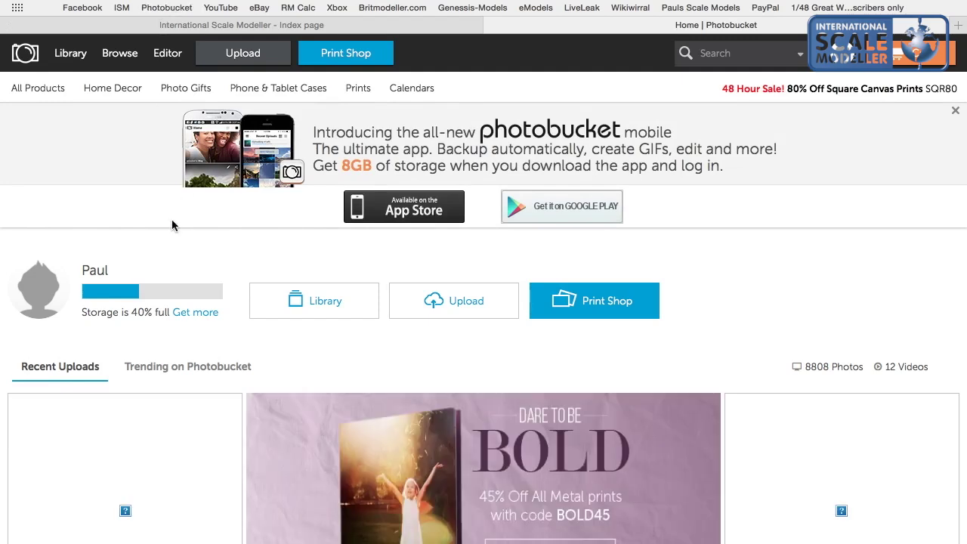
Open the Flak 43 box photo from the '1 Finshed models' album in the Photobucket library.
left_click(73, 58)
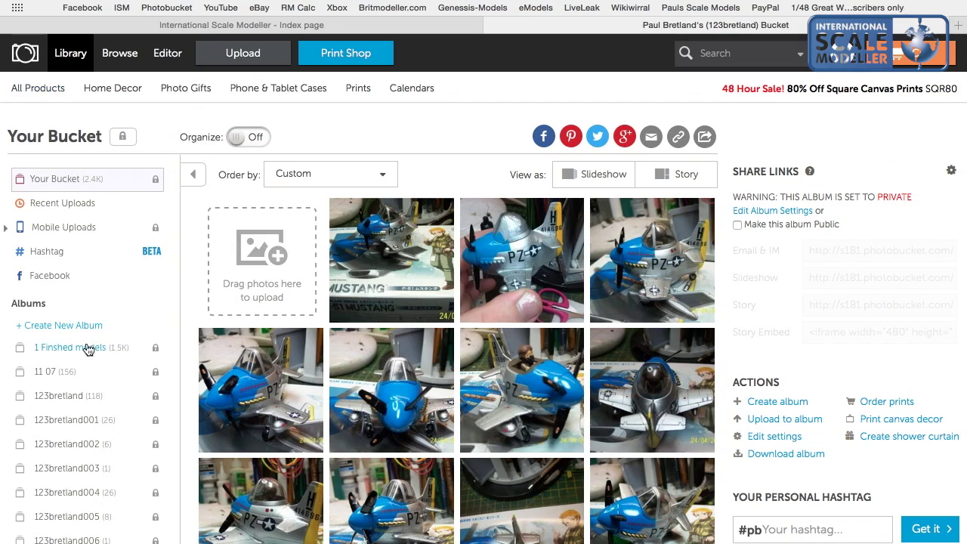
scroll(68, 465, "down", 4)
scroll(68, 465, "up", 4)
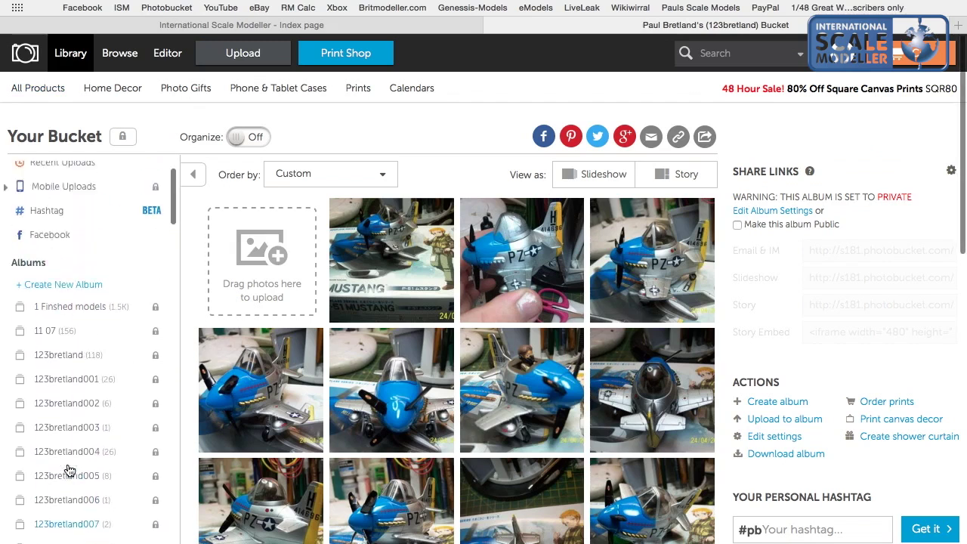
left_click(64, 348)
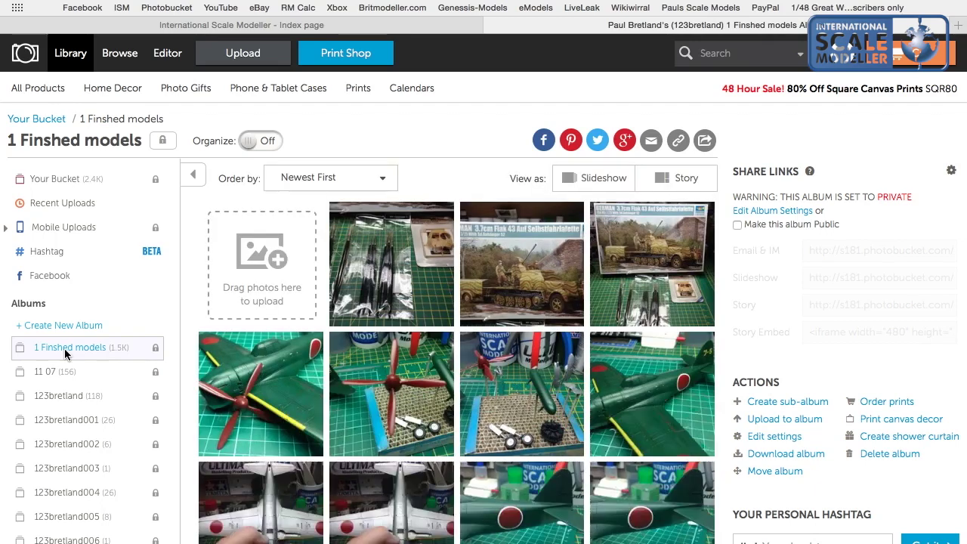
mouse_move(672, 219)
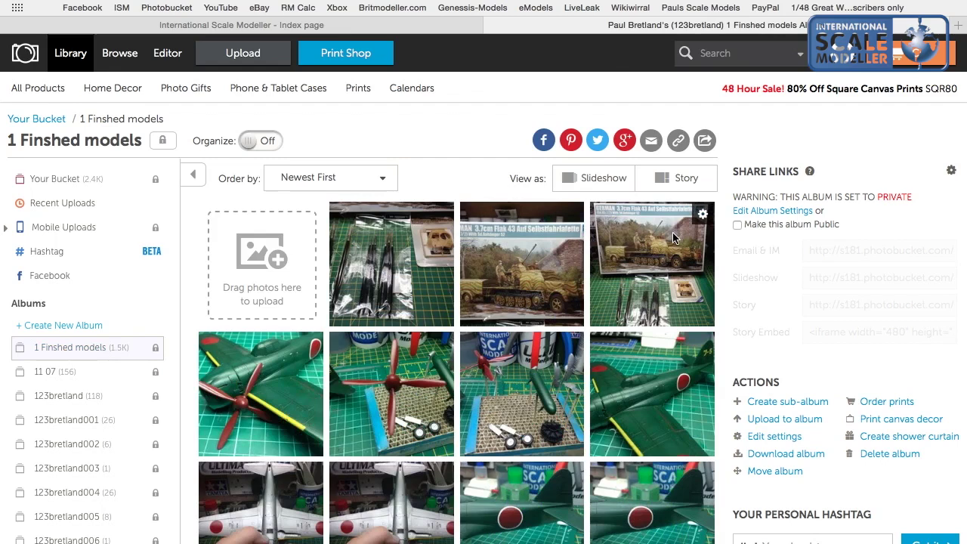
left_click(675, 238)
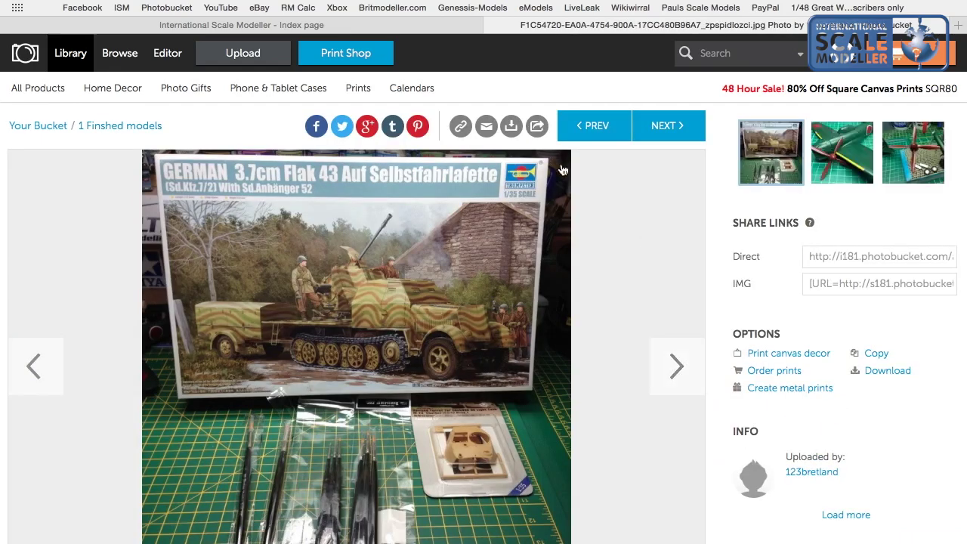
Browse the neighbouring album photos, then copy the Flak 43 photo's IMG share code.
left_click(680, 171)
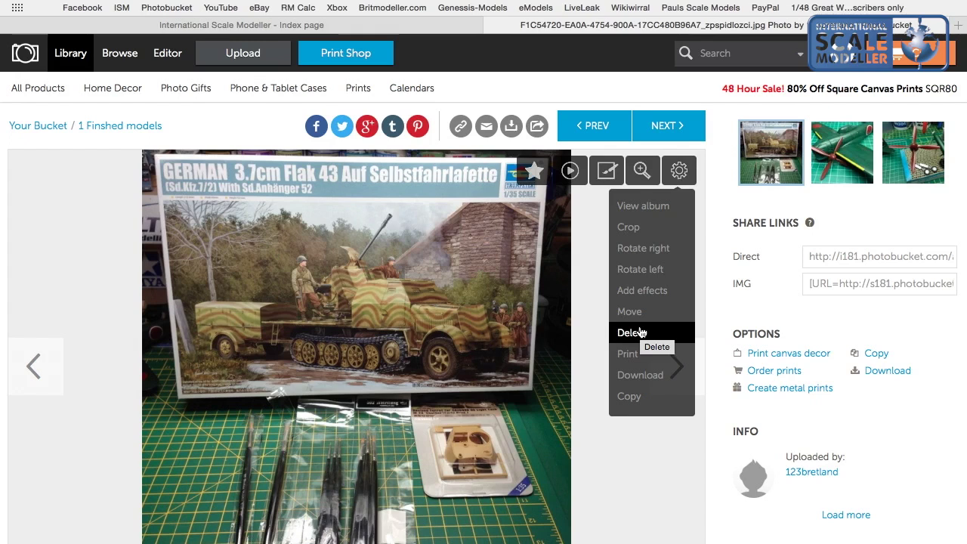
left_click(34, 365)
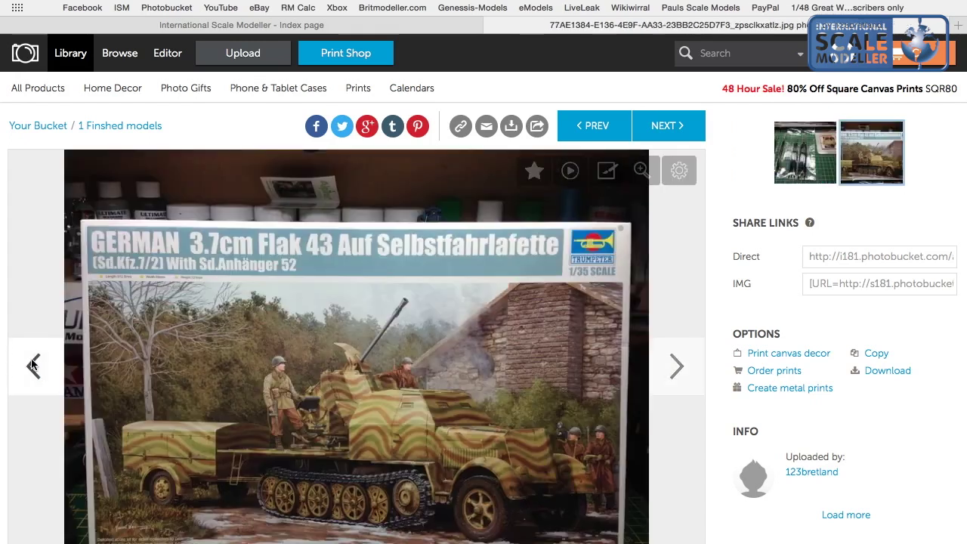
left_click(32, 364)
scroll(31, 365, "down", 3)
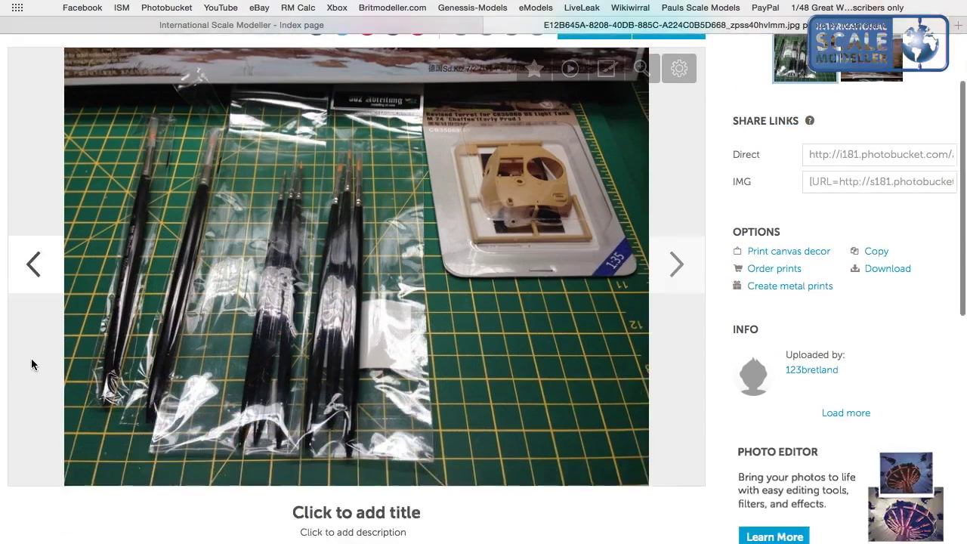
left_click(672, 247)
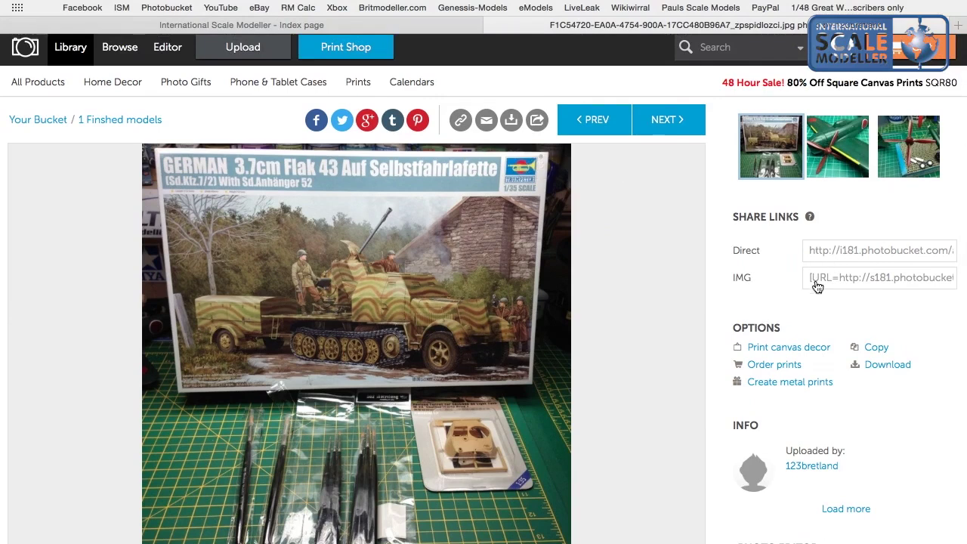
left_click(817, 286)
left_click(817, 286)
Open page 811 of the postman goodies topic in the Modelling Chat forum.
left_click(270, 26)
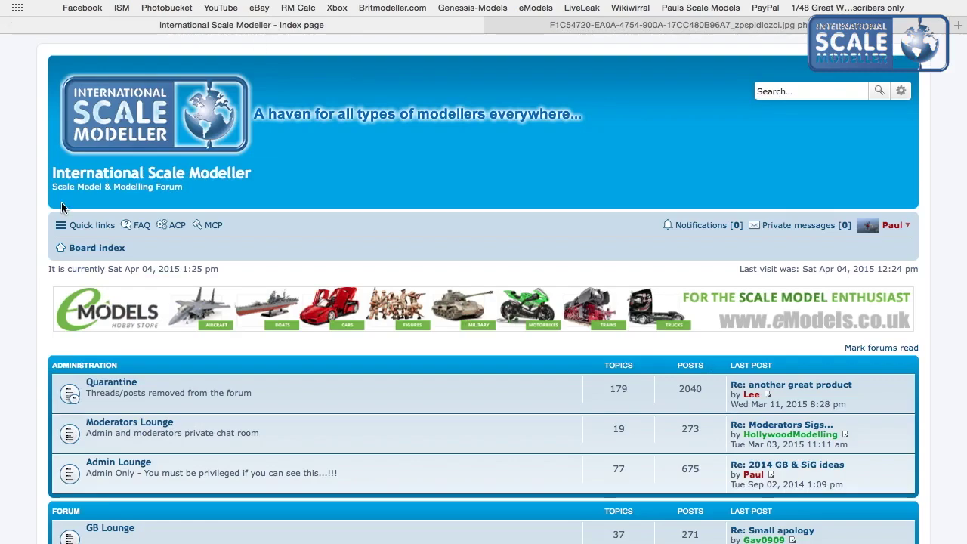
scroll(64, 206, "down", 10)
scroll(64, 206, "down", 10)
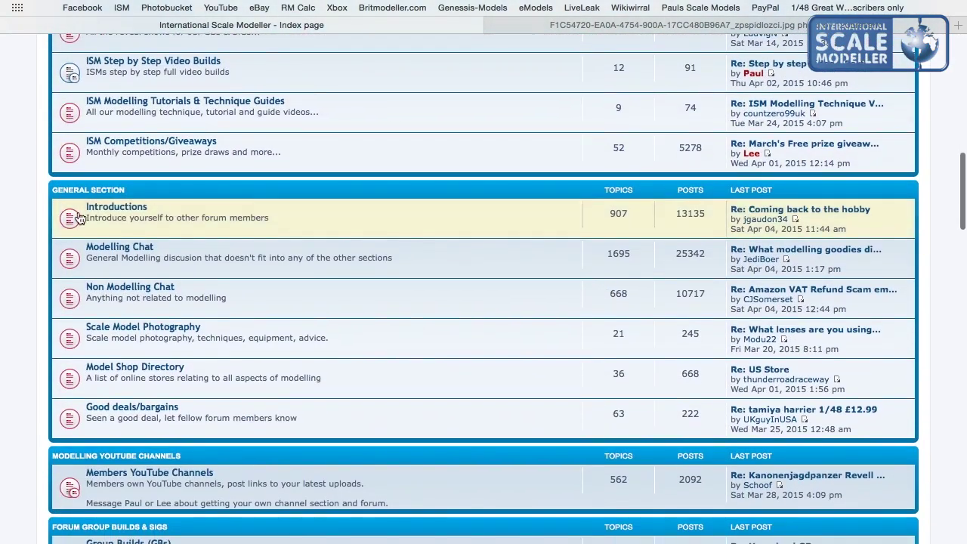
left_click(110, 248)
scroll(108, 241, "down", 5)
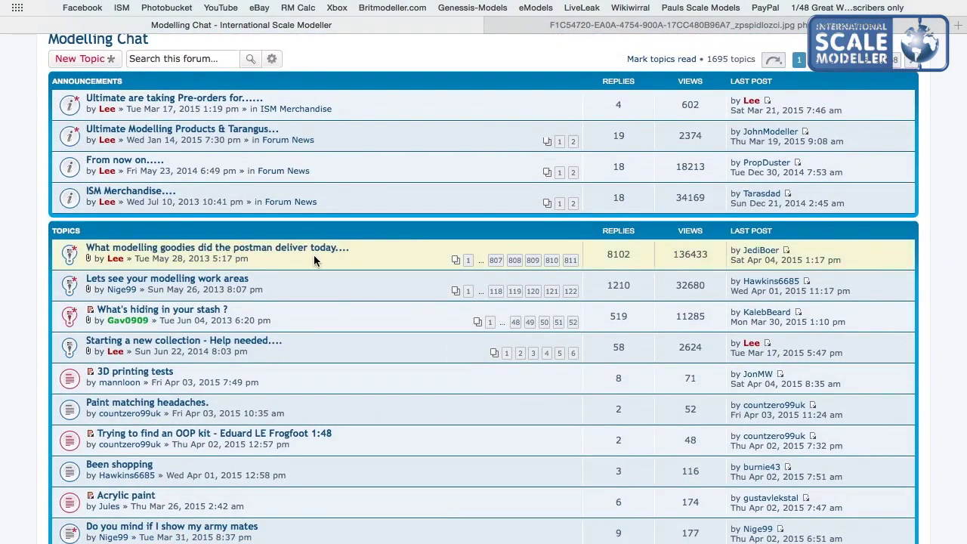
left_click(568, 259)
At Quick Reply, clear the stray test characters and switch to Full Editor & Preview.
scroll(567, 263, "down", 20)
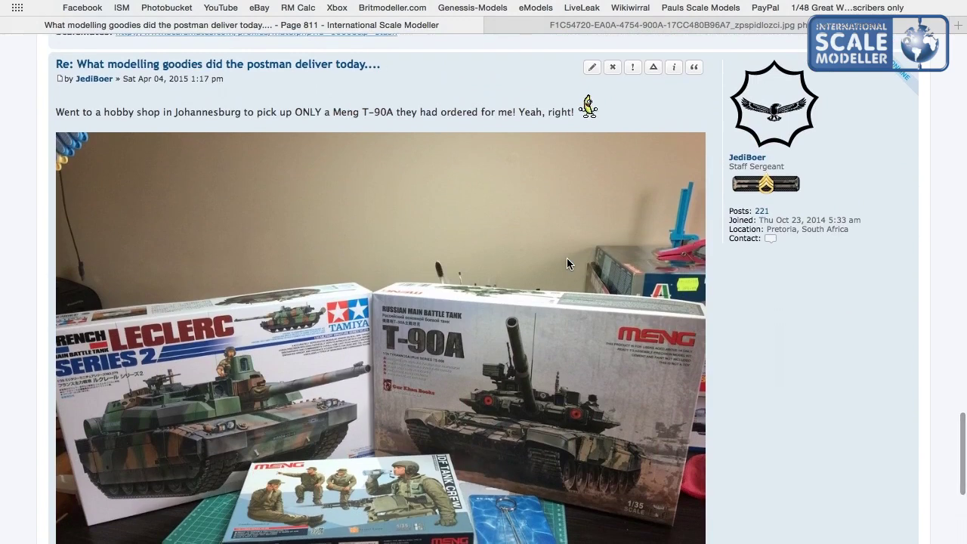
scroll(568, 263, "down", 3)
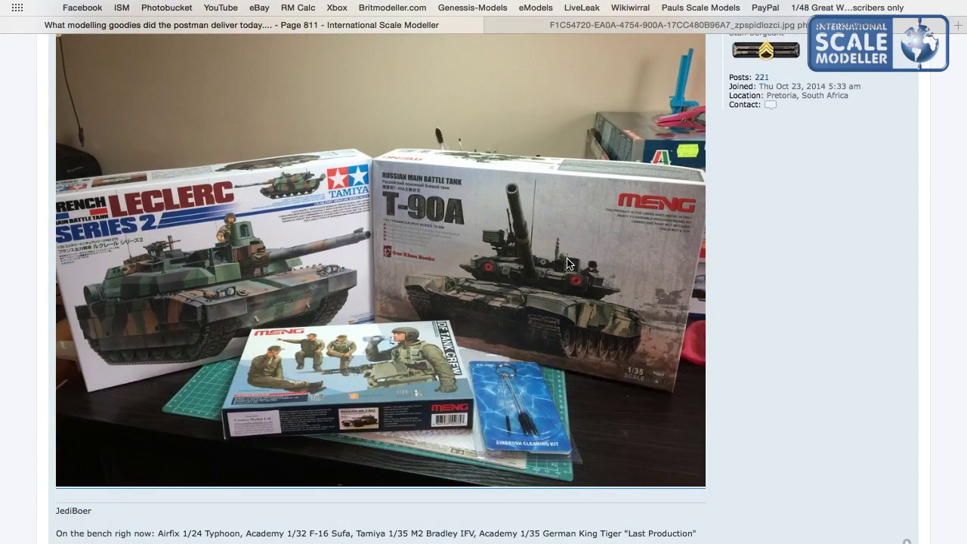
scroll(568, 262, "down", 5)
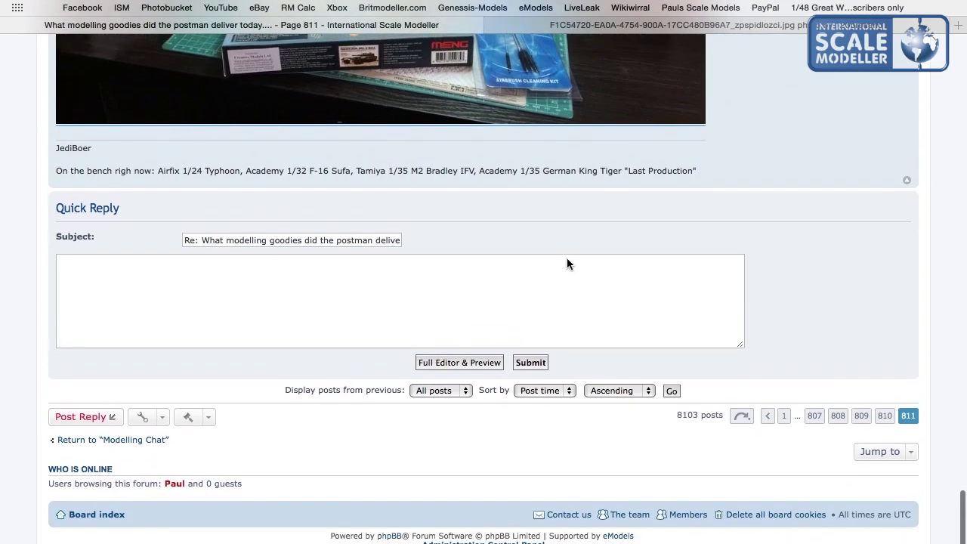
left_click(453, 296)
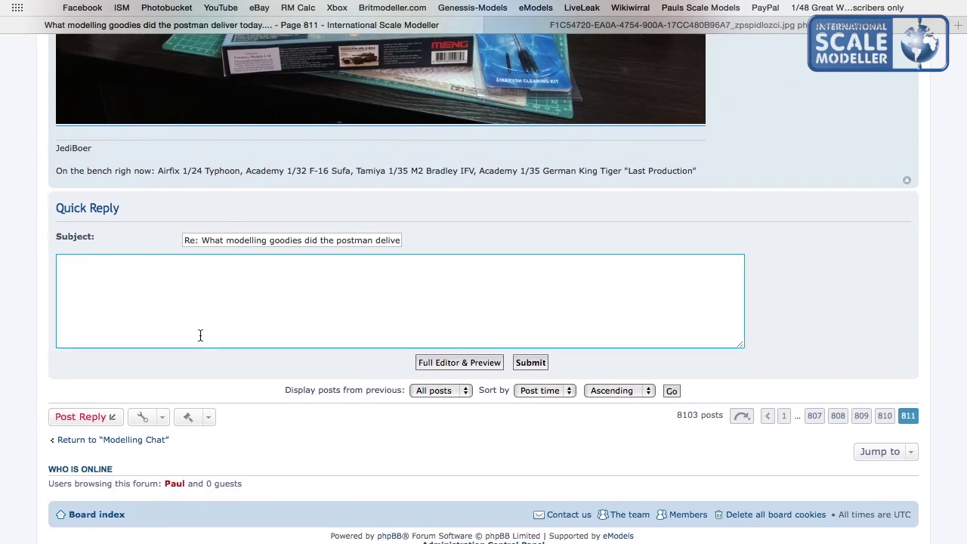
type("l,blzvbljvbn")
key("BackSpace")
key("BackSpace")
key("BackSpace")
key("BackSpace")
key("BackSpace")
key("BackSpace")
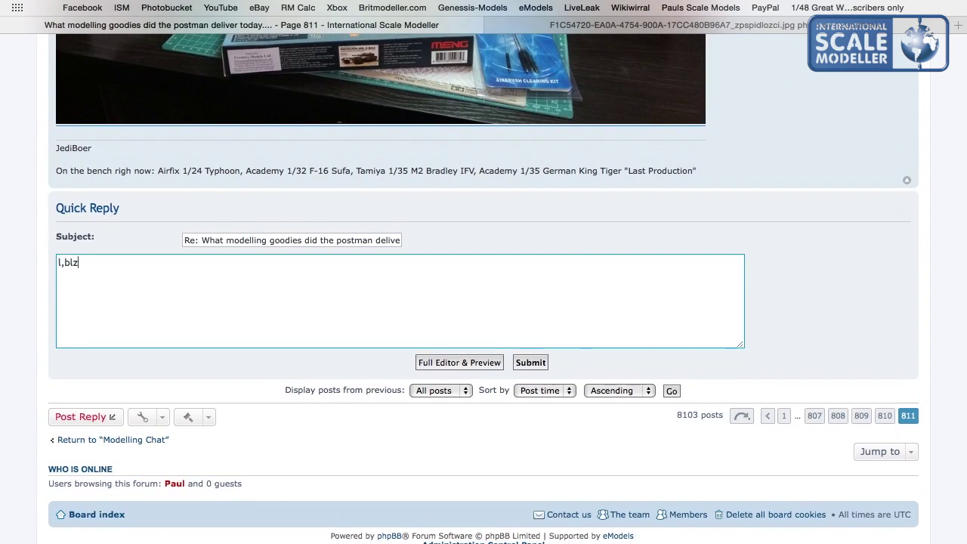
left_click(465, 363)
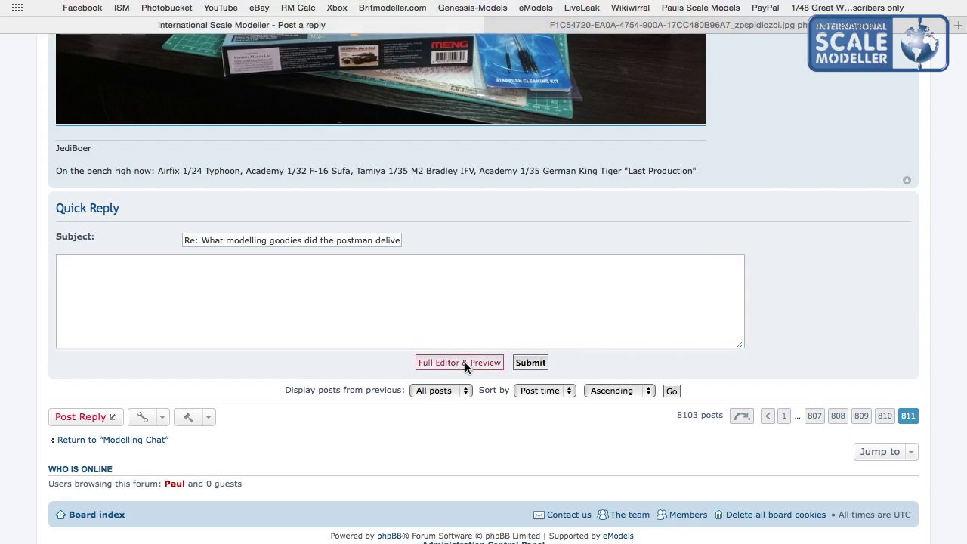
Type 'I got these kits in the post today, built the halftrack before hoep to make a better job of it this time'.
scroll(465, 362, "down", 5)
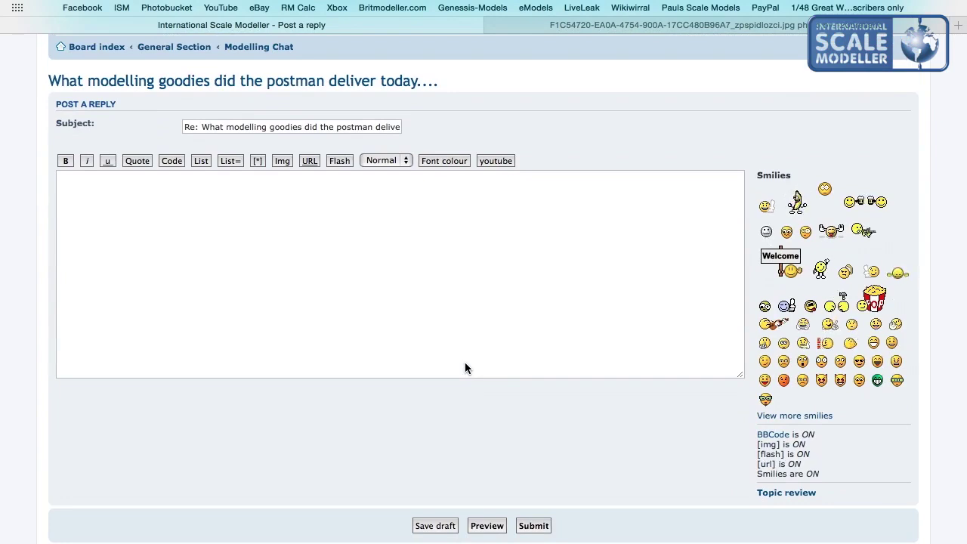
left_click(465, 363)
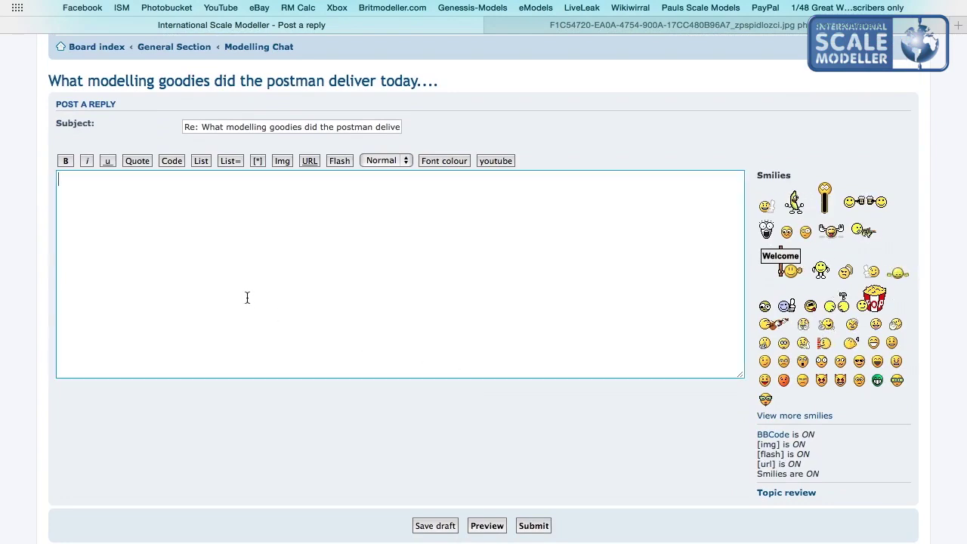
type("I got these kits in the post today")
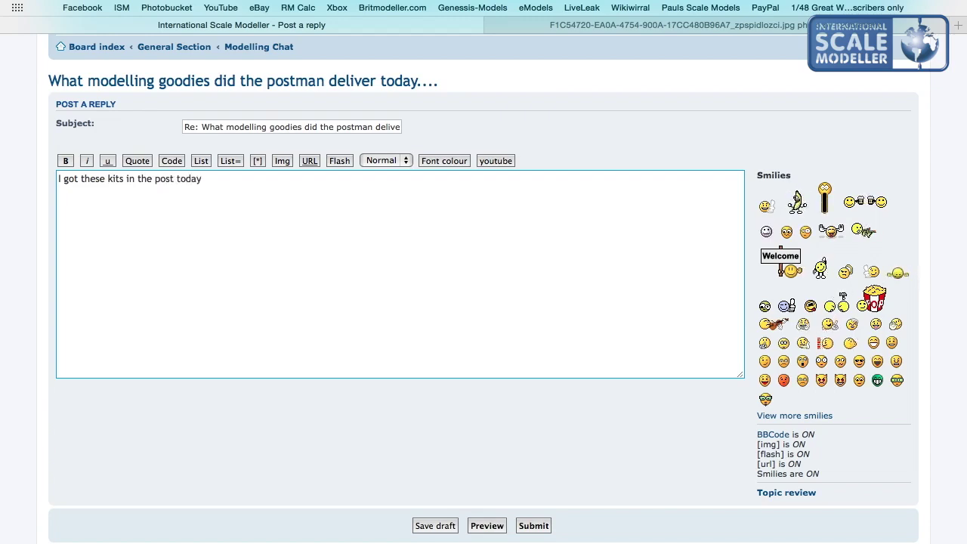
type(", built th")
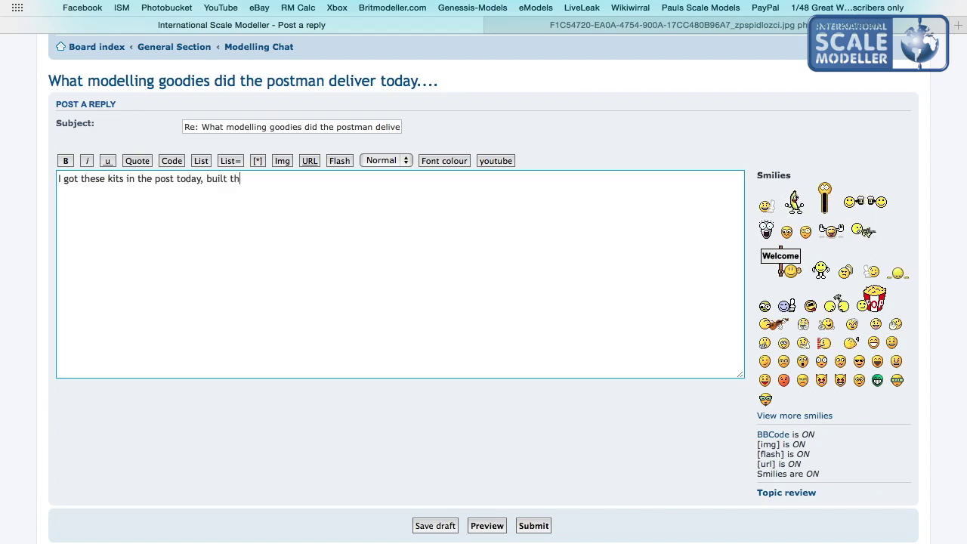
type("e halftrack v")
type("reife")
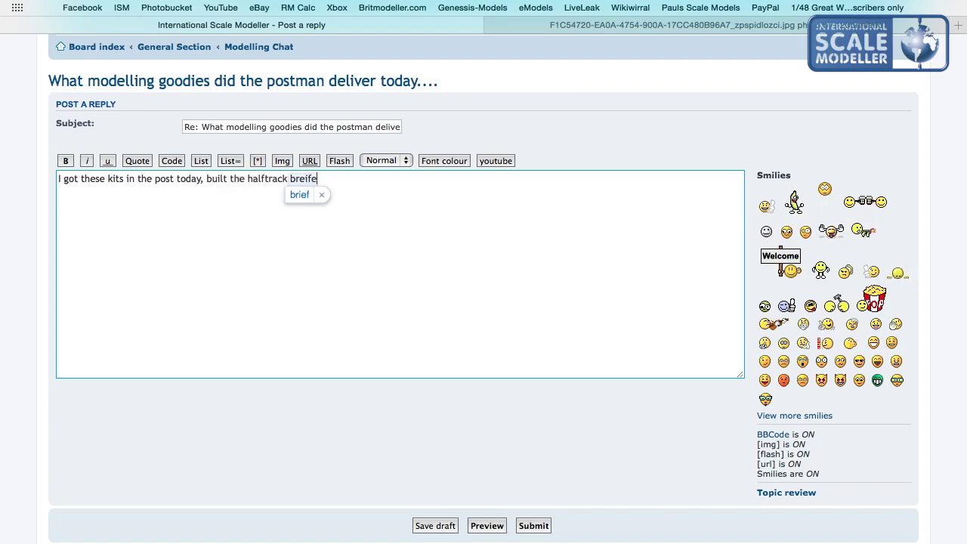
key("BackSpace")
key("BackSpace")
key("BackSpace")
key("BackSpace")
key("BackSpace")
type("ef")
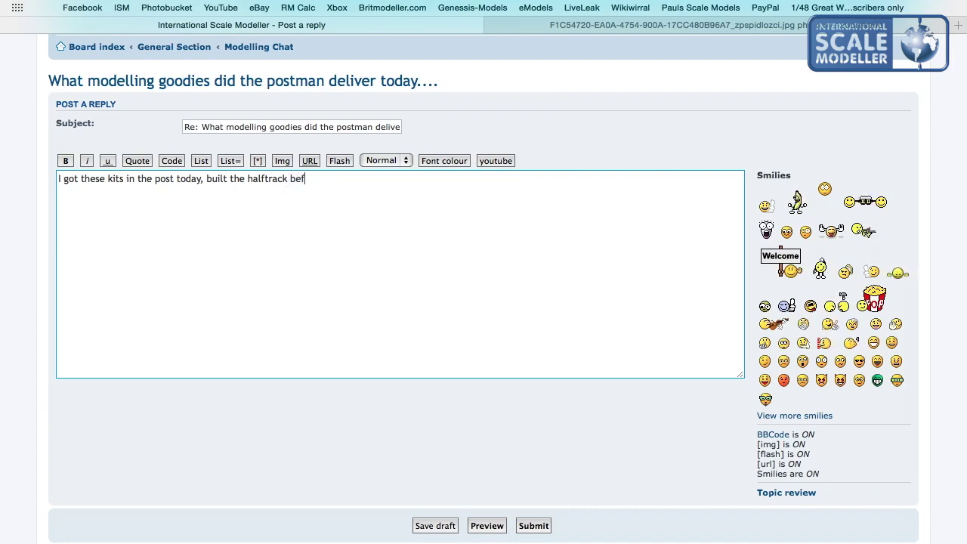
type("ore hoep to make a better job of ")
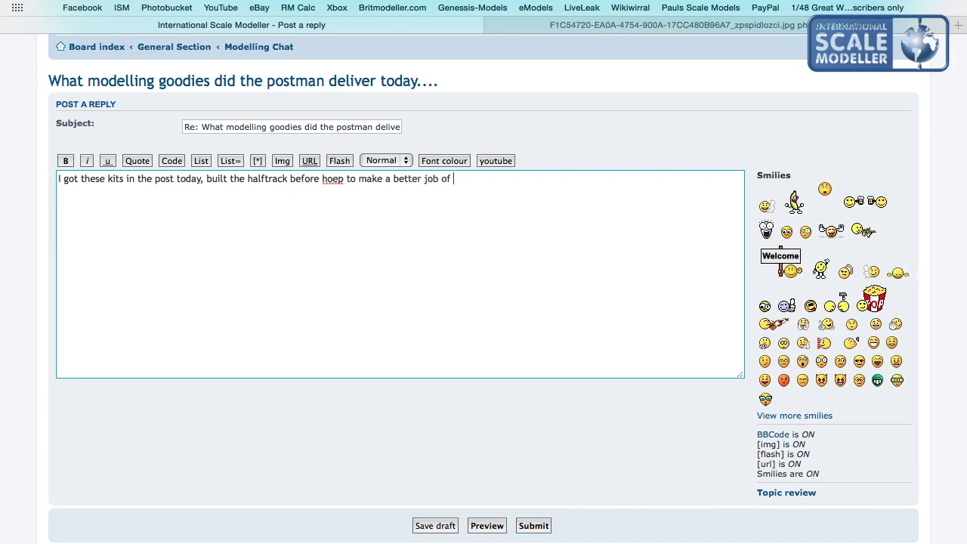
type("it this time")
Correct 'hoep' to 'hope', end the sentence with a full stop, and start a new line.
right_click(329, 179)
left_click(345, 187)
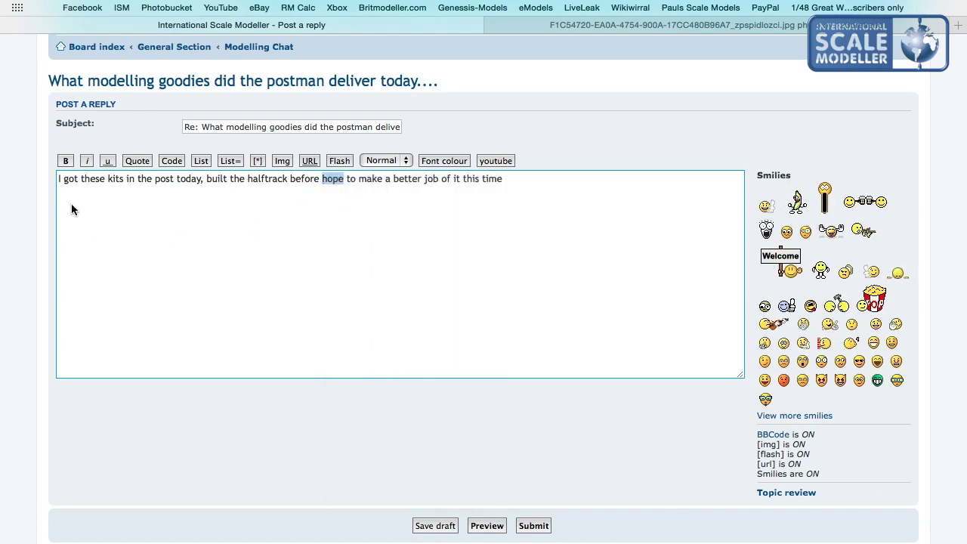
left_click(524, 184)
type(".")
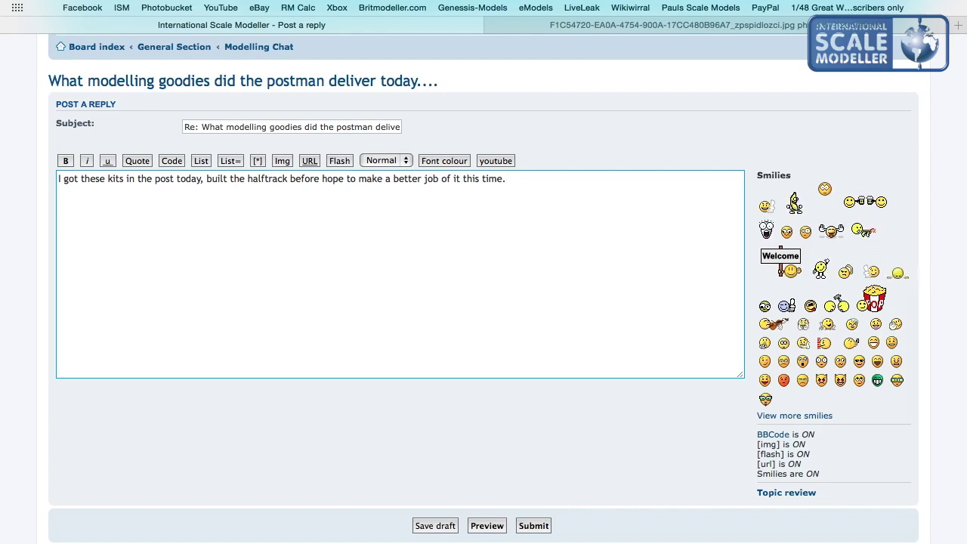
key("Return")
key("Return")
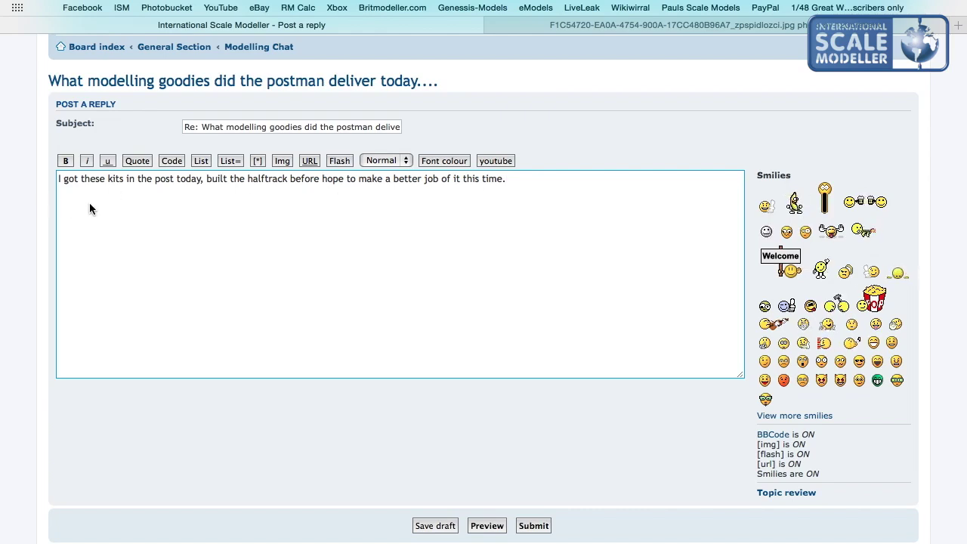
right_click(66, 210)
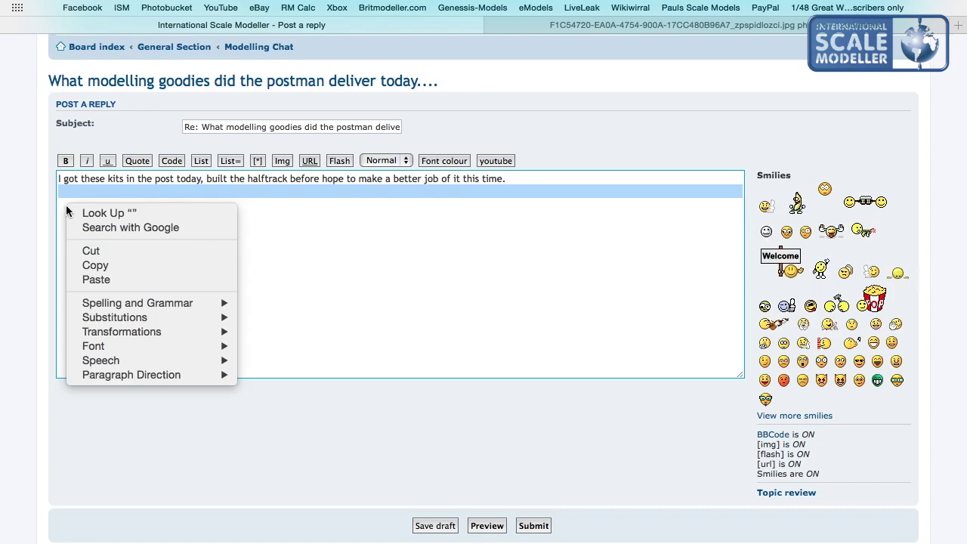
Paste the first photo's IMG code, then copy and paste the previous album photo's code below it.
left_click(98, 279)
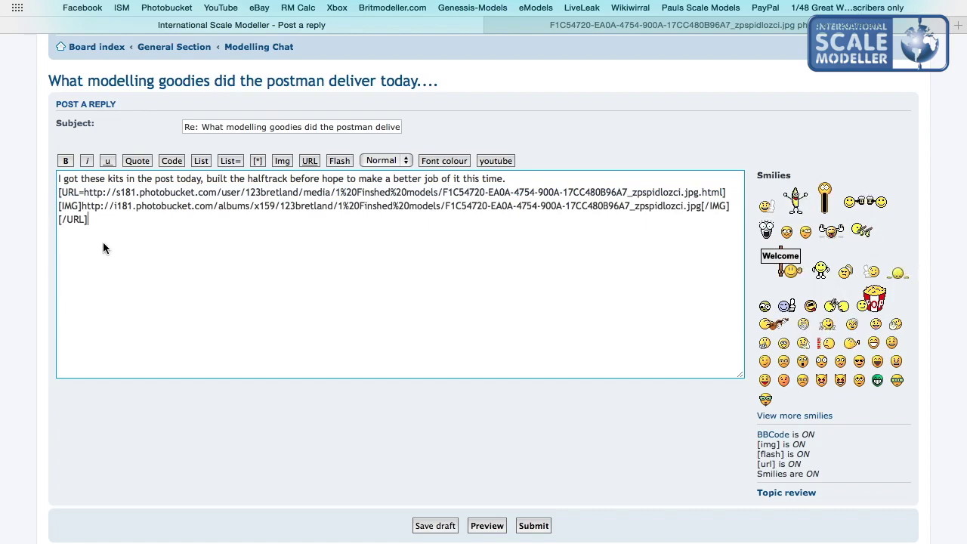
key("Return")
left_click(567, 27)
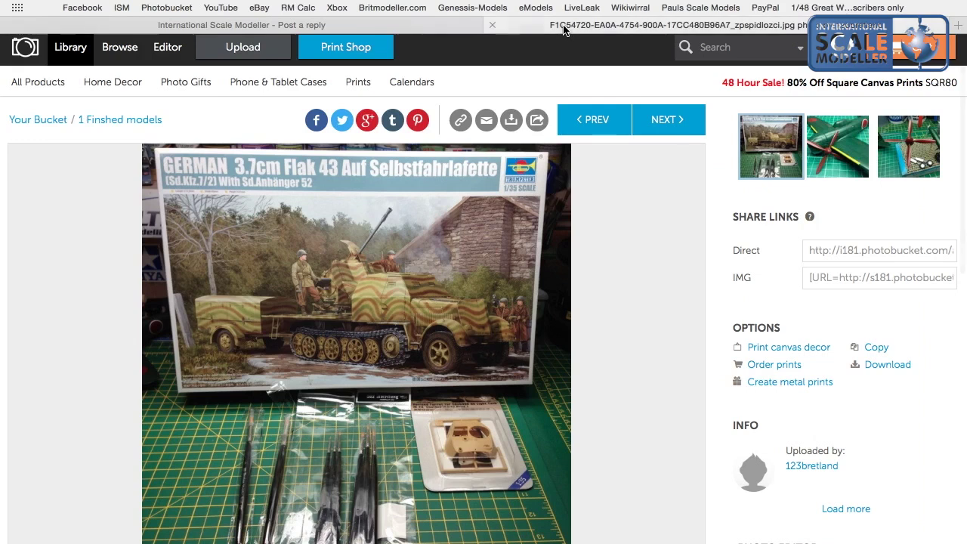
left_click(597, 121)
left_click(828, 279)
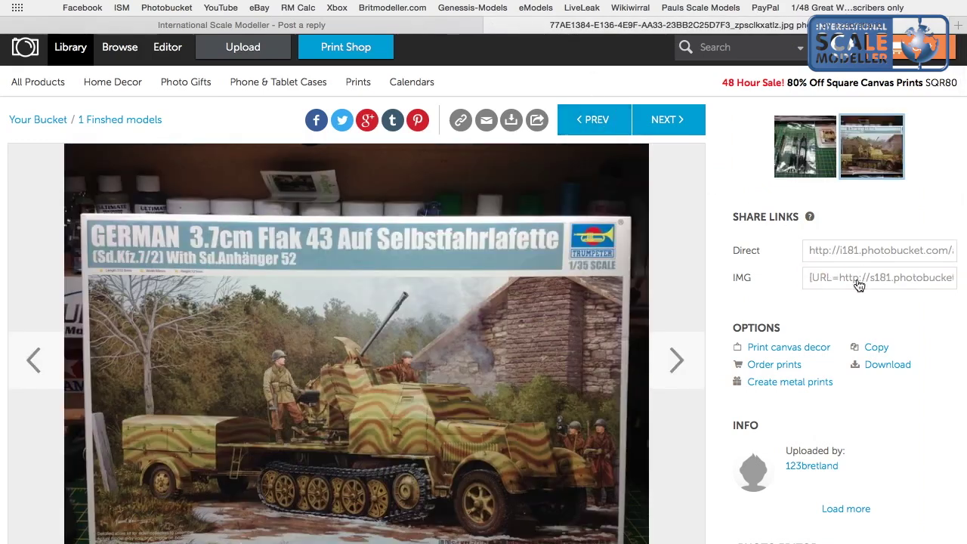
left_click(832, 280)
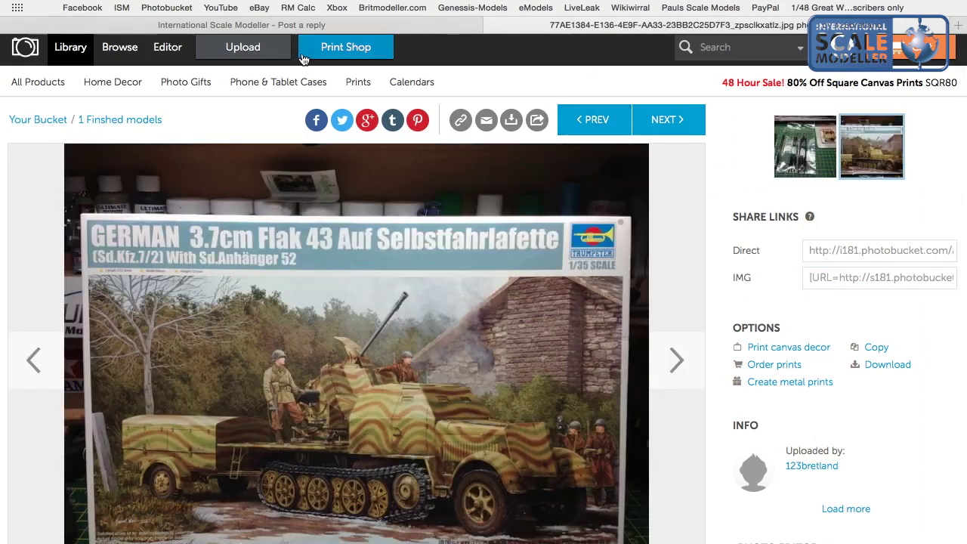
left_click(293, 27)
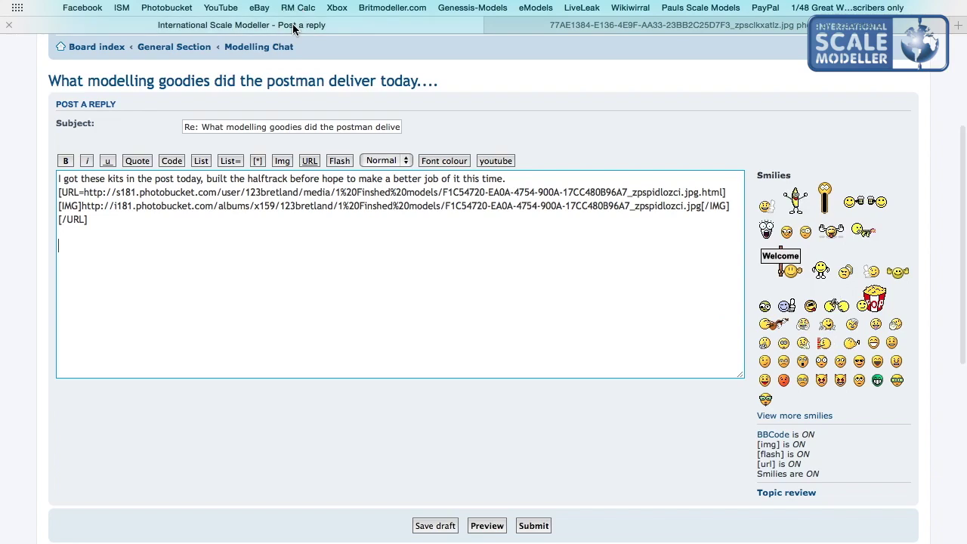
right_click(79, 256)
left_click(101, 333)
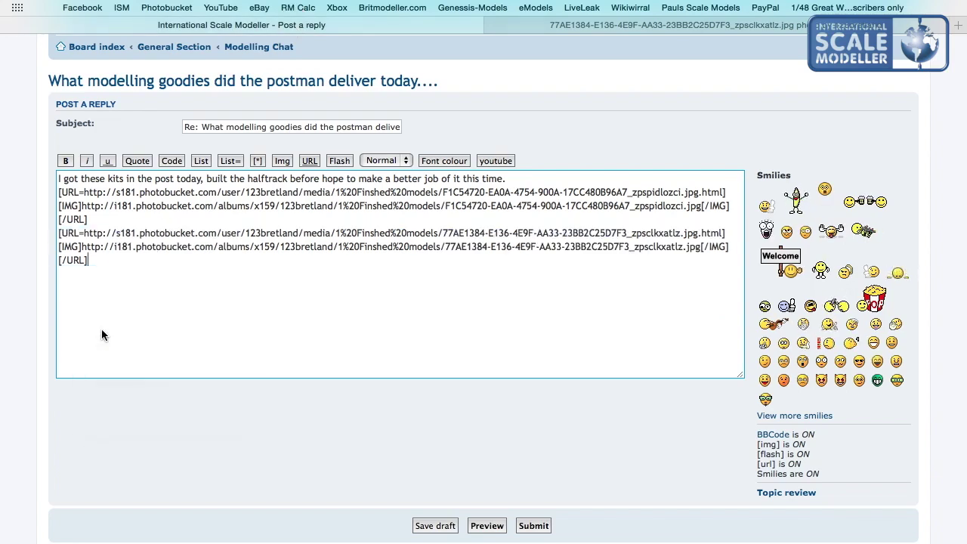
Copy the brushes and turret photo's code and paste it as the third image.
left_click(615, 25)
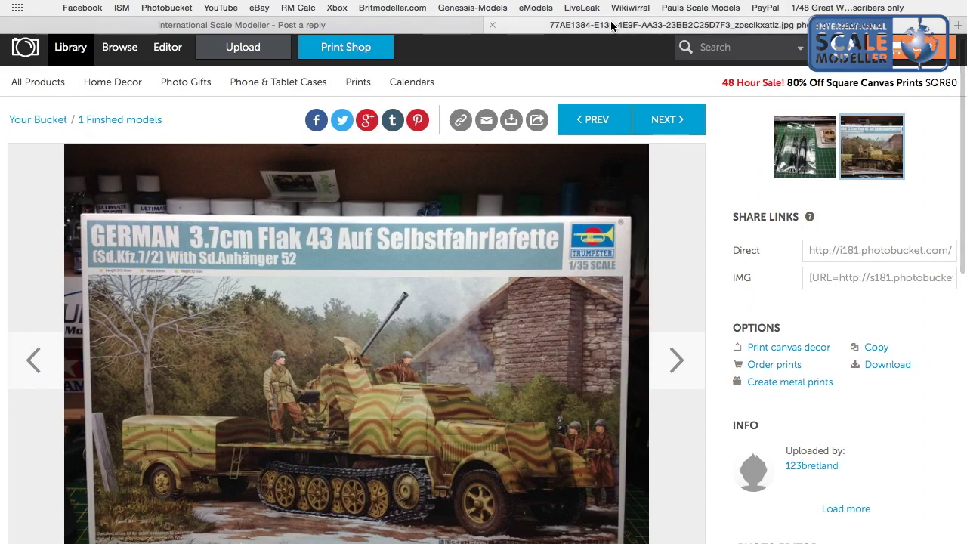
left_click(584, 124)
left_click(821, 287)
left_click(287, 27)
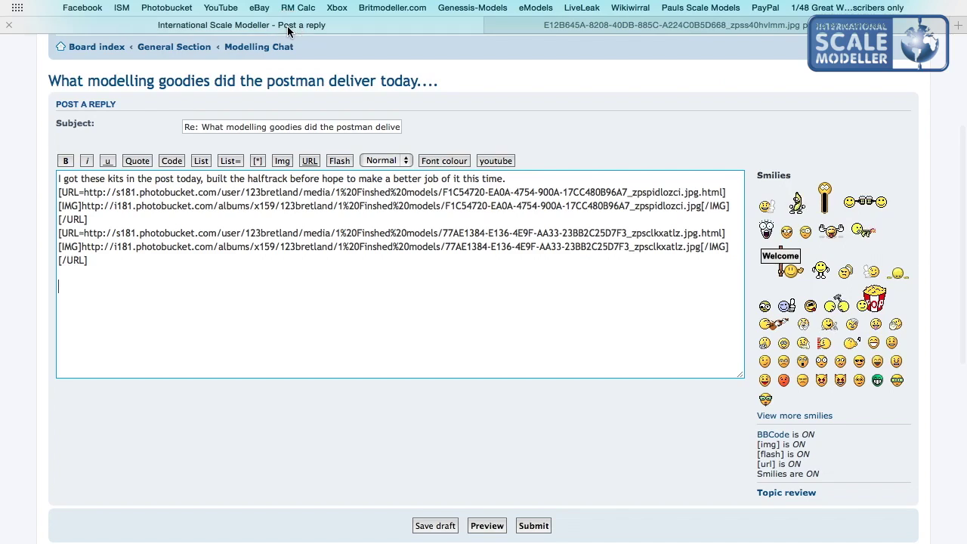
right_click(61, 292)
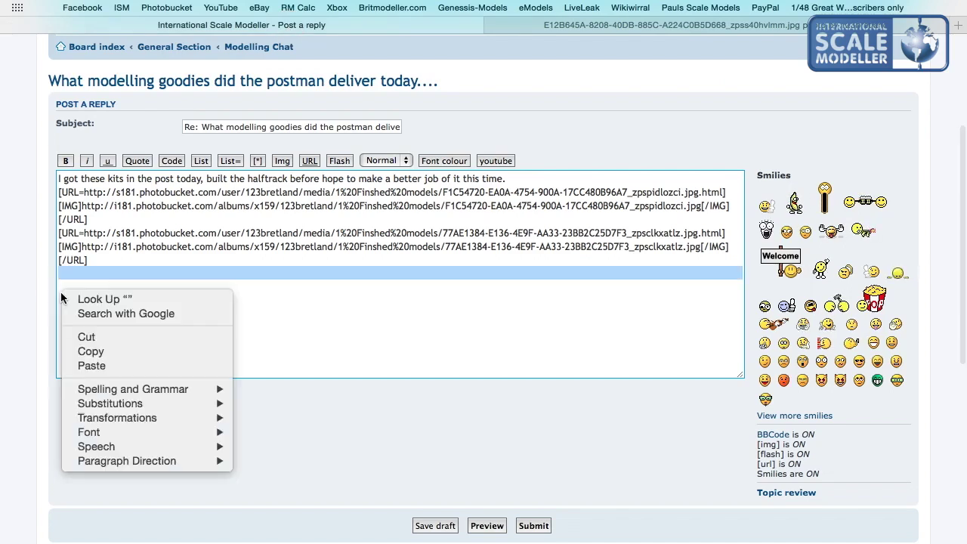
left_click(87, 365)
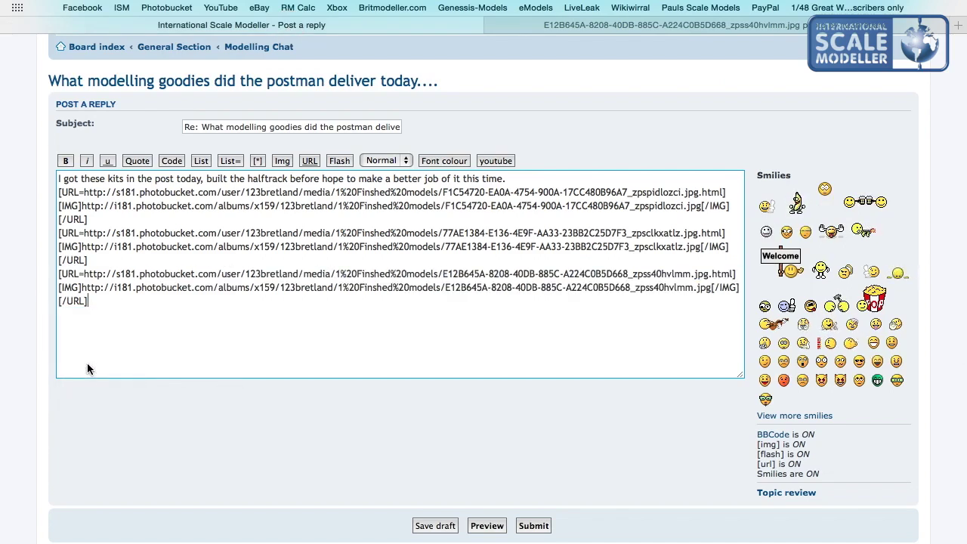
scroll(201, 234, "up", 5)
scroll(151, 234, "down", 4)
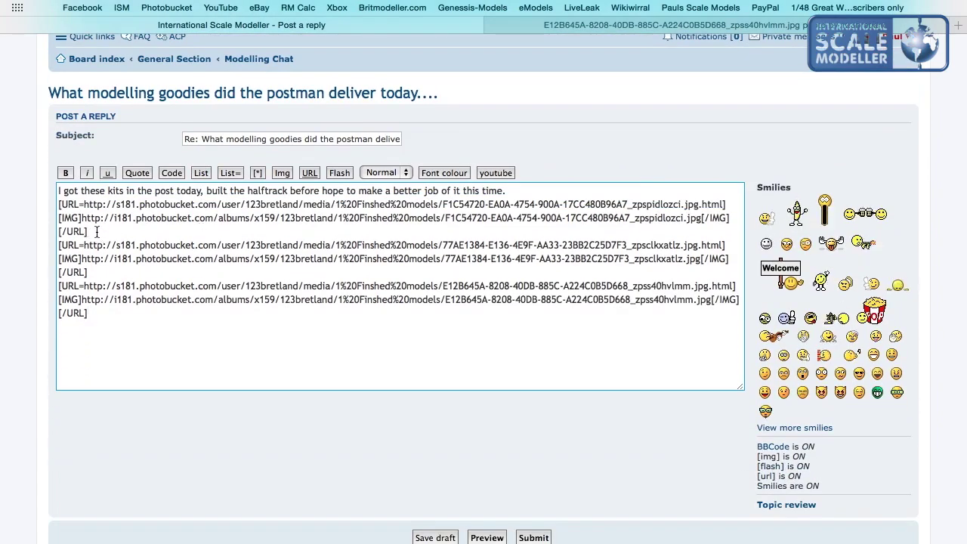
Add blank lines between the pasted [URL] photo code blocks.
left_click(96, 231)
key("Return")
key("Return")
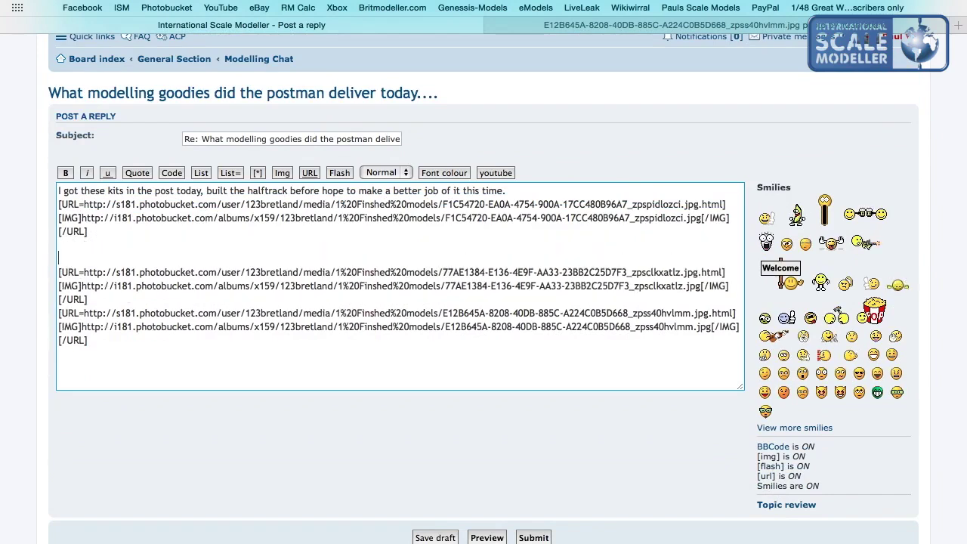
key("Return")
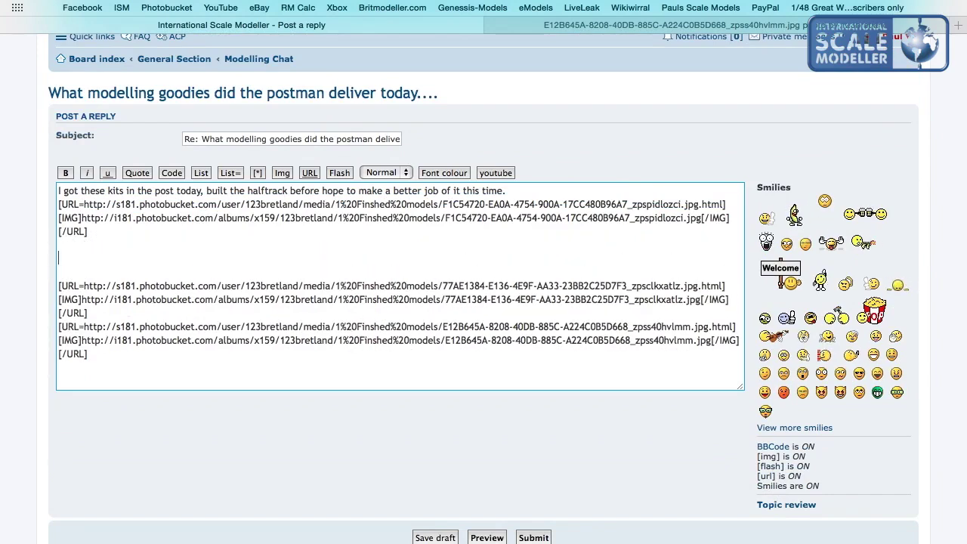
key("BackSpace")
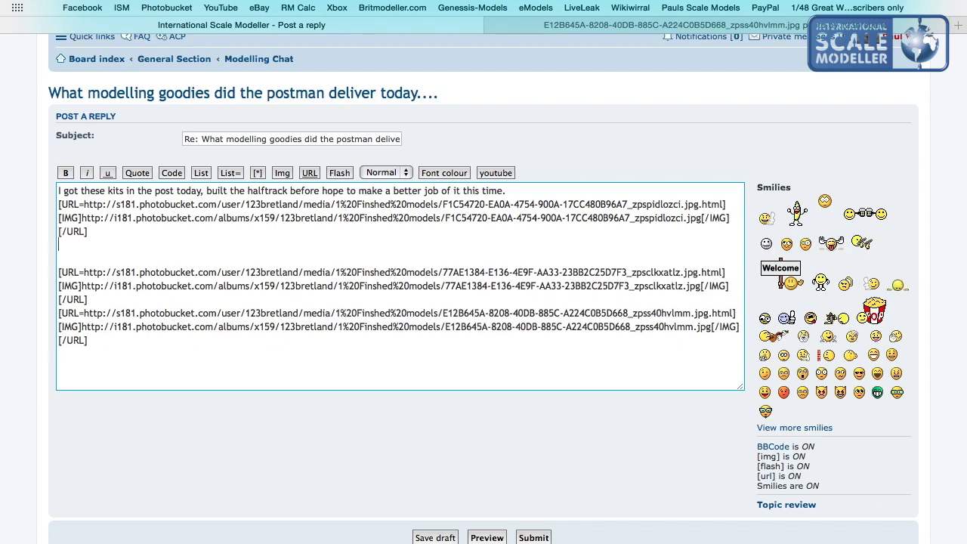
key("BackSpace")
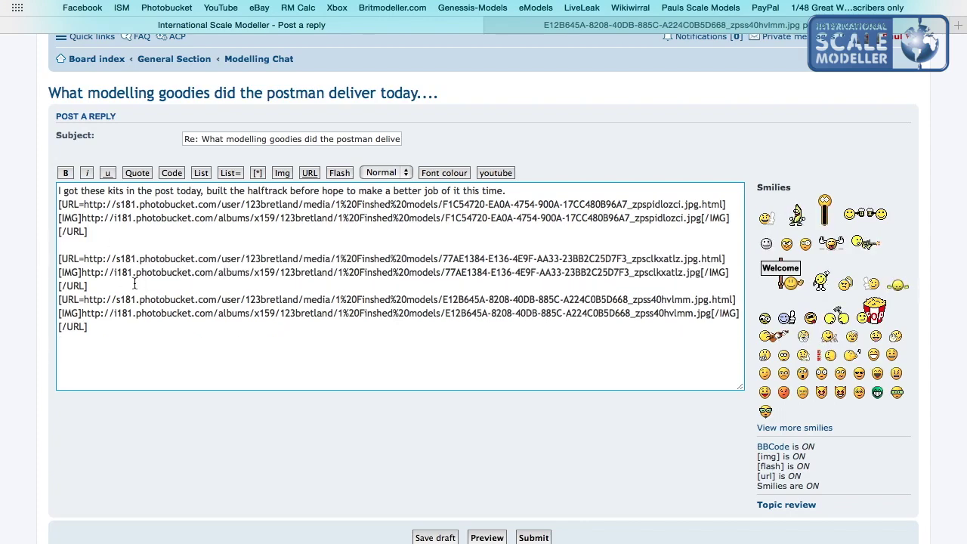
key("Return")
key("Return")
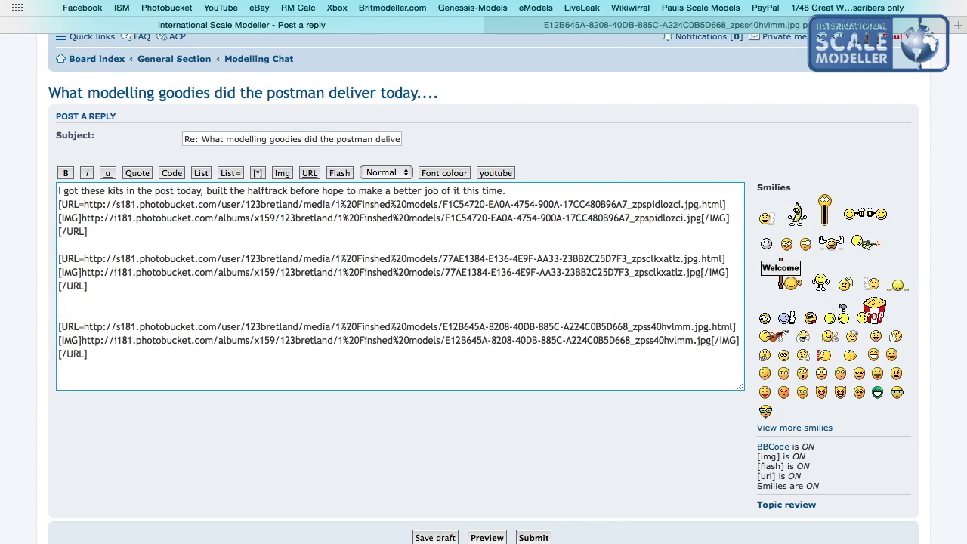
key("Return")
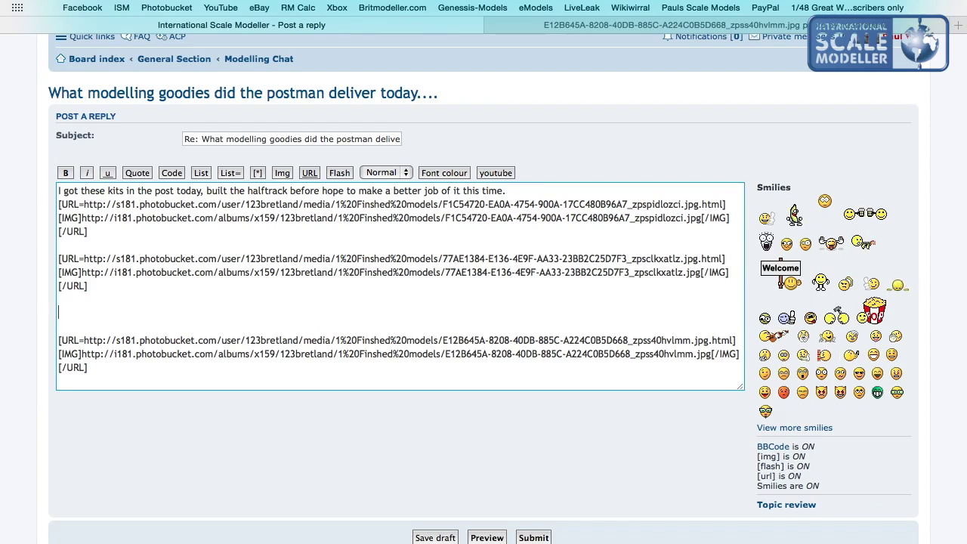
Type the line about new brushes and an updated Bronco Chaffee turret above the third photo.
type("Got some new brushes as well, and an up")
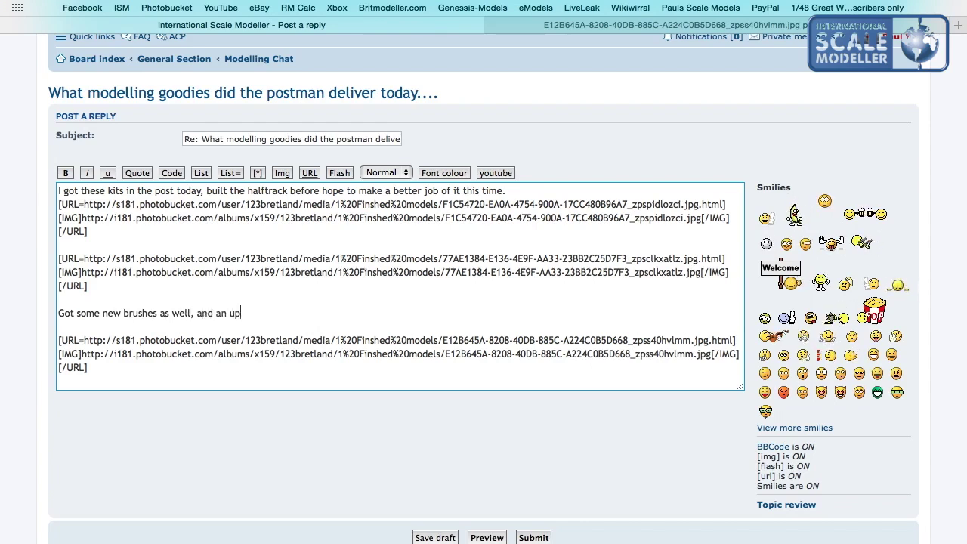
type("dated chaff turret for my bronco ch")
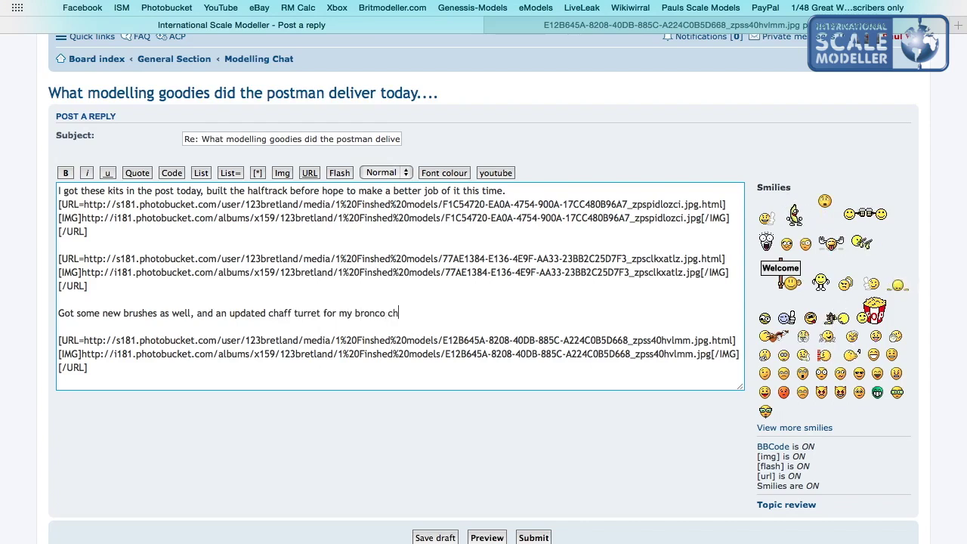
type("affee")
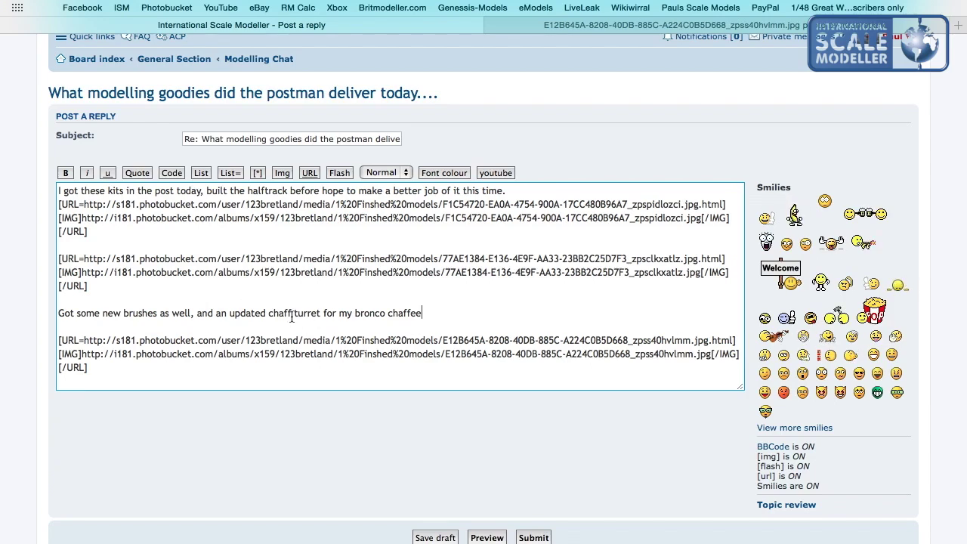
type("e")
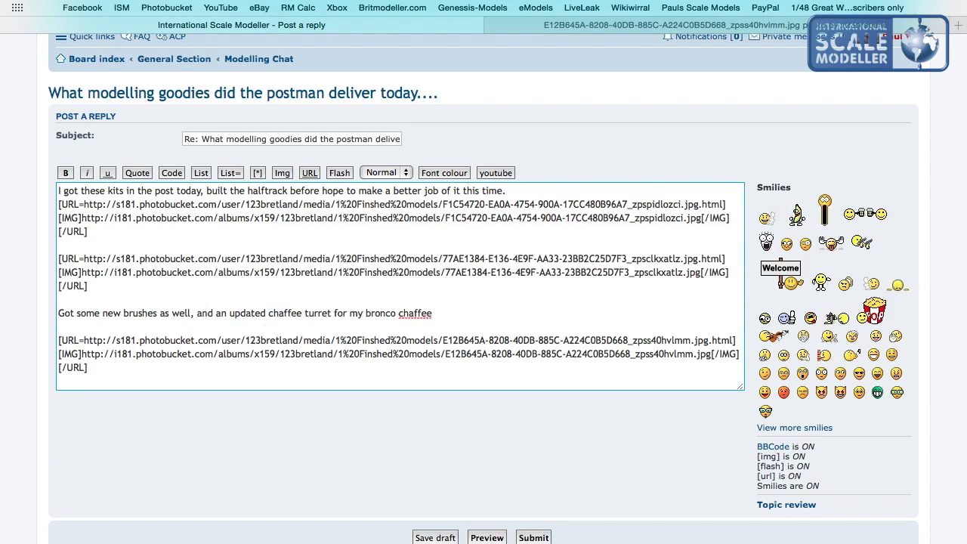
scroll(210, 301, "up", 2)
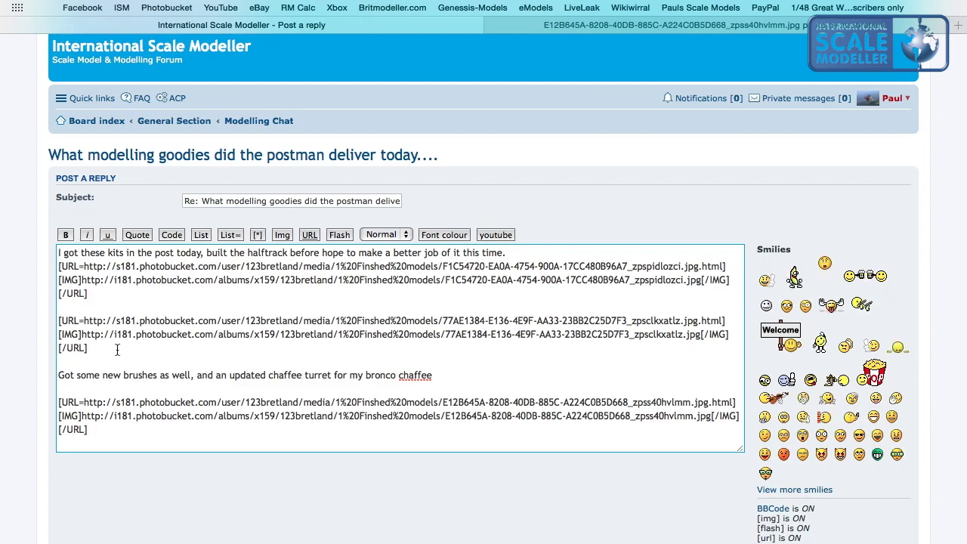
scroll(106, 325, "down", 3)
Submit the reply, check its posted photos on page 811, and open the post for editing.
left_click(526, 502)
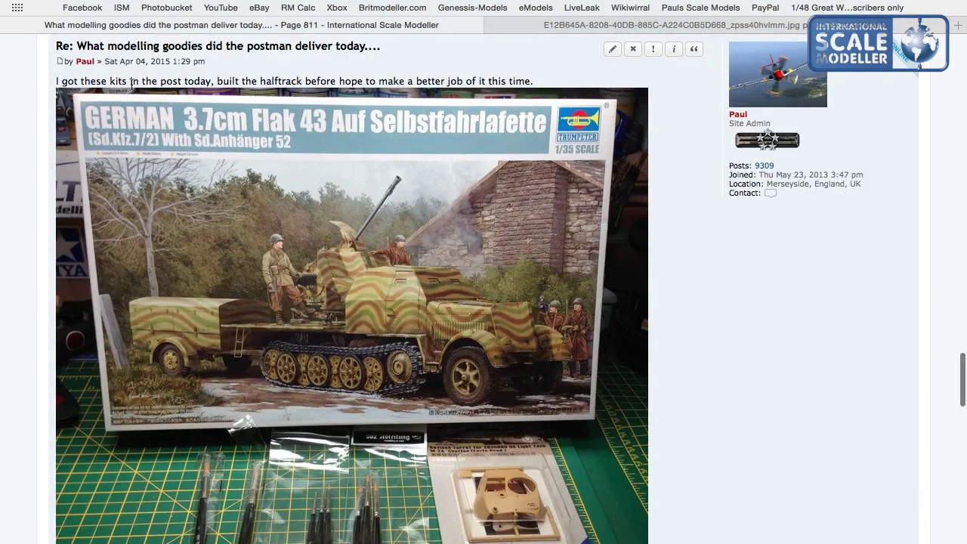
scroll(319, 290, "down", 10)
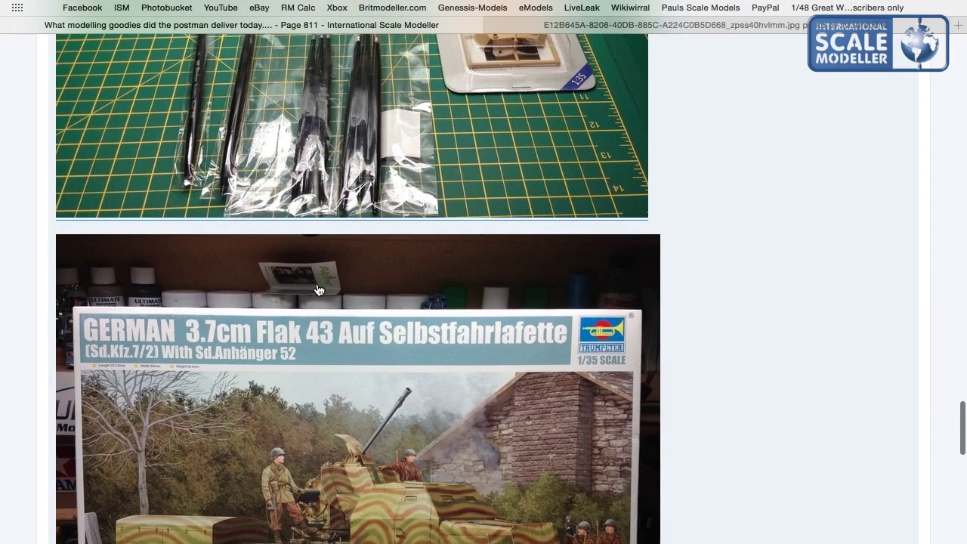
scroll(319, 290, "down", 5)
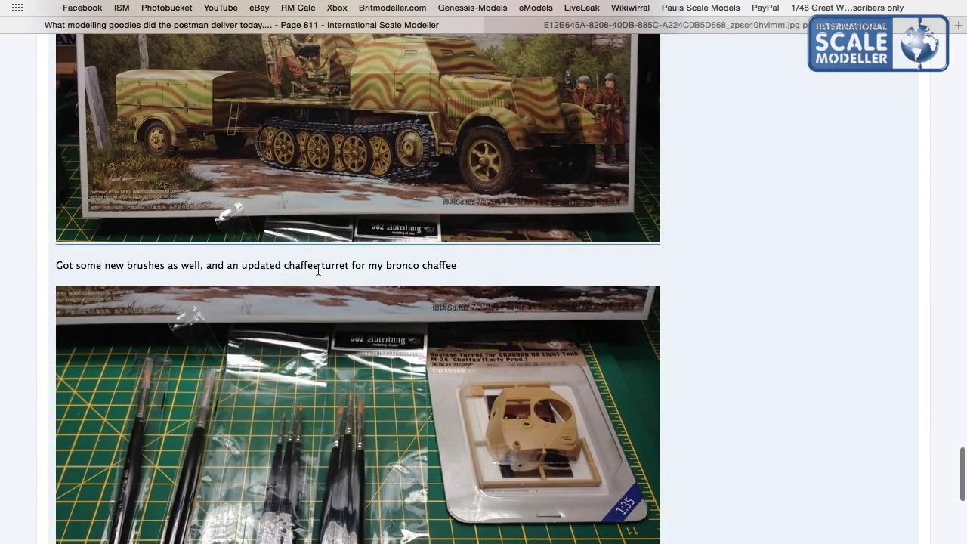
scroll(318, 271, "down", 5)
scroll(317, 307, "up", 12)
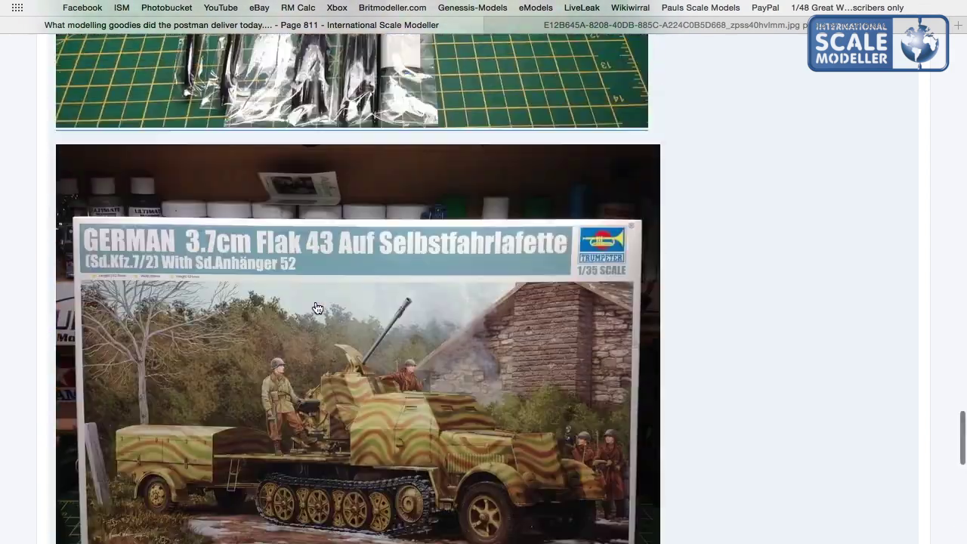
scroll(318, 307, "up", 14)
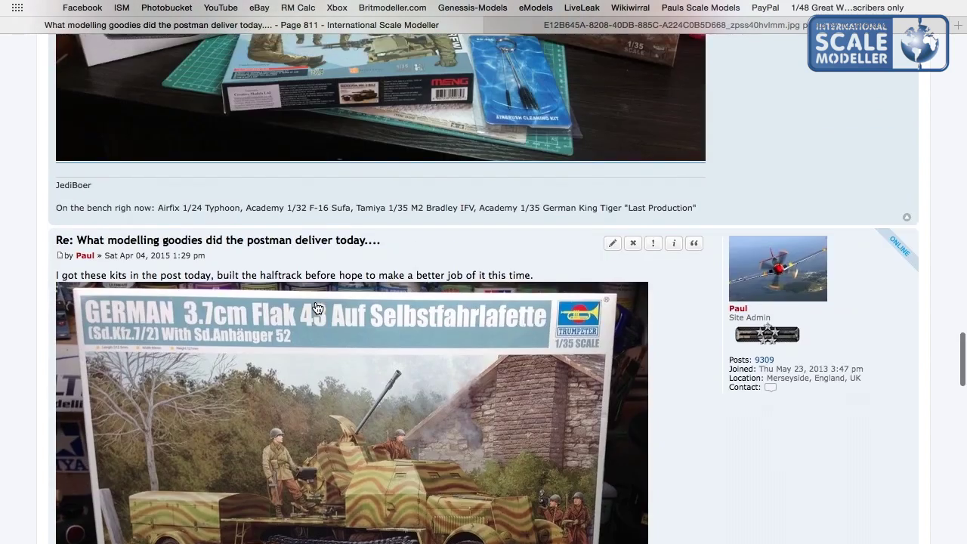
scroll(317, 307, "down", 3)
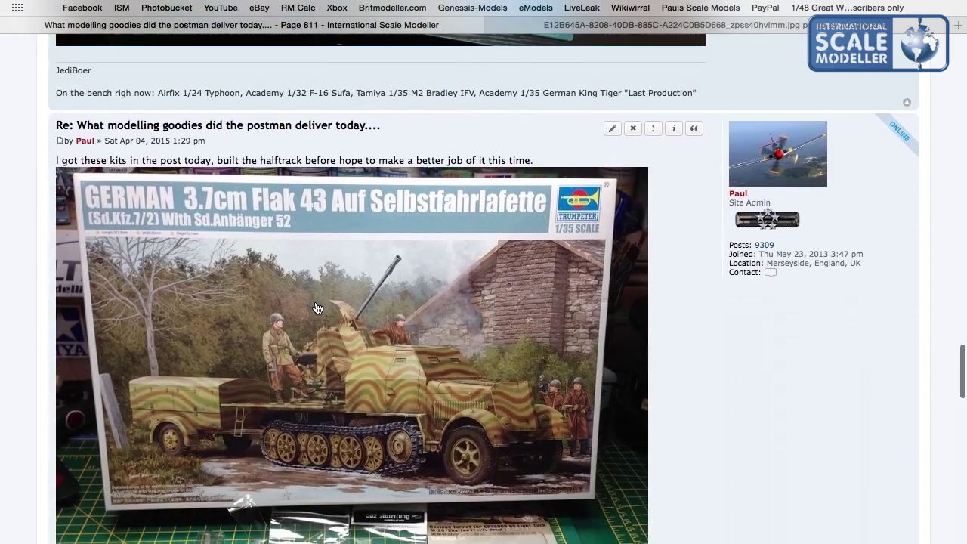
left_click(615, 127)
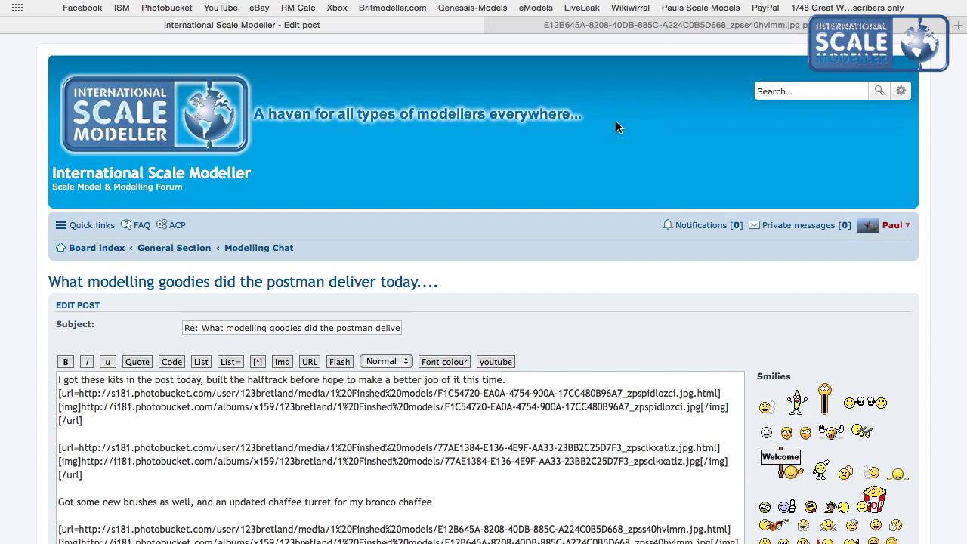
Preview the edited post with its Flak 43 kit and brushes photos.
scroll(407, 200, "down", 5)
scroll(408, 201, "down", 2)
scroll(407, 200, "up", 3)
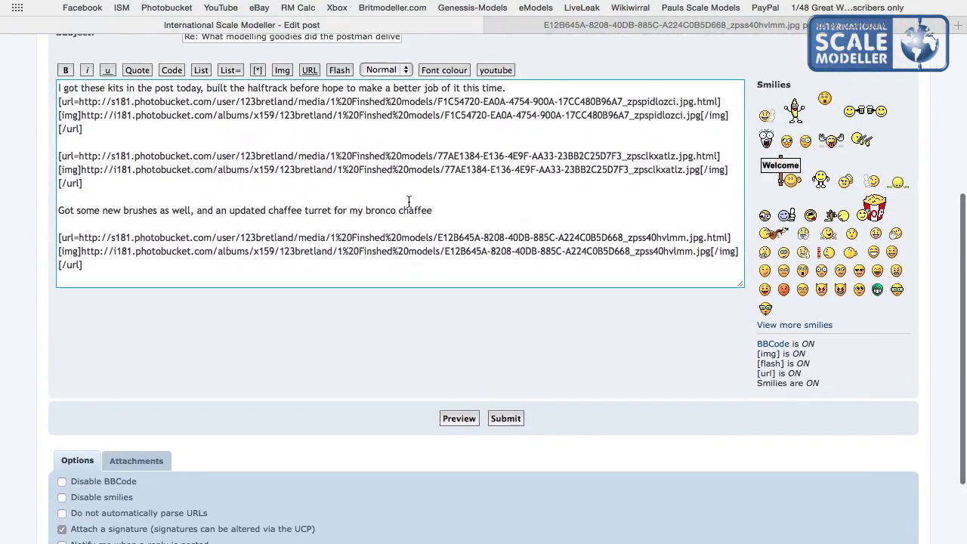
left_click(465, 372)
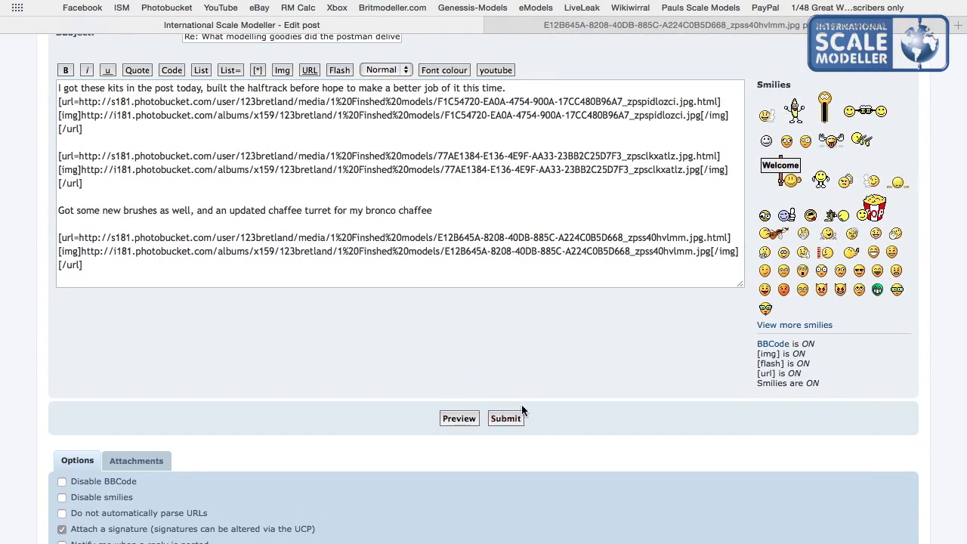
left_click(460, 419)
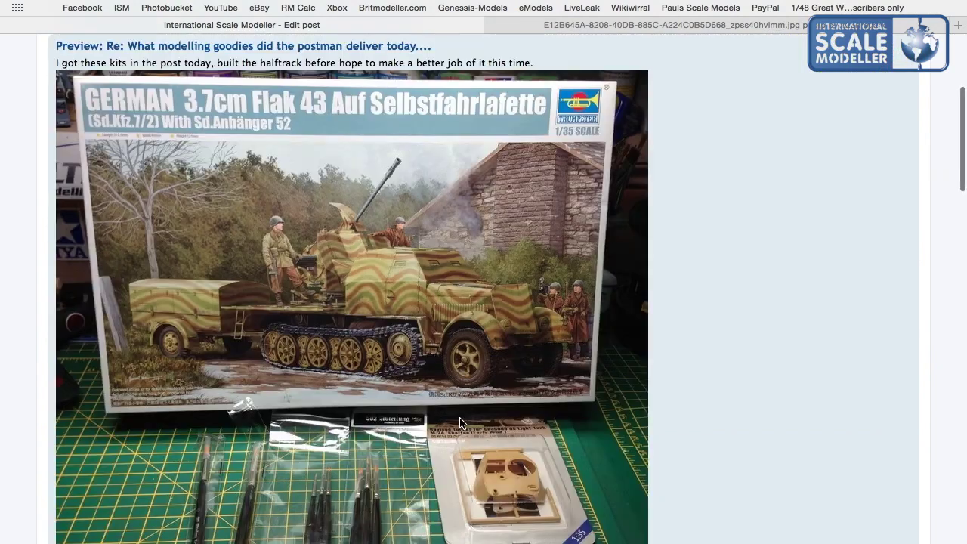
Submit the edited post, review it on page 811, and return to Photobucket.
scroll(185, 331, "down", 20)
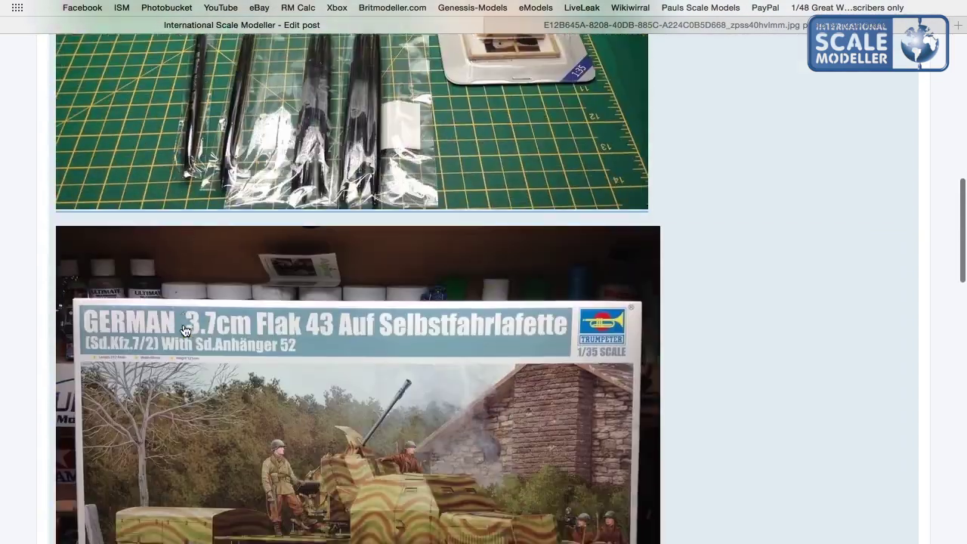
scroll(183, 323, "down", 3)
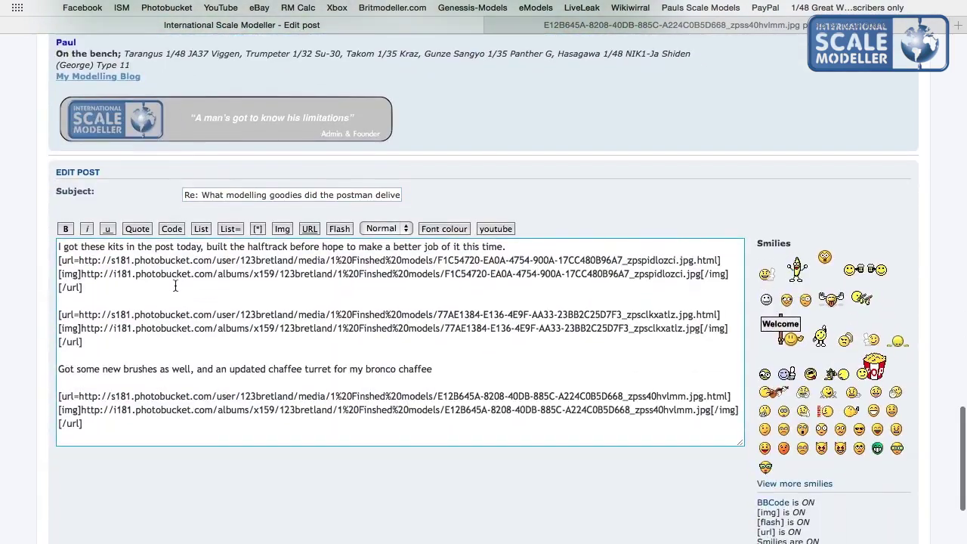
scroll(352, 199, "down", 4)
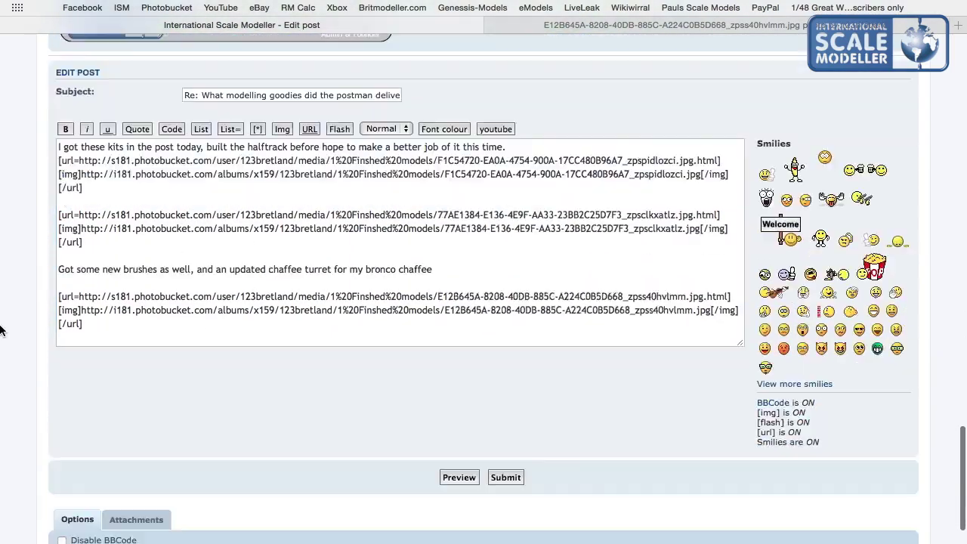
left_click(504, 314)
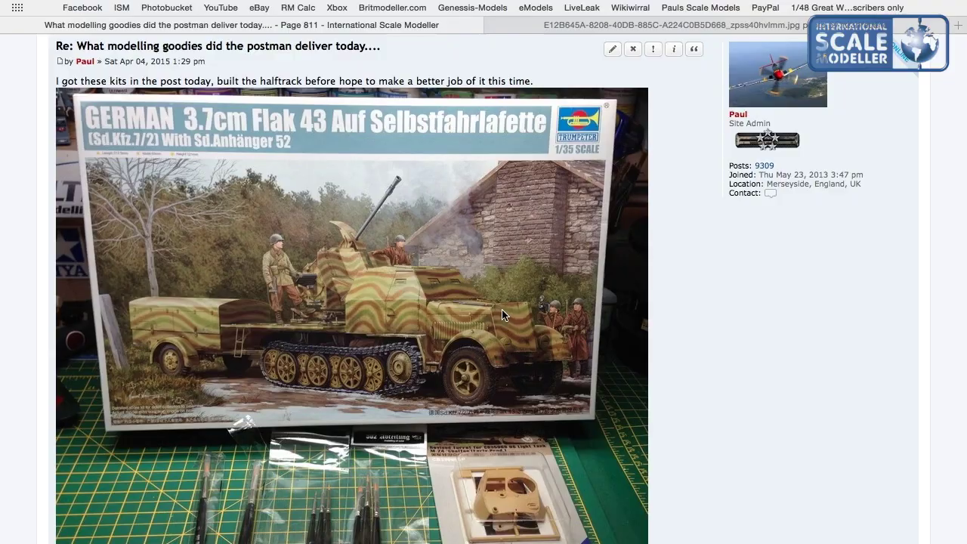
scroll(501, 314, "up", 7)
scroll(502, 315, "down", 15)
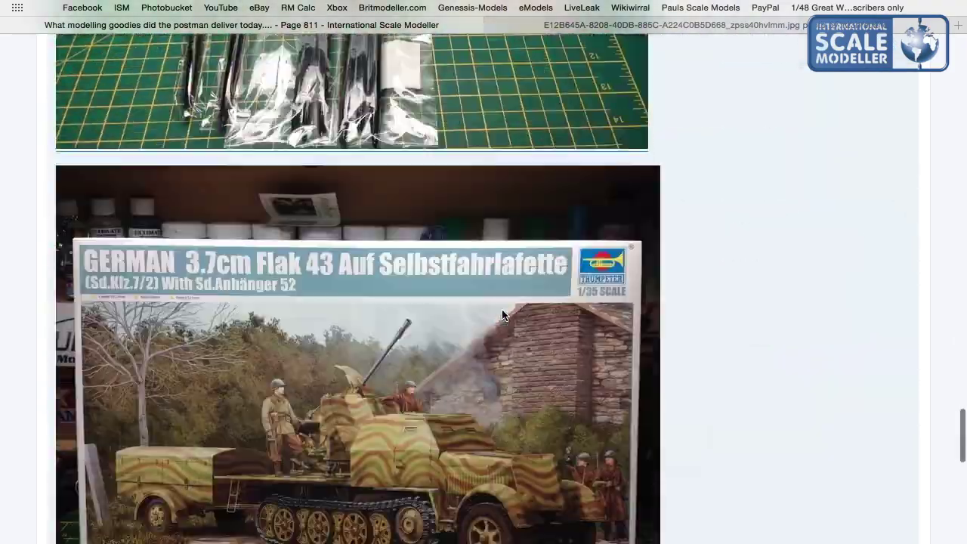
scroll(501, 315, "up", 20)
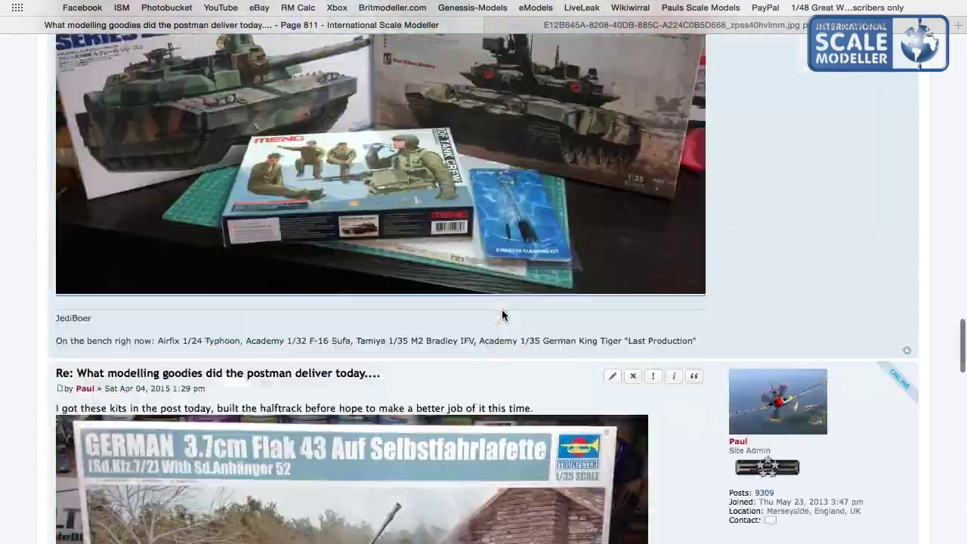
scroll(502, 314, "down", 20)
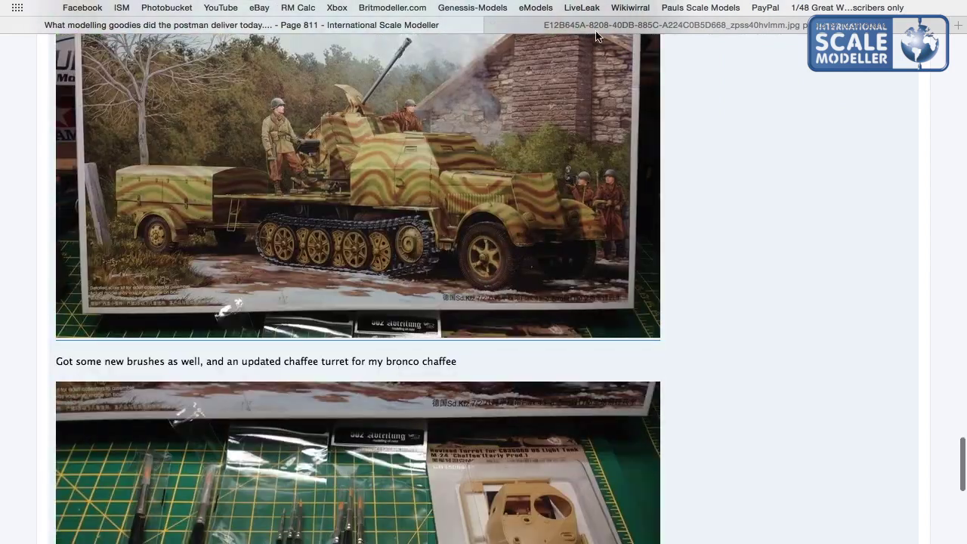
left_click(604, 27)
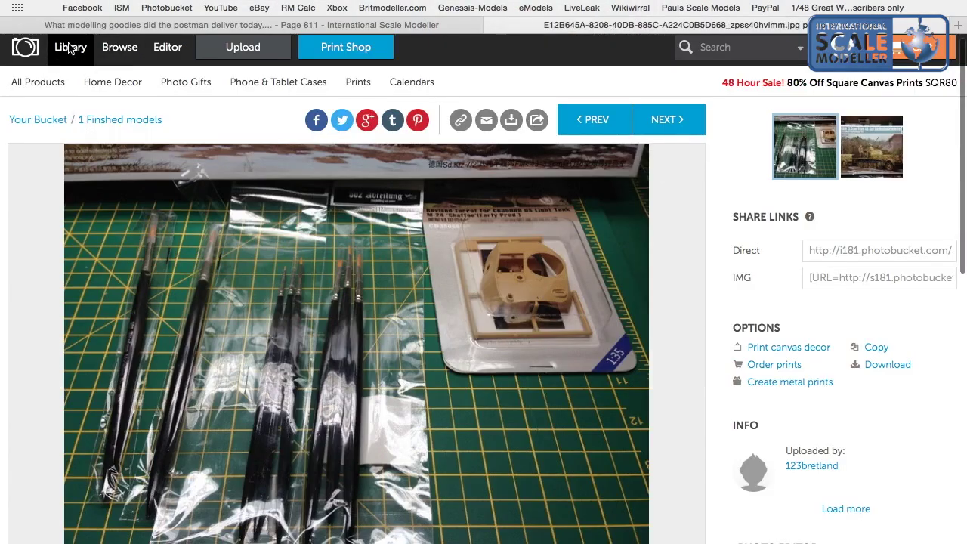
Browse the '1 Finshed models' album grid, page 1 of 69, from the Photobucket library.
left_click(69, 48)
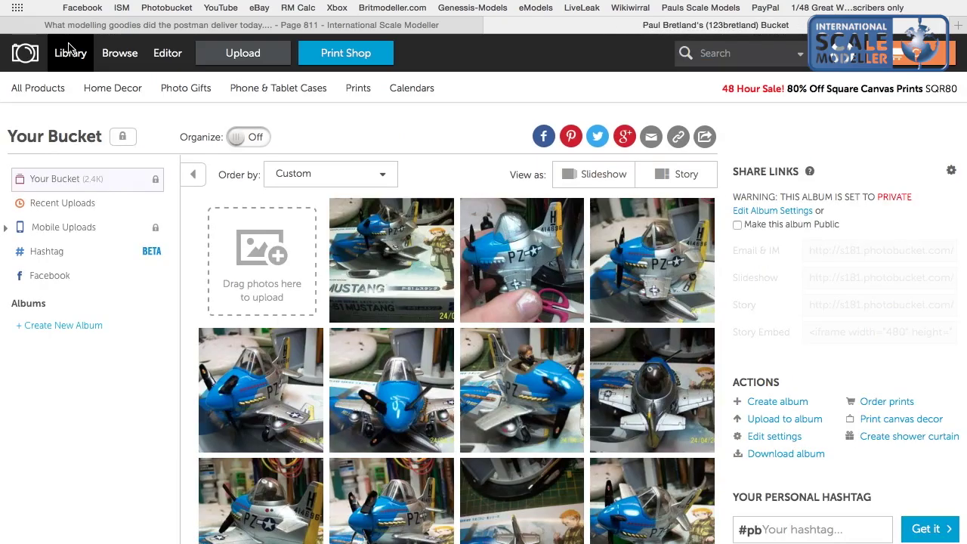
scroll(305, 259, "down", 3)
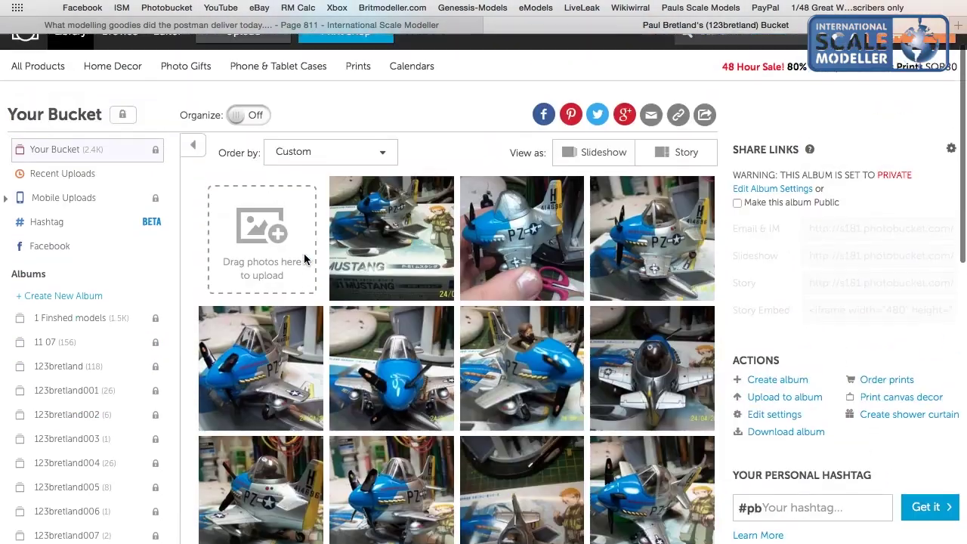
left_click(72, 326)
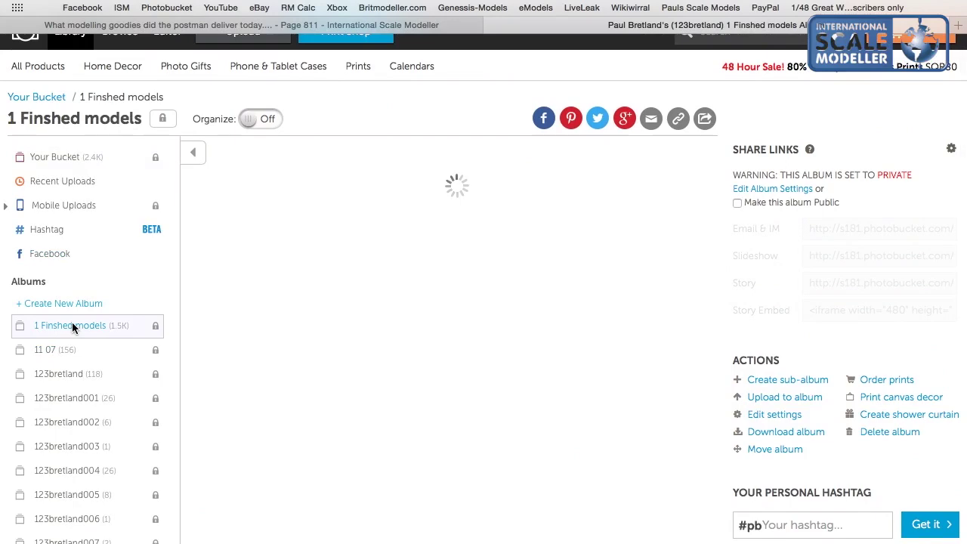
scroll(461, 399, "down", 5)
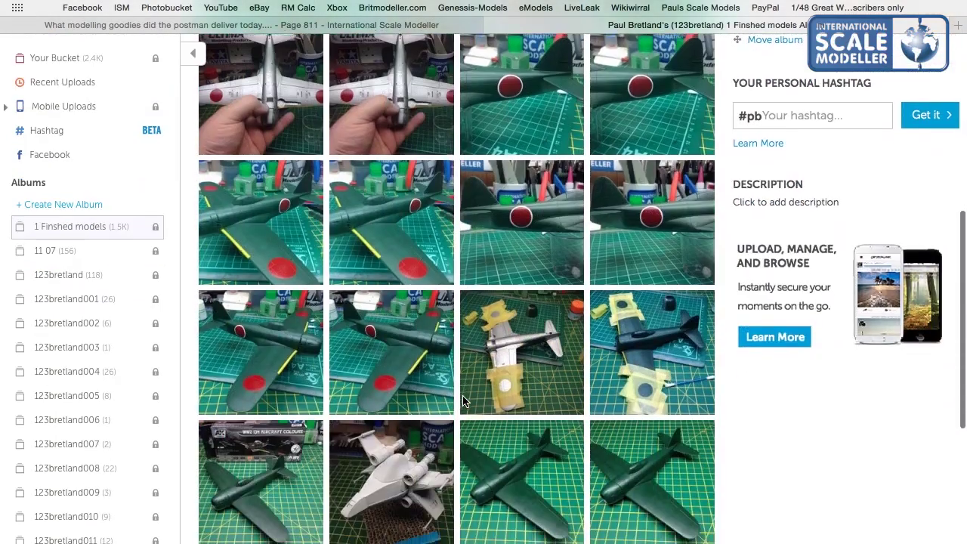
scroll(463, 401, "down", 3)
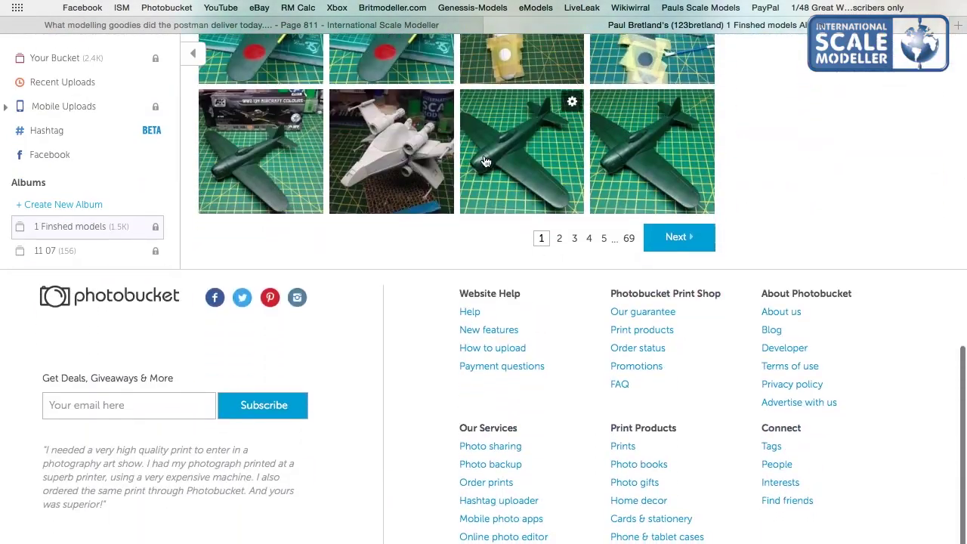
scroll(485, 161, "up", 8)
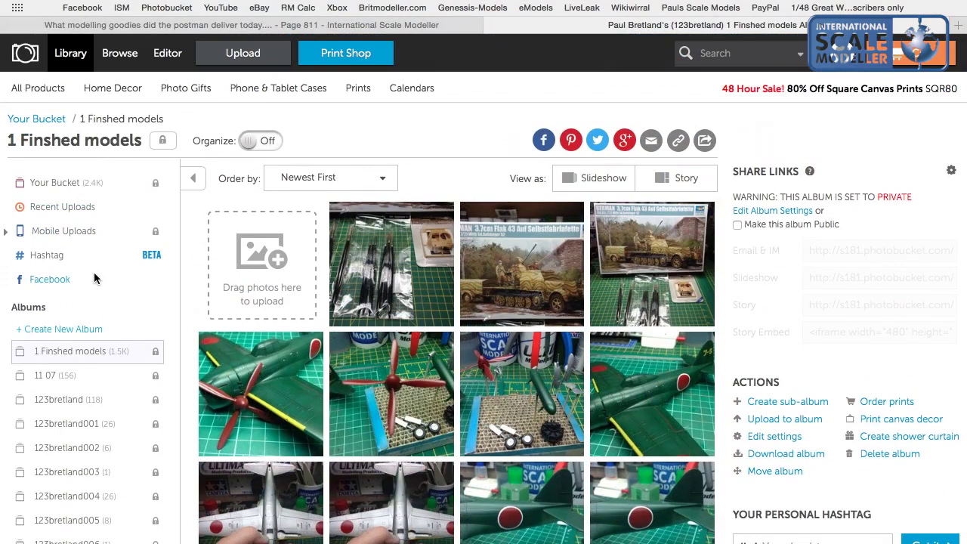
left_click(65, 331)
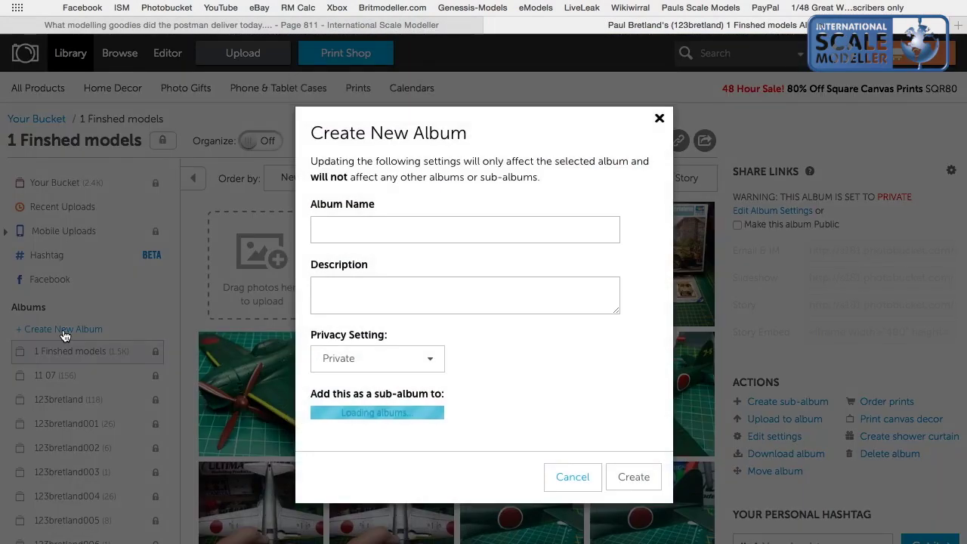
left_click(355, 236)
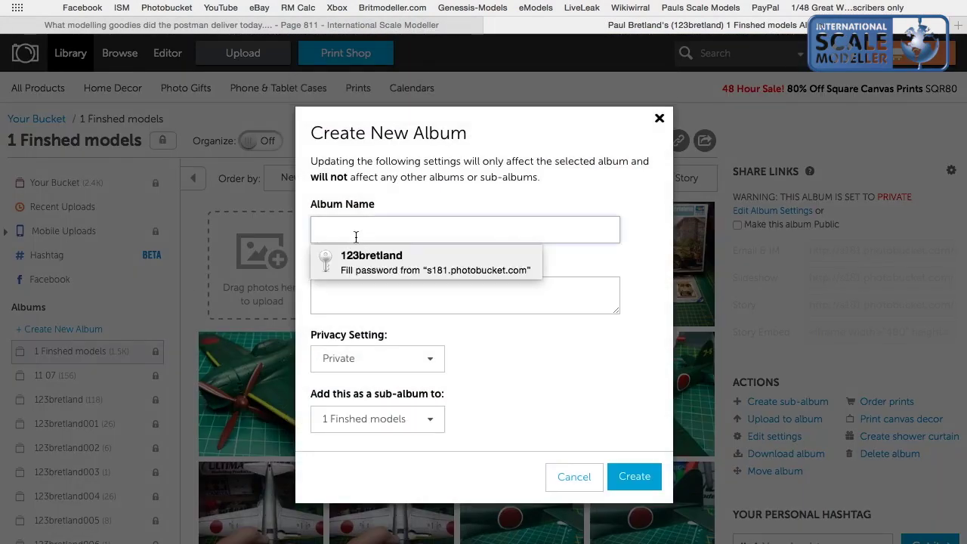
type("Ct")
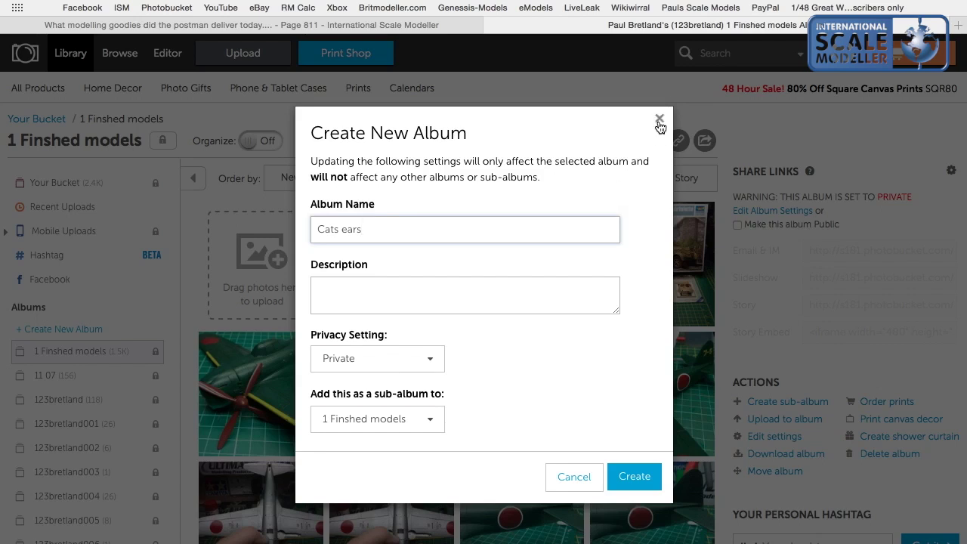
left_click(659, 122)
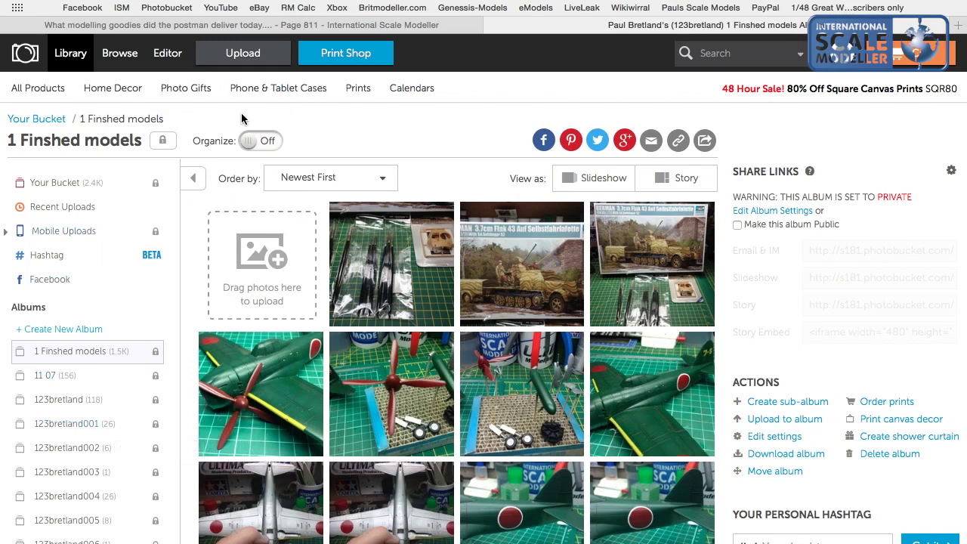
Start an upload to '1 Finshed models' and pick files from the Photos library.
left_click(250, 51)
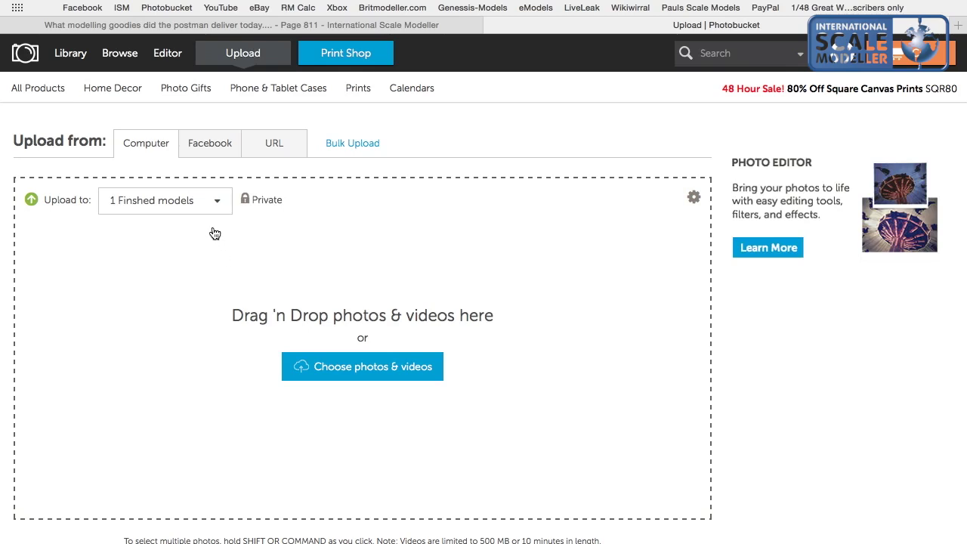
left_click(210, 202)
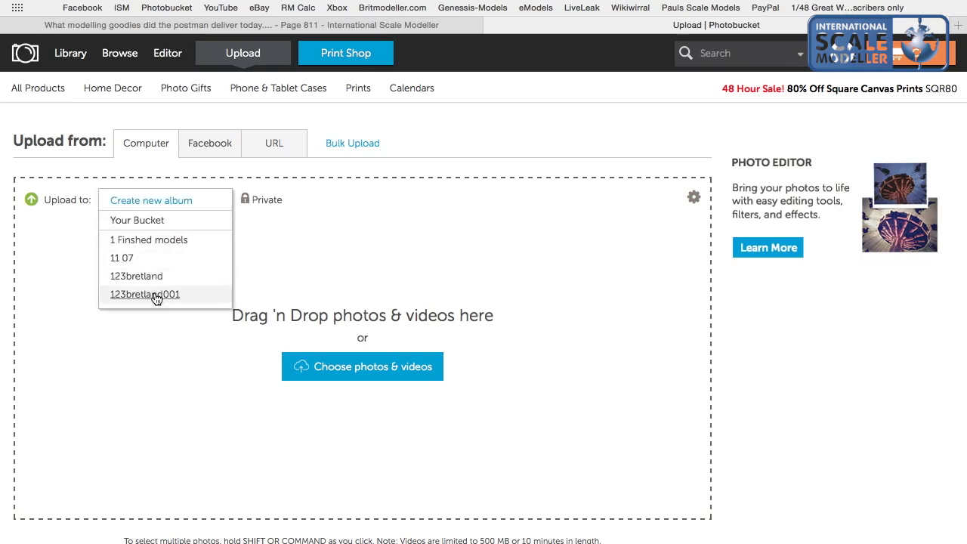
left_click(165, 243)
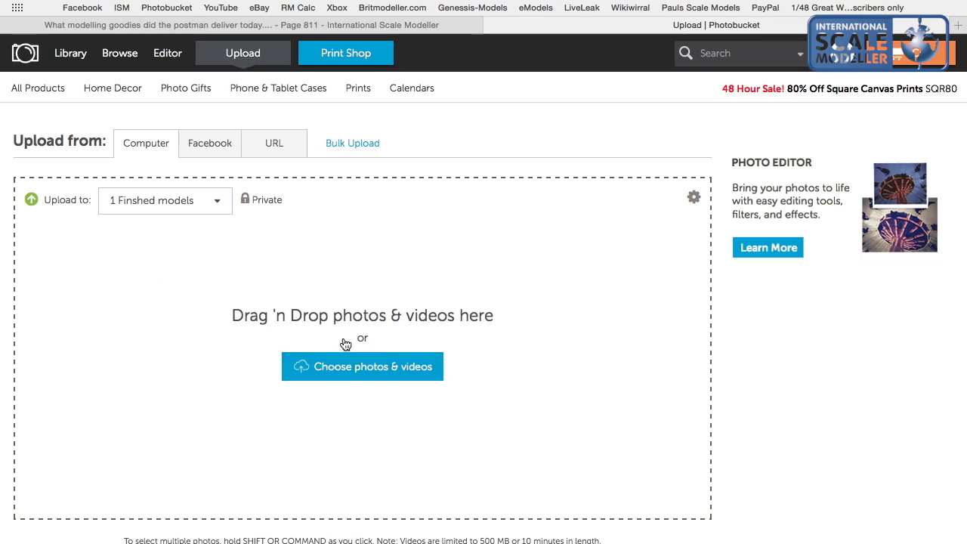
left_click(397, 368)
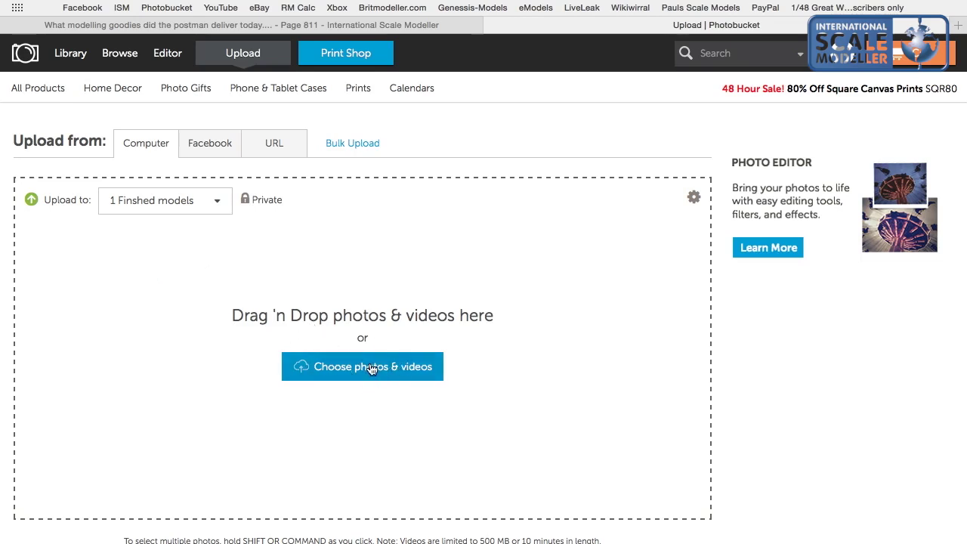
left_click(142, 353)
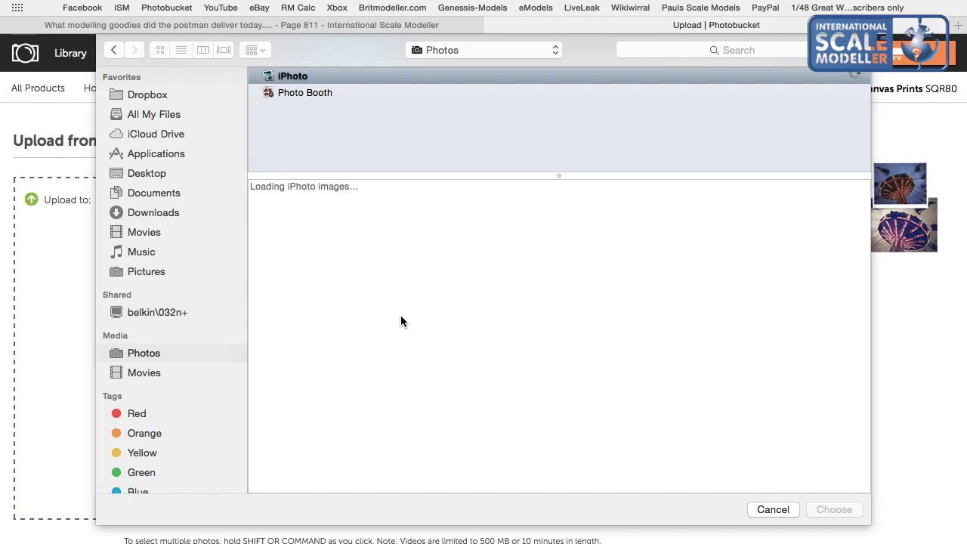
Select the photos IMG_5946 through IMG_5953 and confirm them for upload to Photobucket.
scroll(400, 321, "down", 15)
scroll(400, 260, "down", 10)
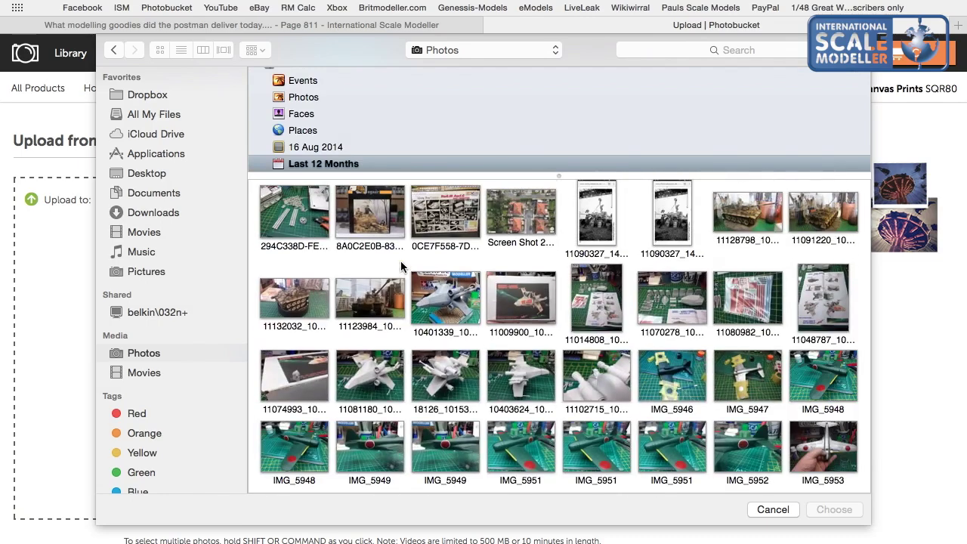
left_click(835, 464)
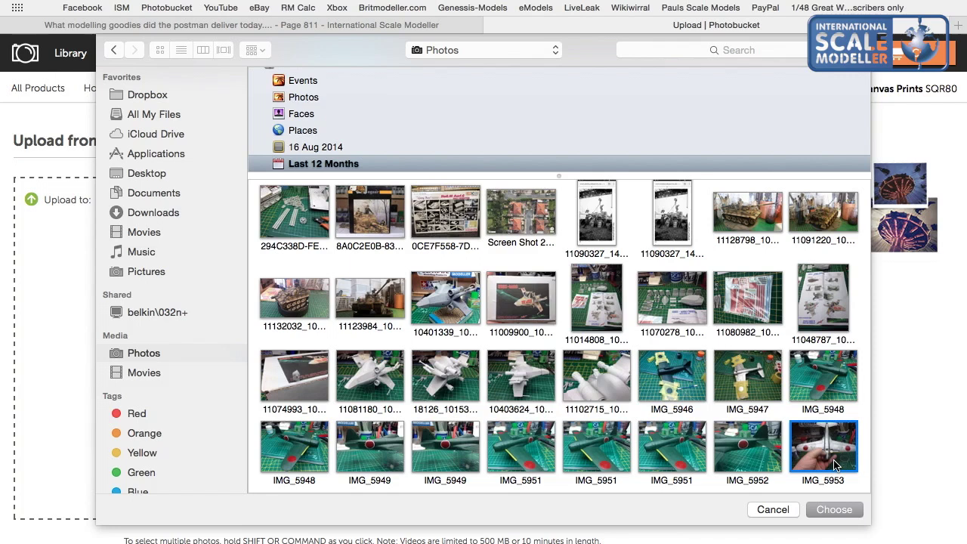
left_click(744, 454)
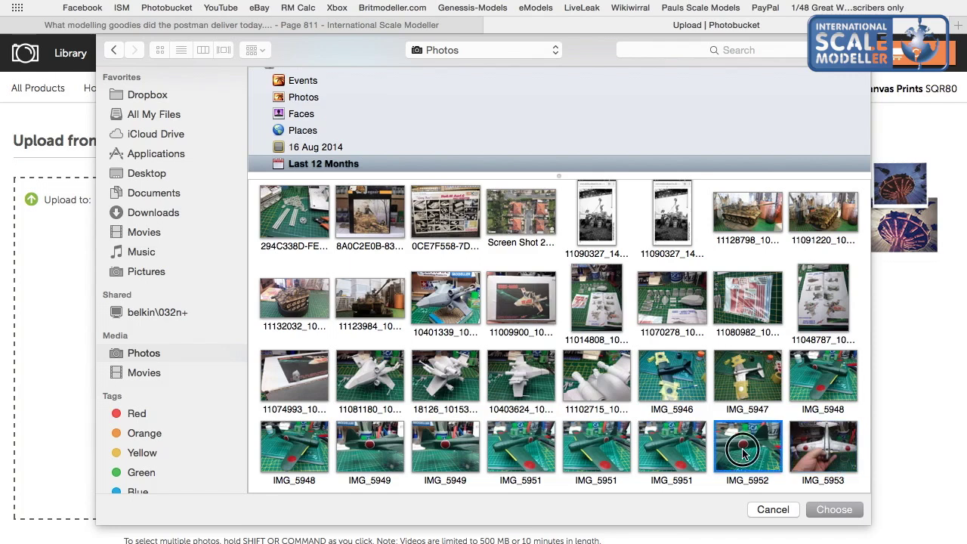
left_click(654, 390)
left_click(592, 389)
left_click(658, 376)
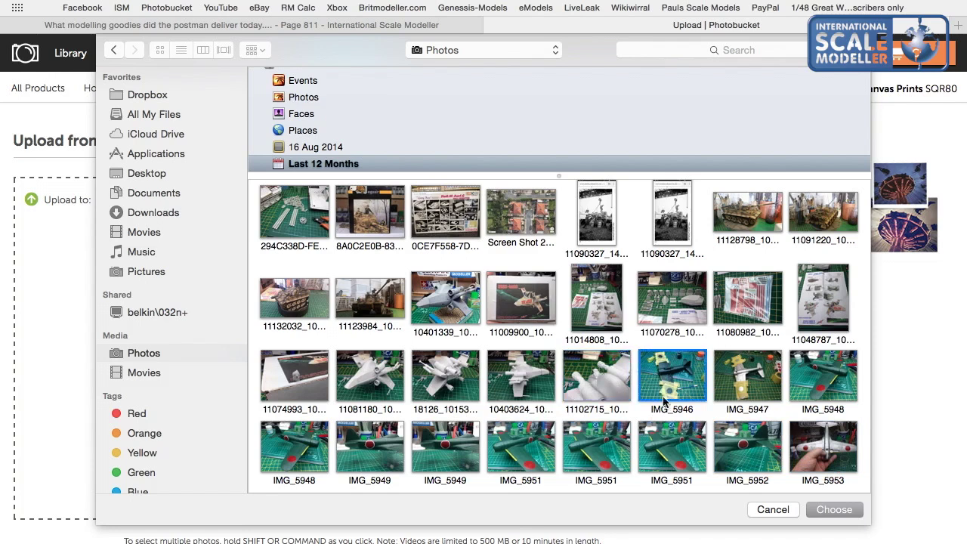
left_click(669, 428)
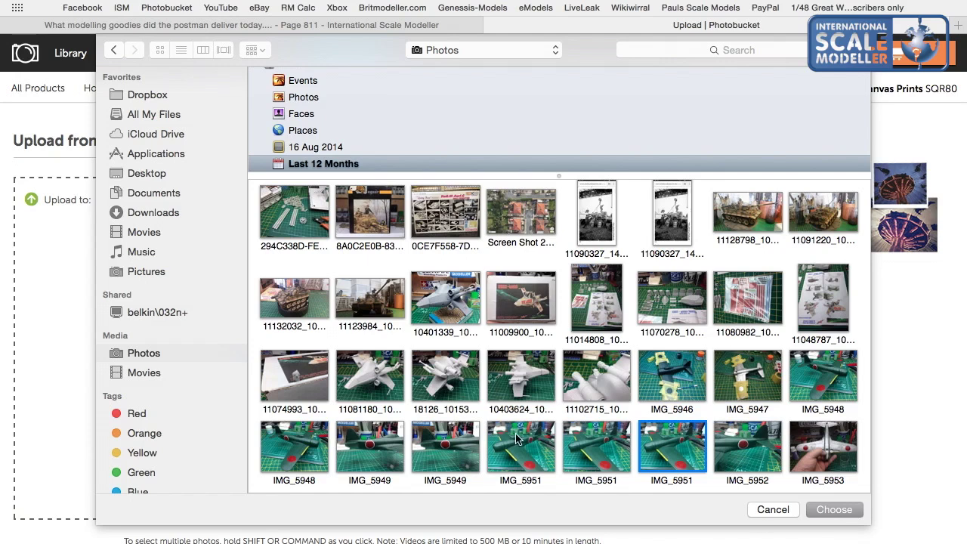
left_click(652, 406)
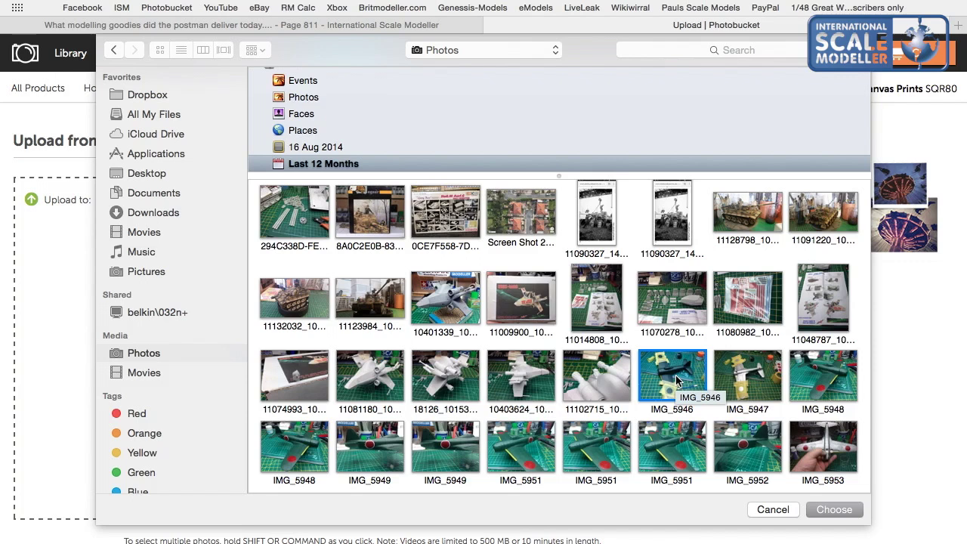
left_click(808, 451, "shift")
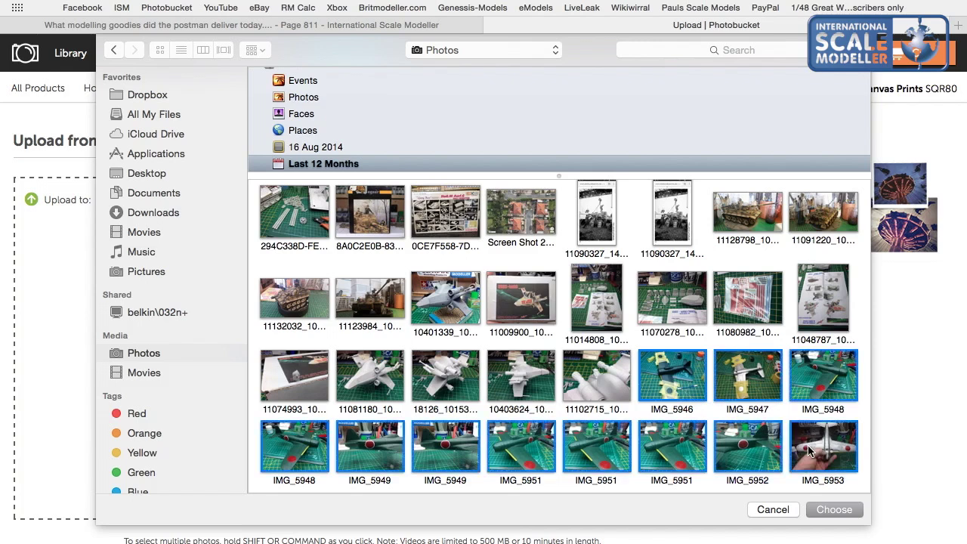
left_click(833, 510)
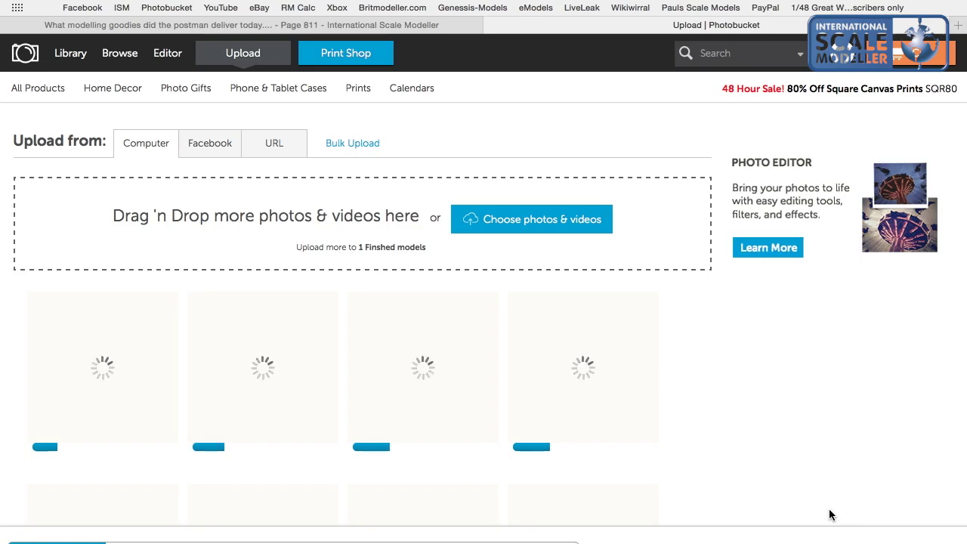
Return to the forum tab showing page 811 of the postman goodies thread.
scroll(424, 457, "down", 10)
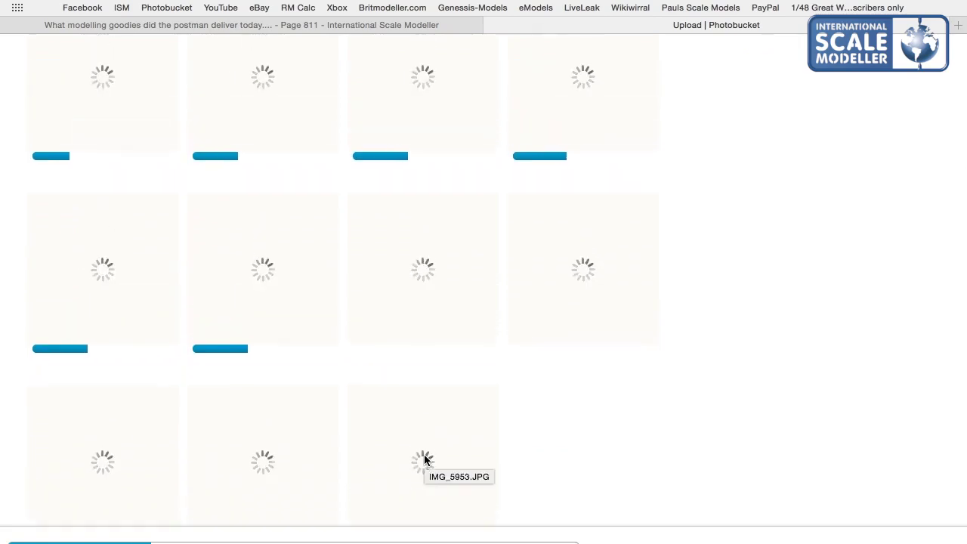
left_click(229, 27)
scroll(227, 230, "up", 15)
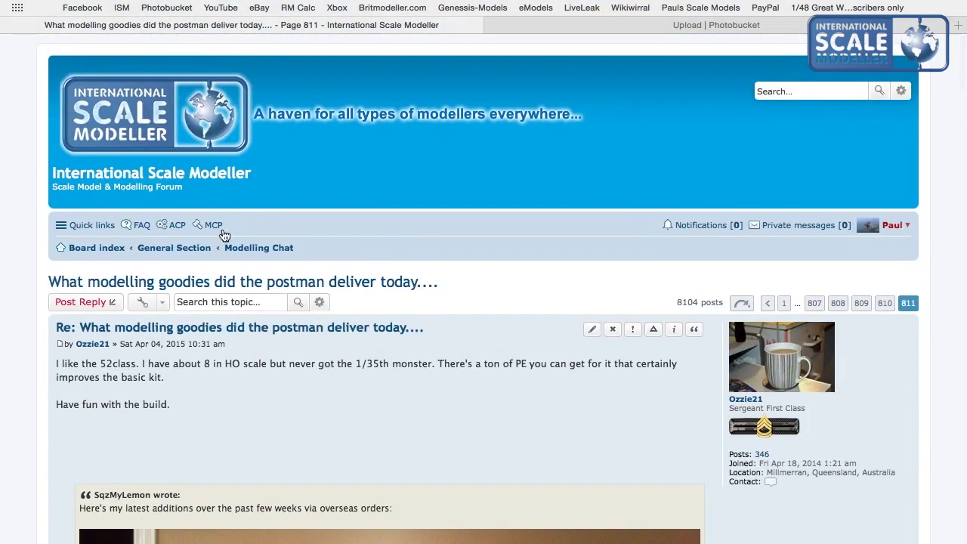
Go to the Board index and scroll through the forum sections.
left_click(112, 139)
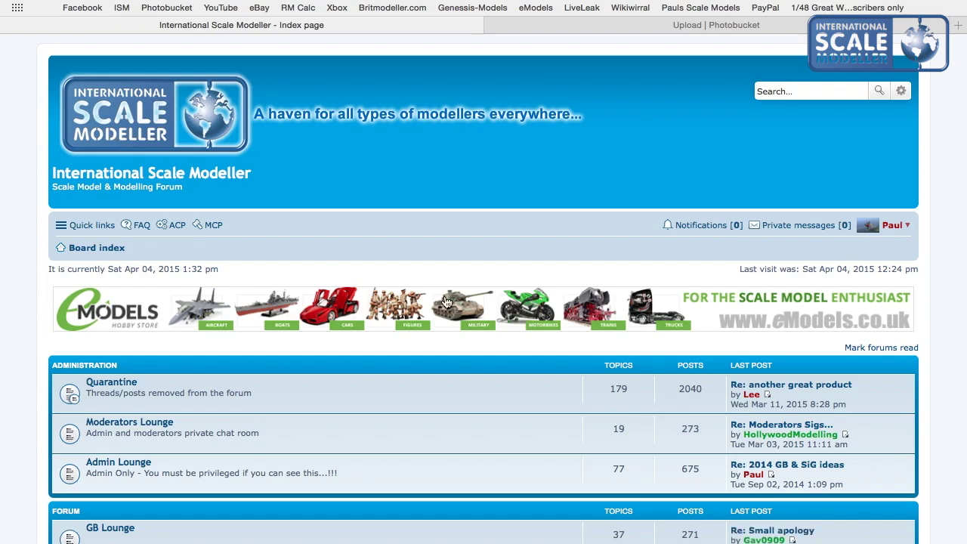
scroll(445, 302, "down", 5)
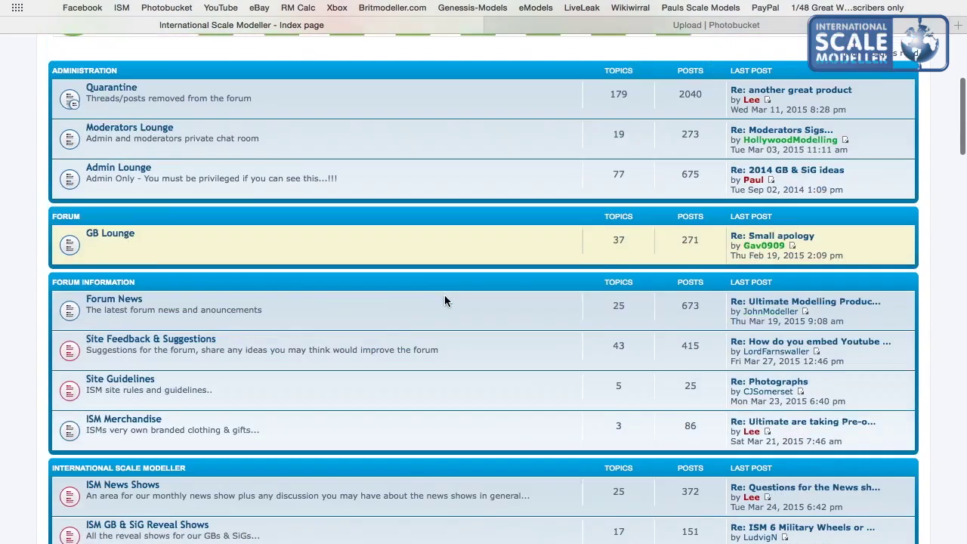
scroll(446, 302, "up", 5)
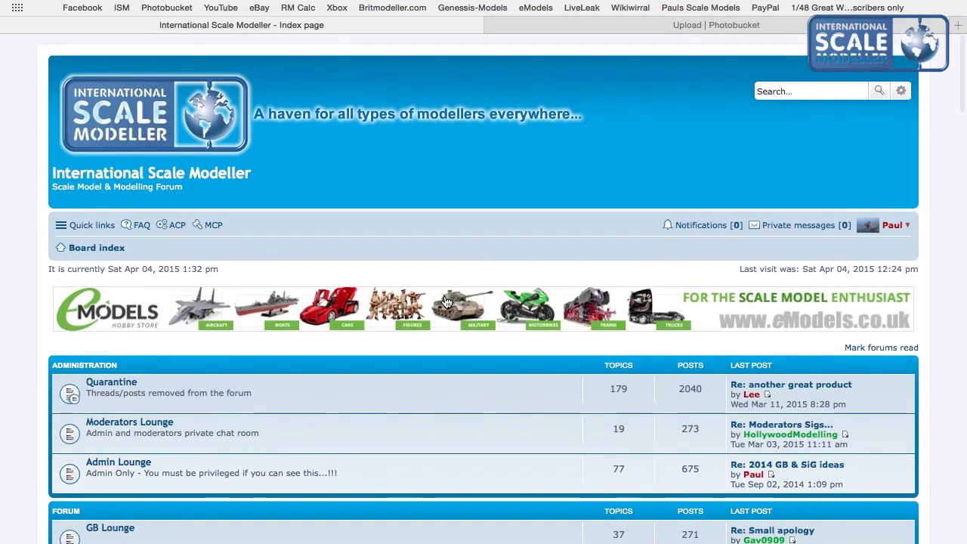
scroll(407, 312, "down", 1)
scroll(407, 312, "down", 10)
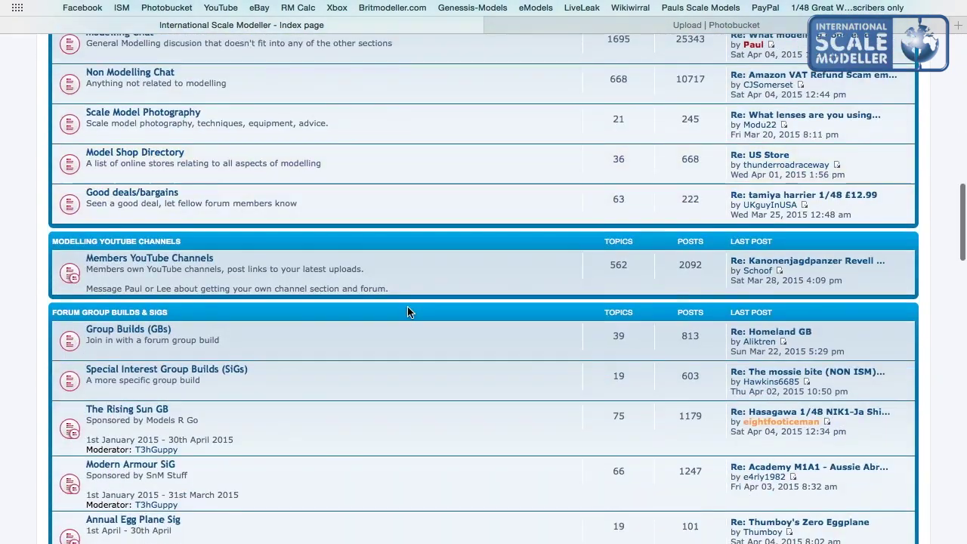
scroll(407, 312, "up", 8)
scroll(407, 312, "down", 1)
scroll(407, 312, "down", 15)
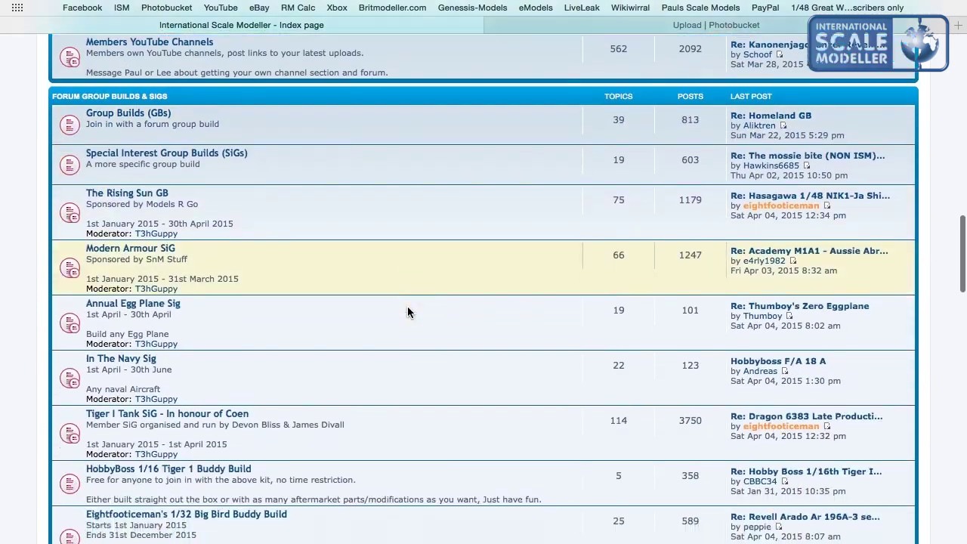
scroll(407, 312, "down", 18)
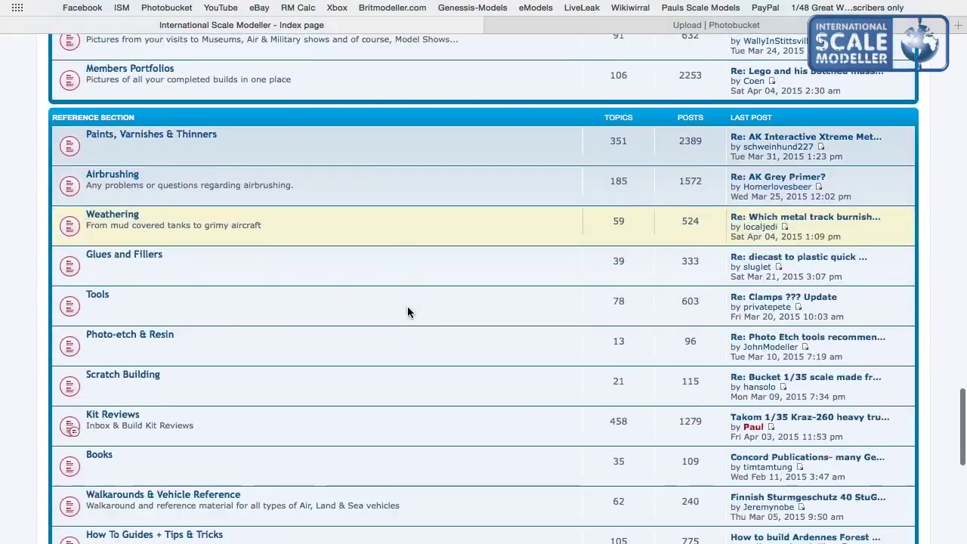
scroll(407, 306, "down", 5)
scroll(407, 306, "up", 20)
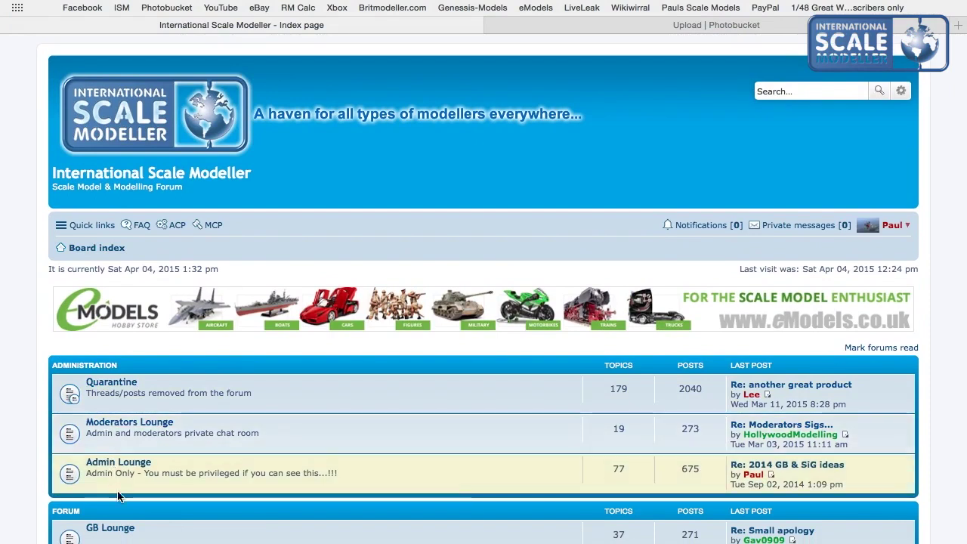
scroll(117, 491, "down", 5)
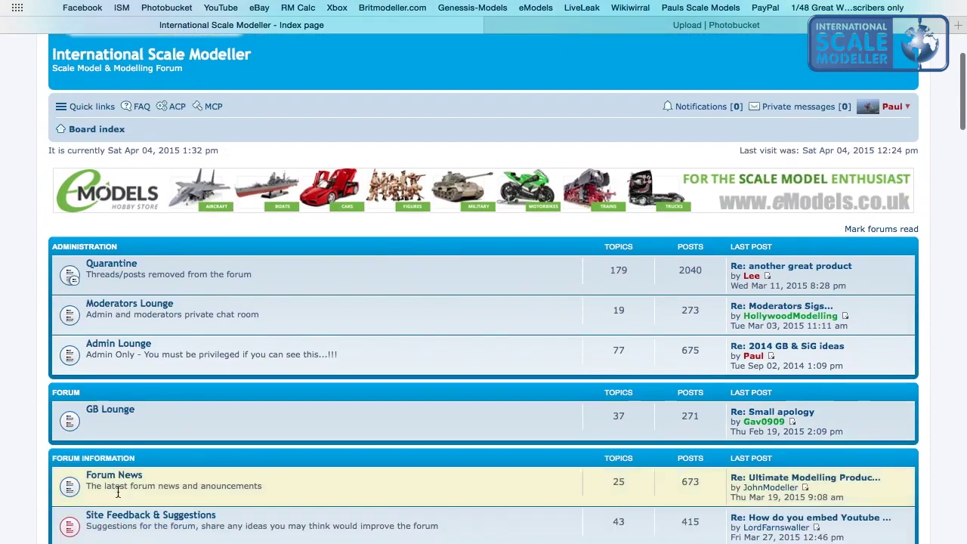
scroll(100, 435, "down", 9)
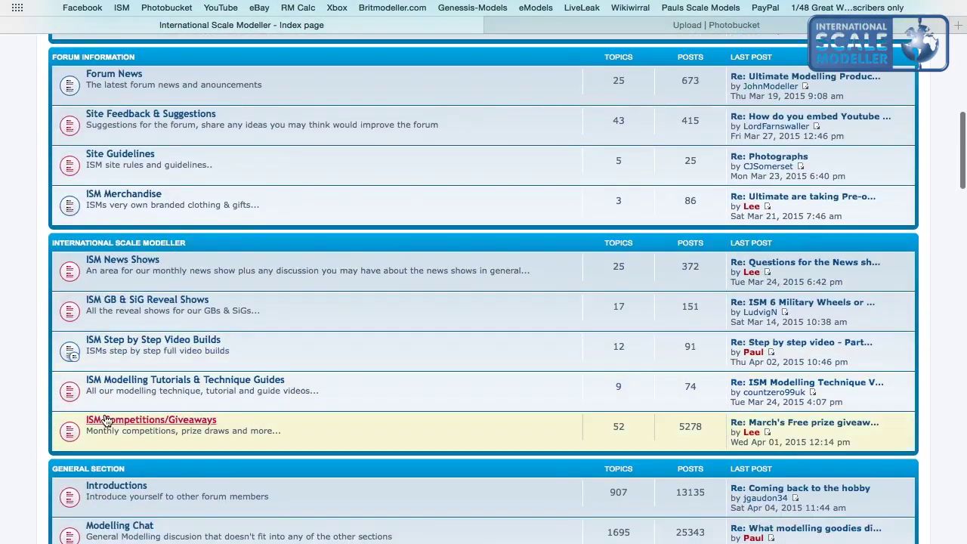
scroll(105, 414, "up", 7)
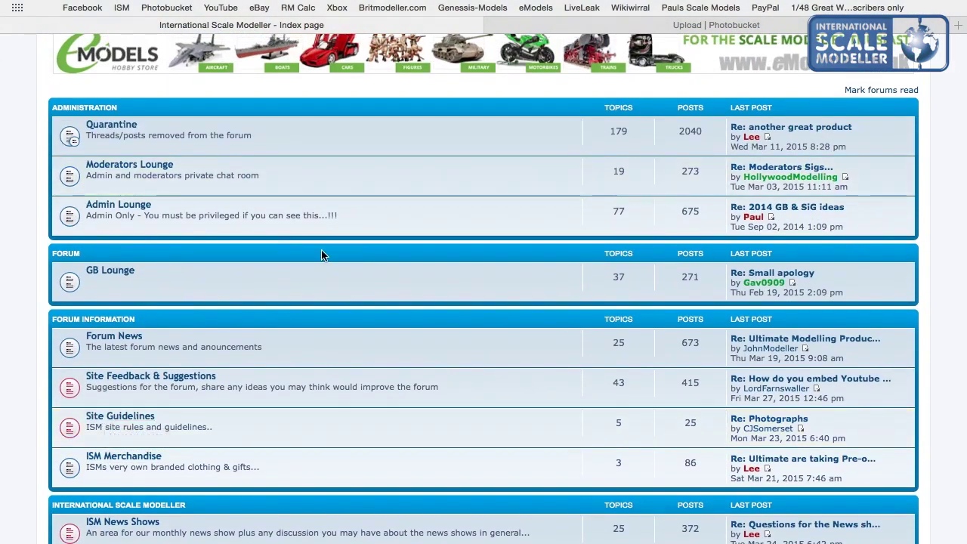
scroll(321, 255, "down", 6)
scroll(321, 255, "up", 10)
scroll(321, 255, "up", 3)
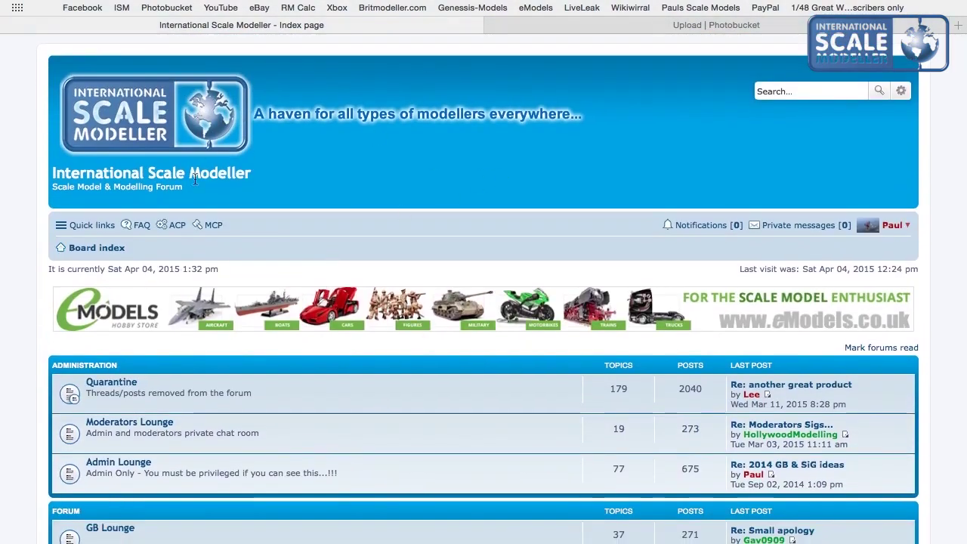
Open and close the Quick links menu, then scroll the index again.
left_click(88, 227)
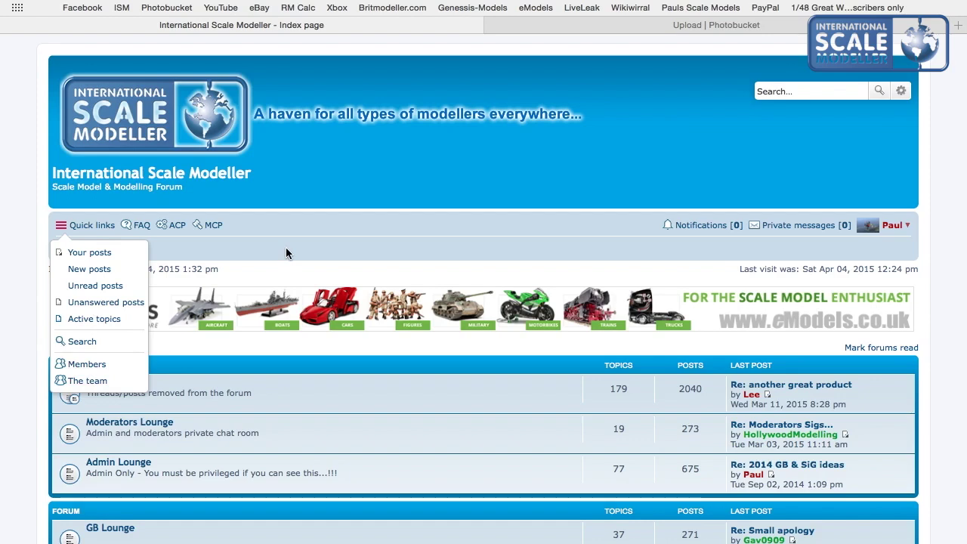
left_click(349, 215)
scroll(350, 219, "down", 15)
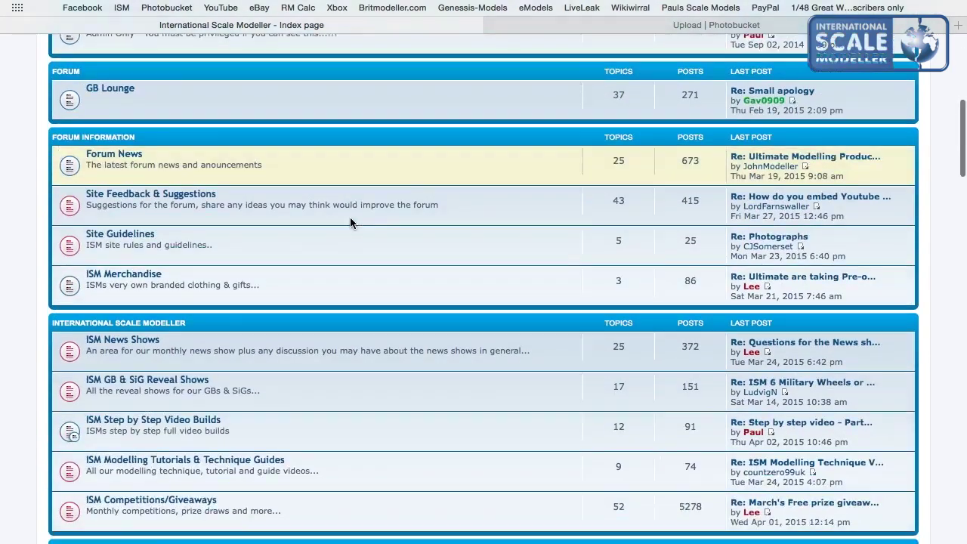
scroll(350, 222, "down", 15)
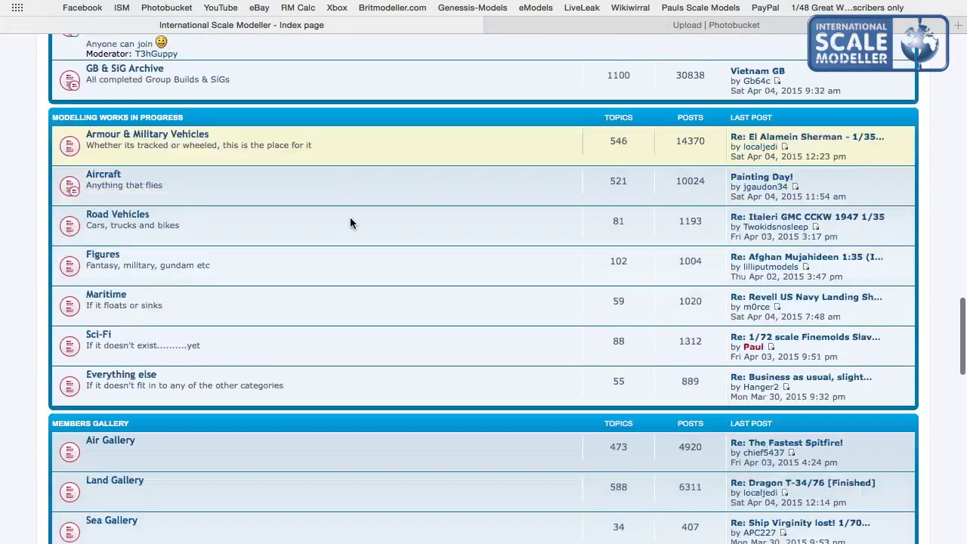
scroll(349, 222, "up", 5)
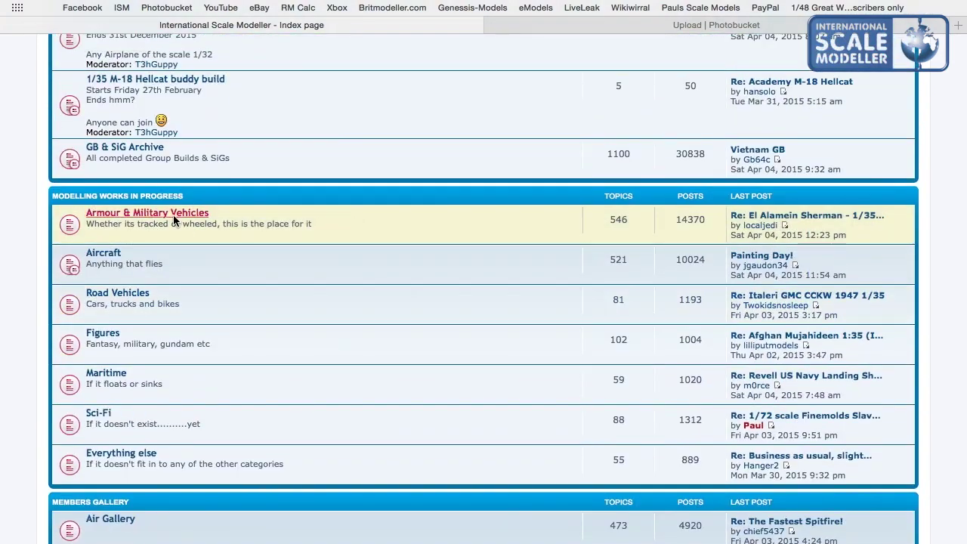
left_click(173, 214)
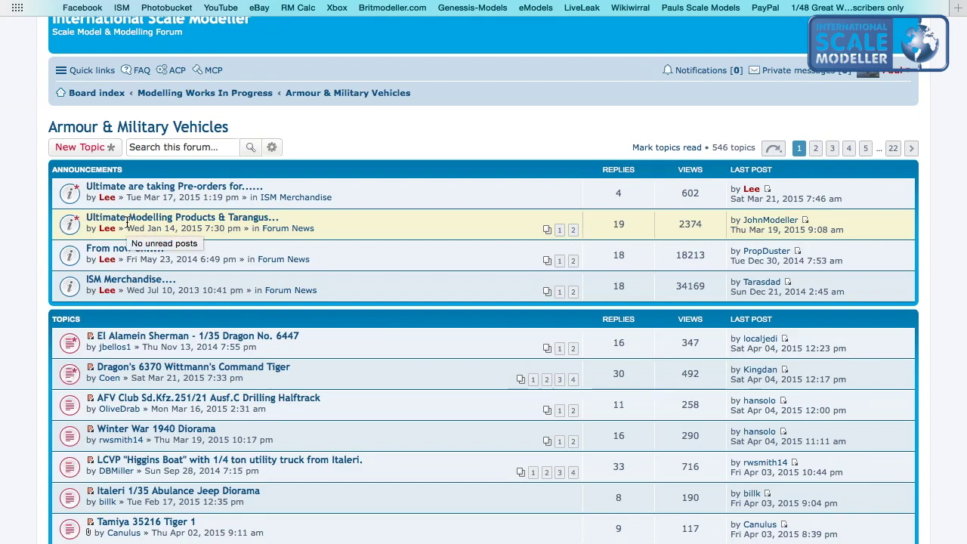
left_click(155, 373)
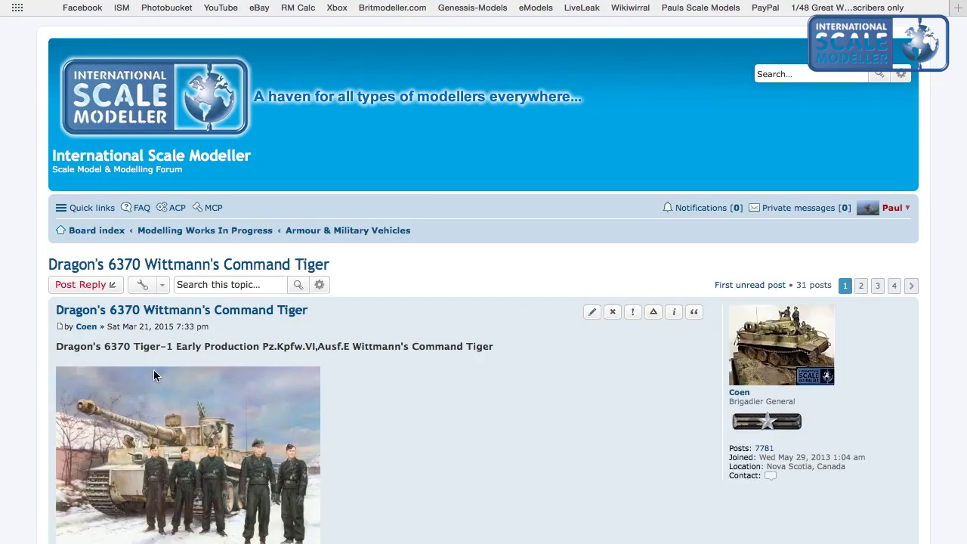
scroll(153, 375, "down", 20)
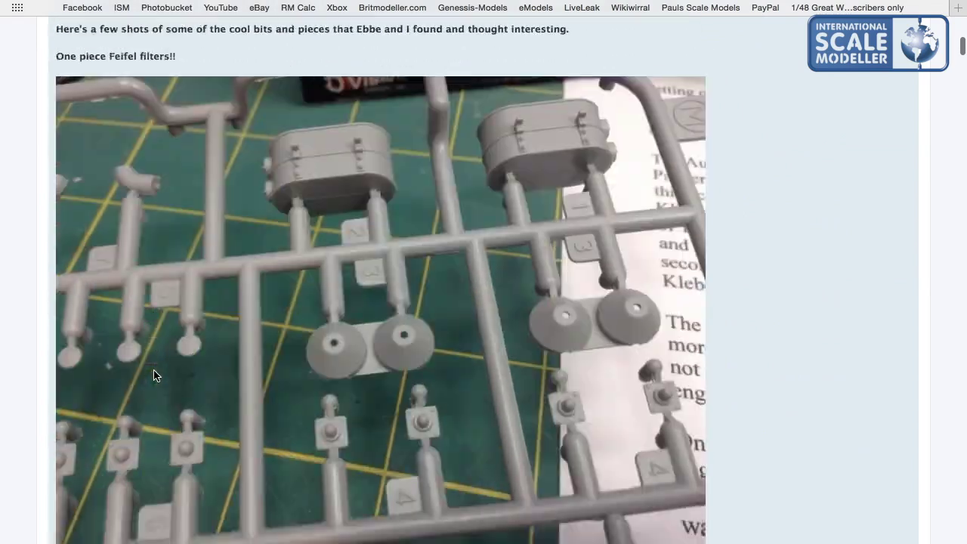
scroll(154, 376, "down", 10)
scroll(154, 375, "up", 20)
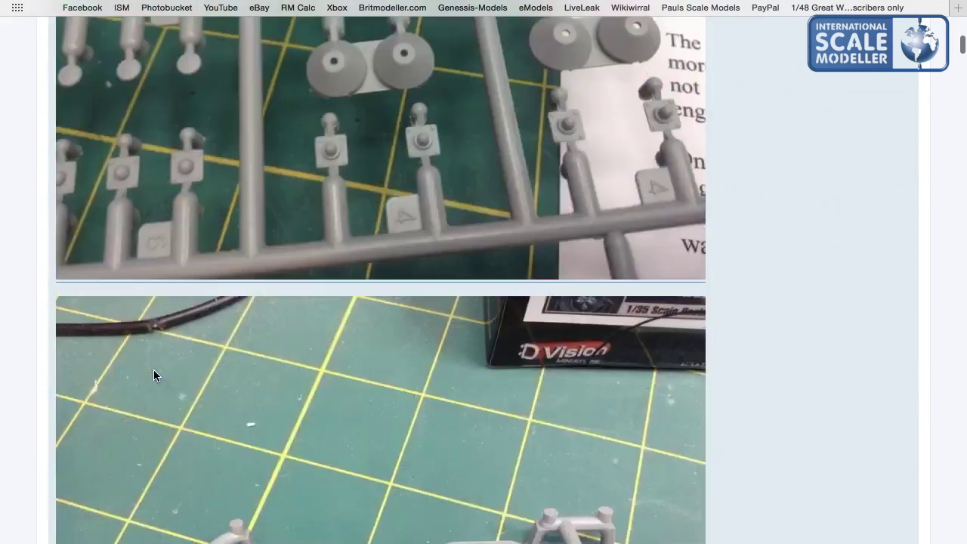
left_click(894, 285)
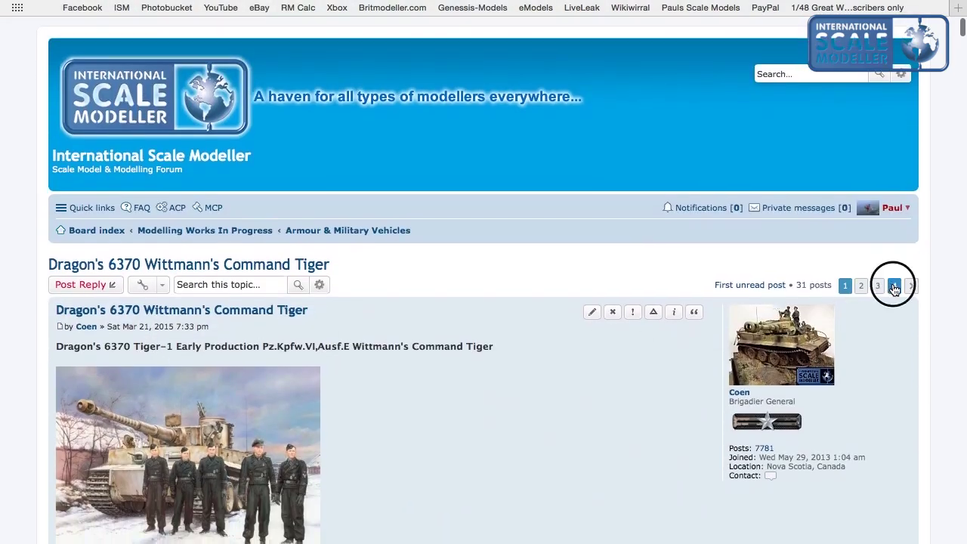
scroll(350, 379, "down", 3)
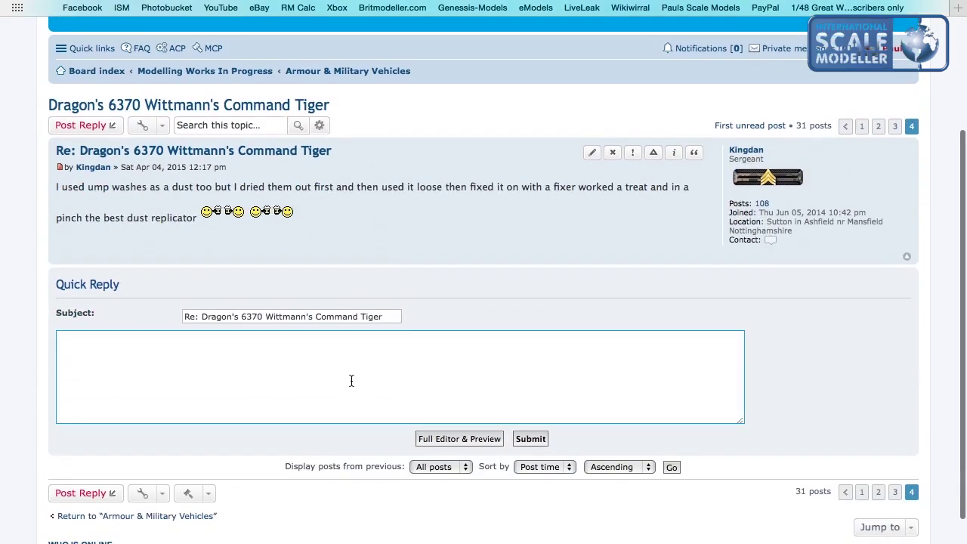
scroll(351, 380, "up", 3)
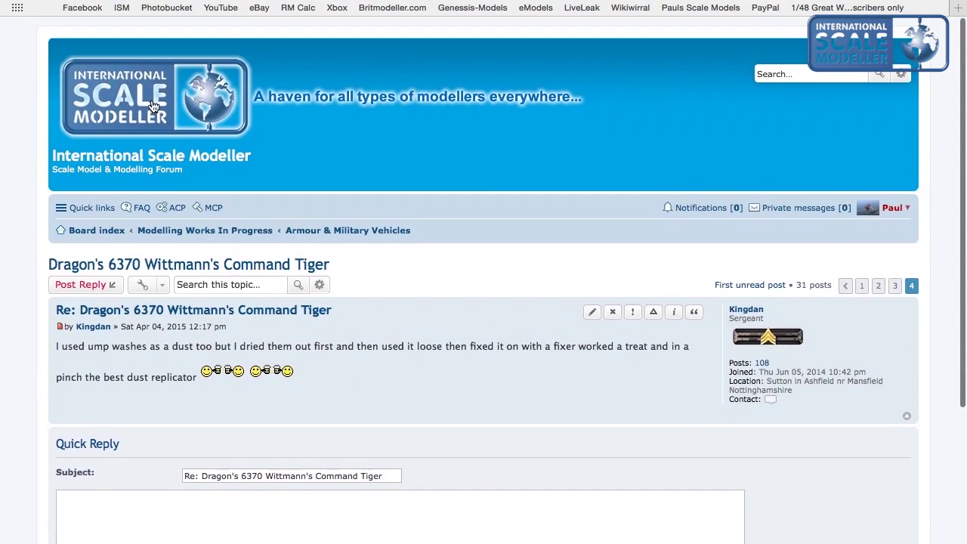
left_click(151, 104)
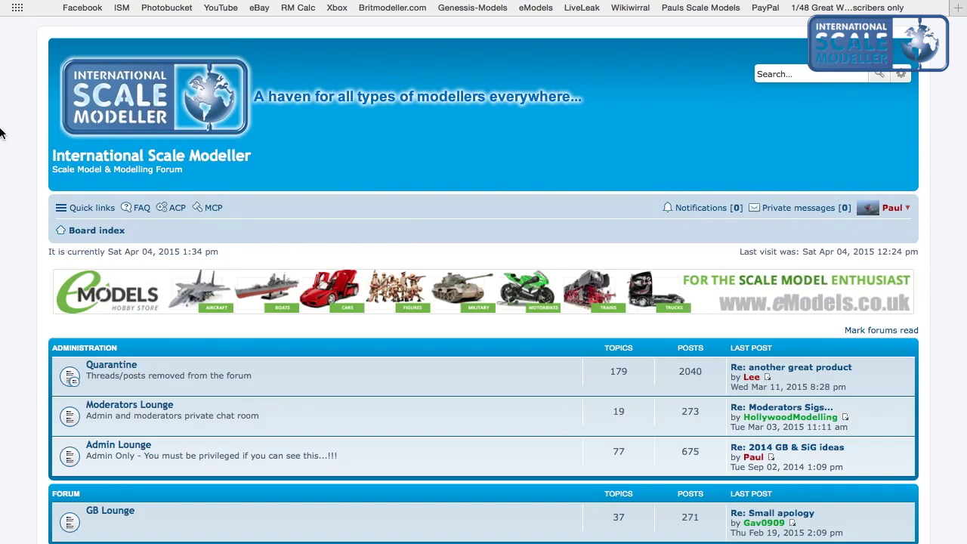
List New posts from Quick links and open the latest burnishing fluid post.
left_click(79, 210)
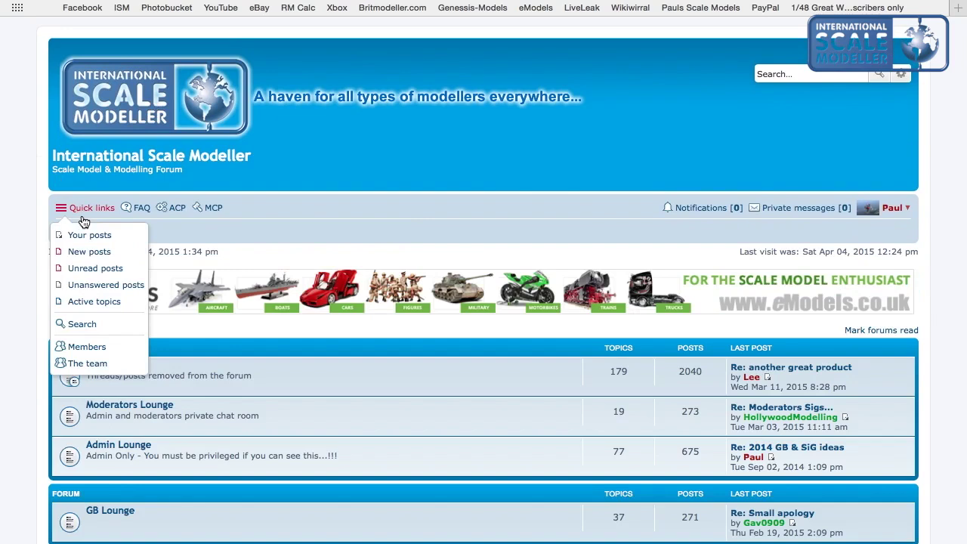
left_click(86, 250)
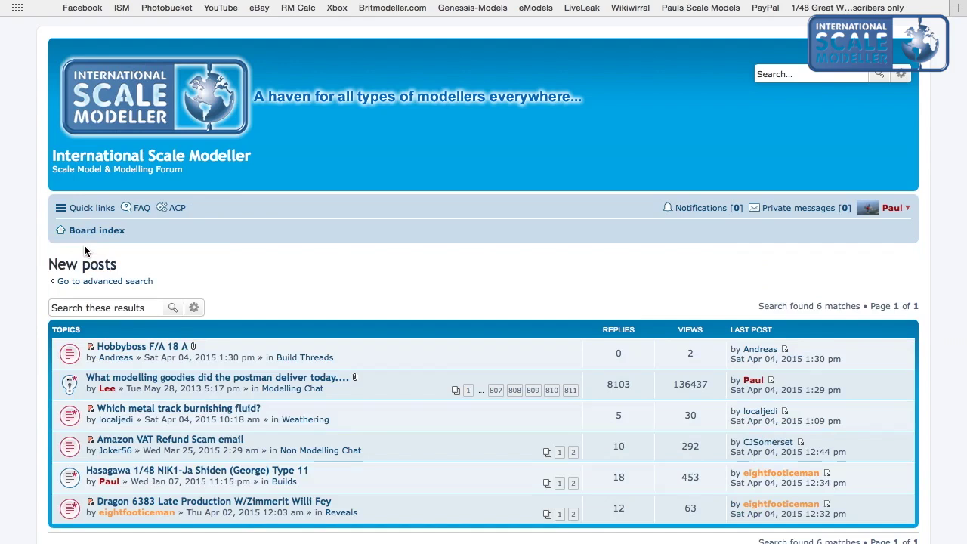
left_click(89, 411)
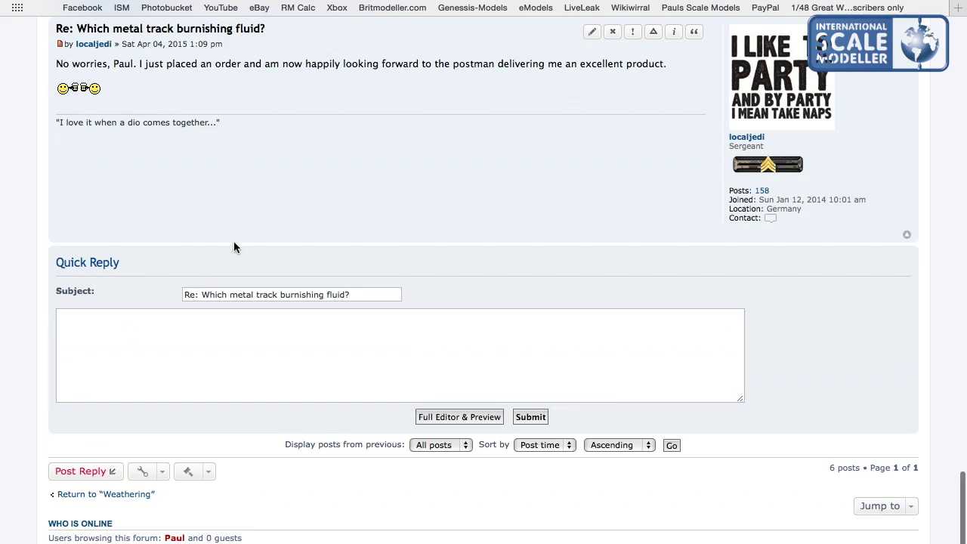
Read through the metal track burnishing fluid thread and go back to the New posts results.
scroll(233, 247, "up", 5)
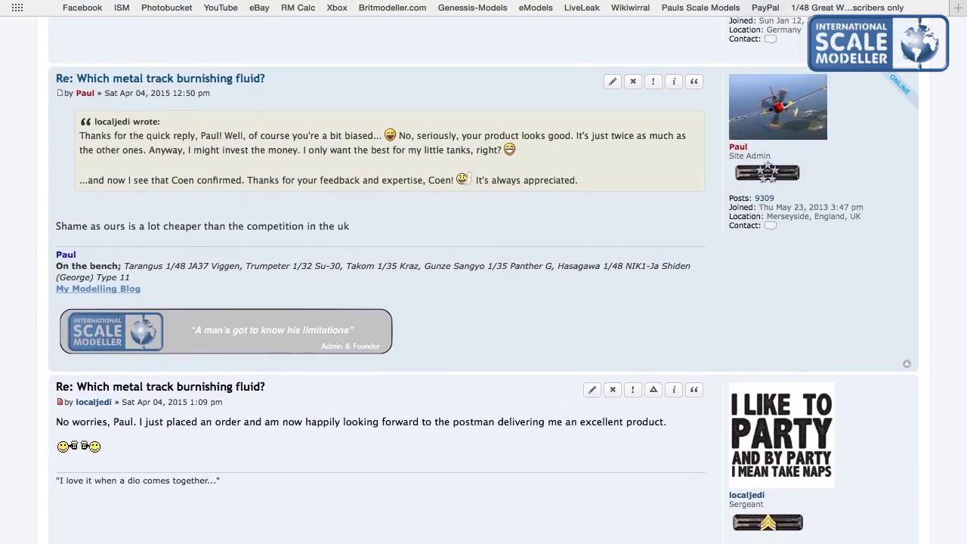
scroll(58, 84, "up", 5)
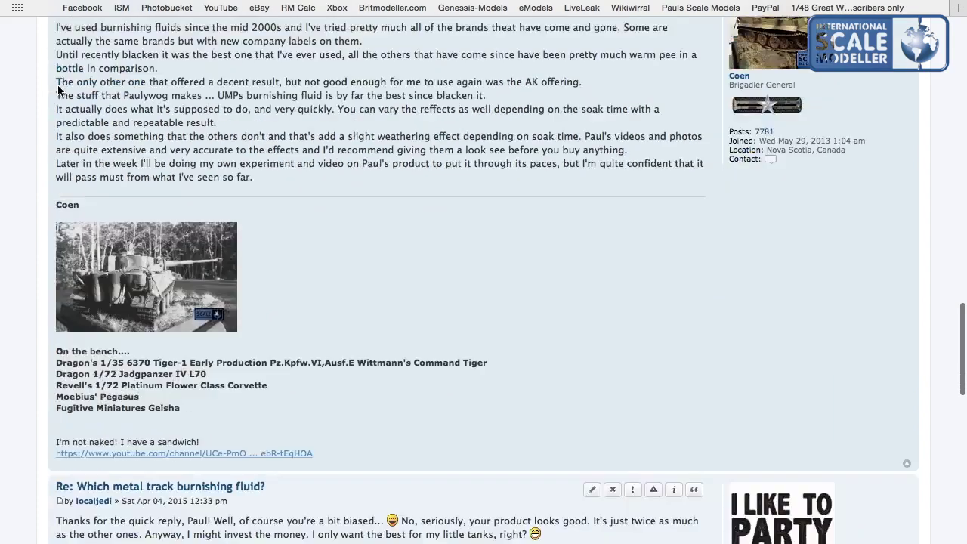
scroll(58, 85, "down", 10)
scroll(57, 84, "up", 5)
scroll(58, 84, "up", 6)
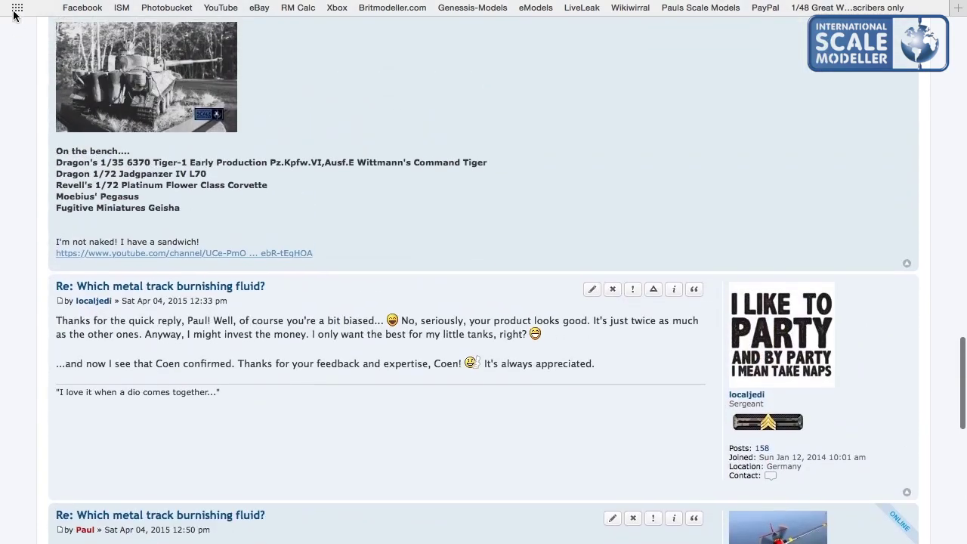
key("super+bracketleft")
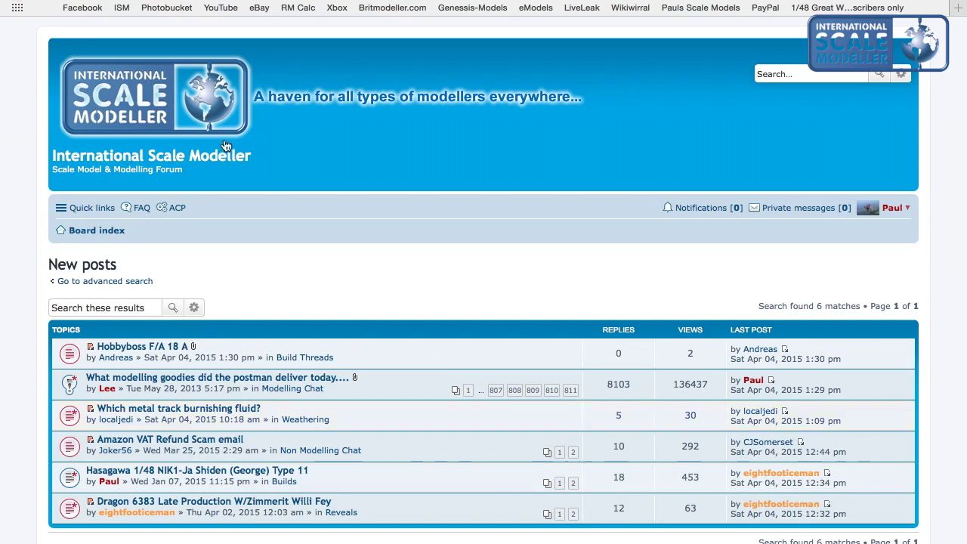
From the Board index, list all Unread posts through Quick links.
left_click(187, 128)
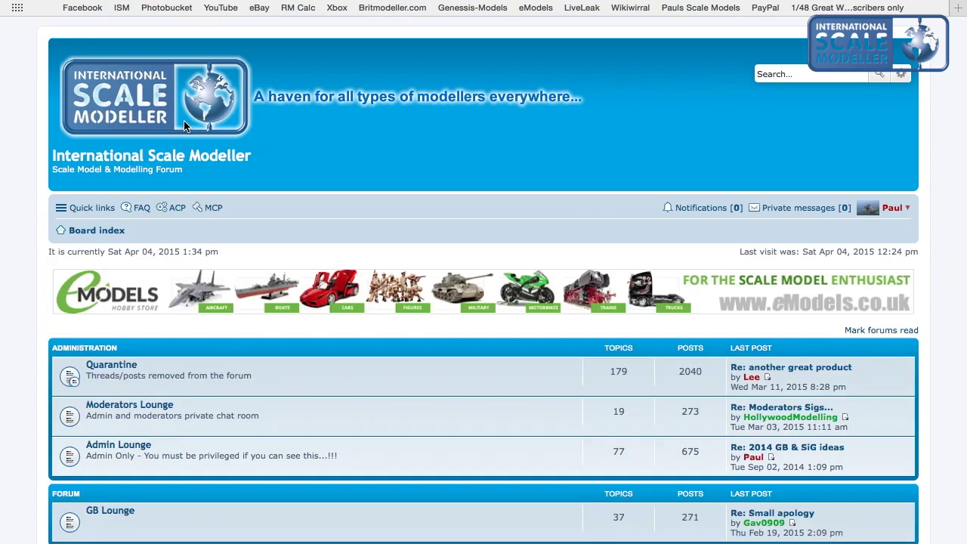
left_click(92, 208)
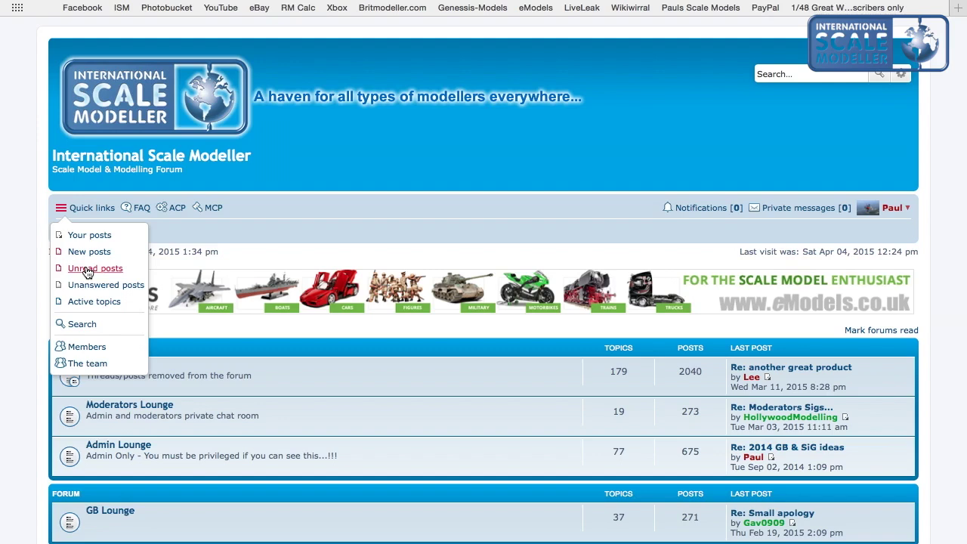
left_click(88, 271)
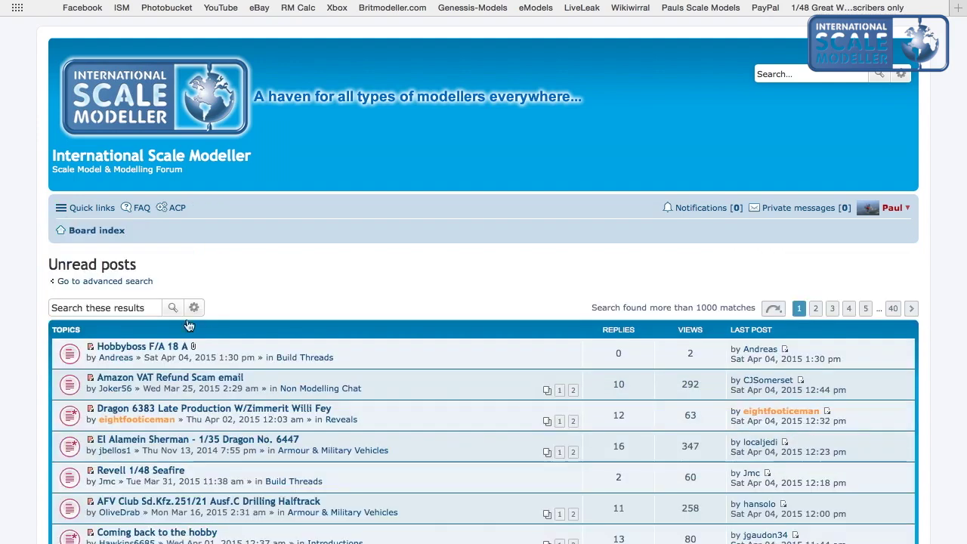
Jump to page 40 of the unread results, then back to page 1.
scroll(208, 333, "down", 10)
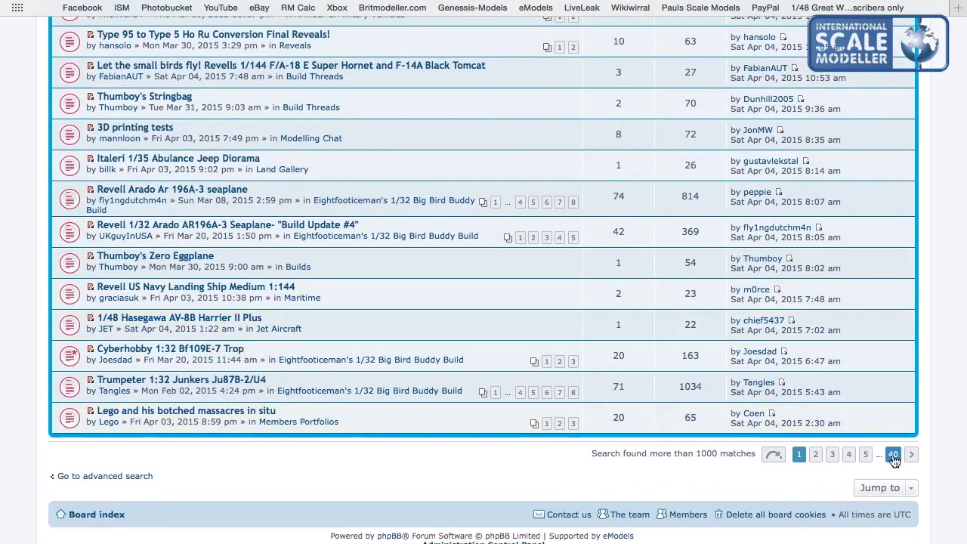
left_click(893, 454)
scroll(831, 446, "down", 10)
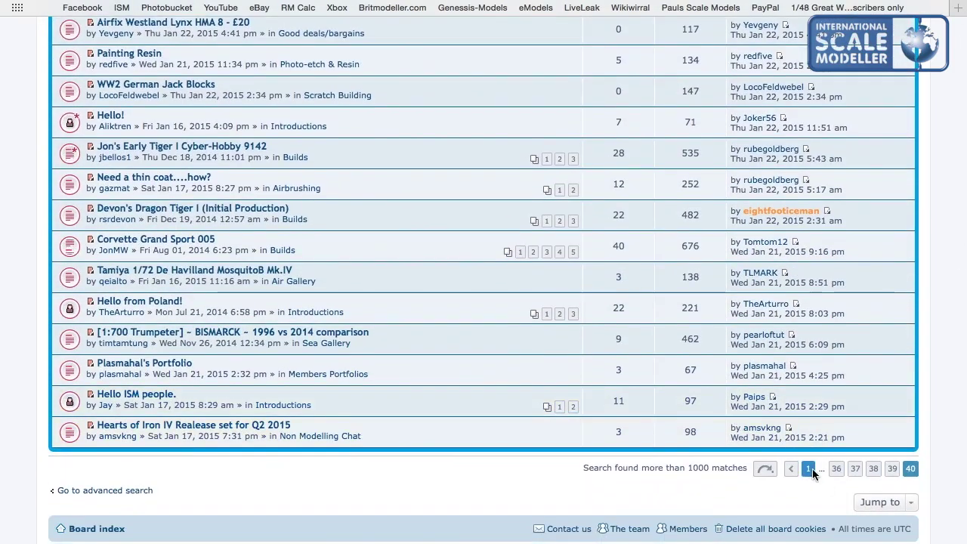
left_click(808, 468)
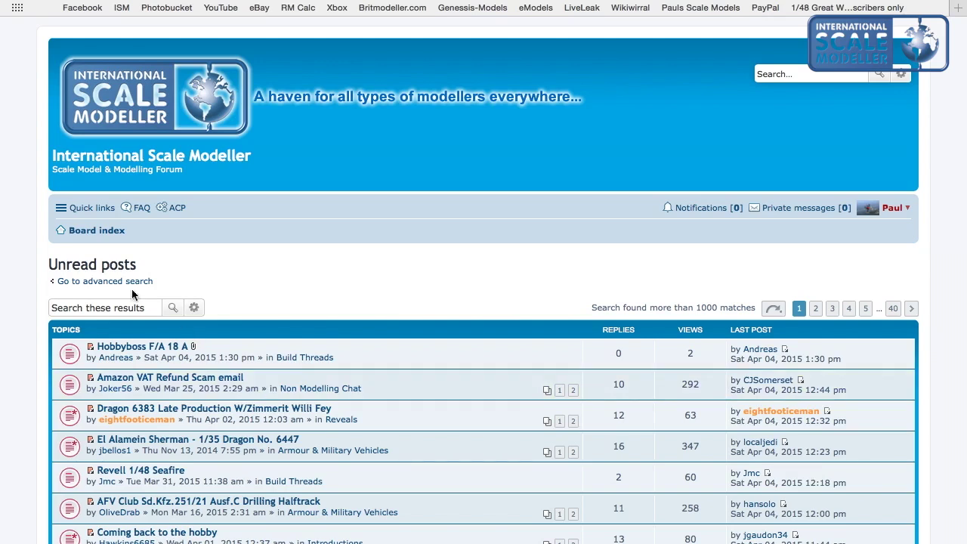
Show Your posts (3850 matches) from Quick links, then open the Members list.
left_click(89, 209)
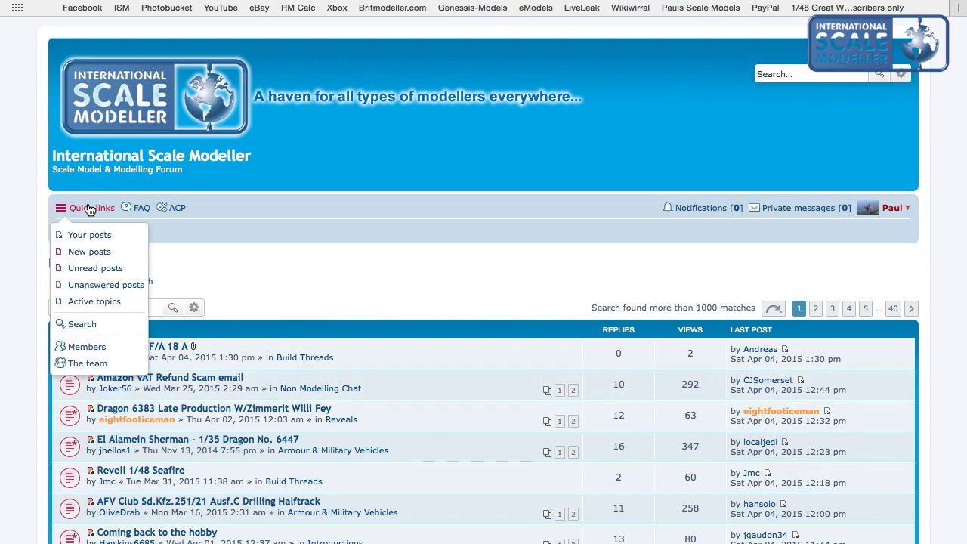
left_click(96, 237)
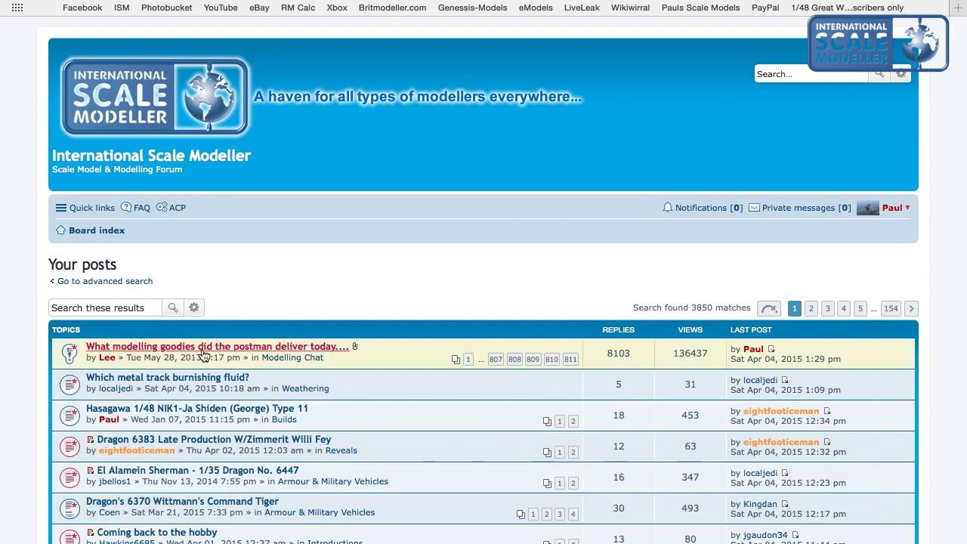
scroll(202, 354, "down", 3)
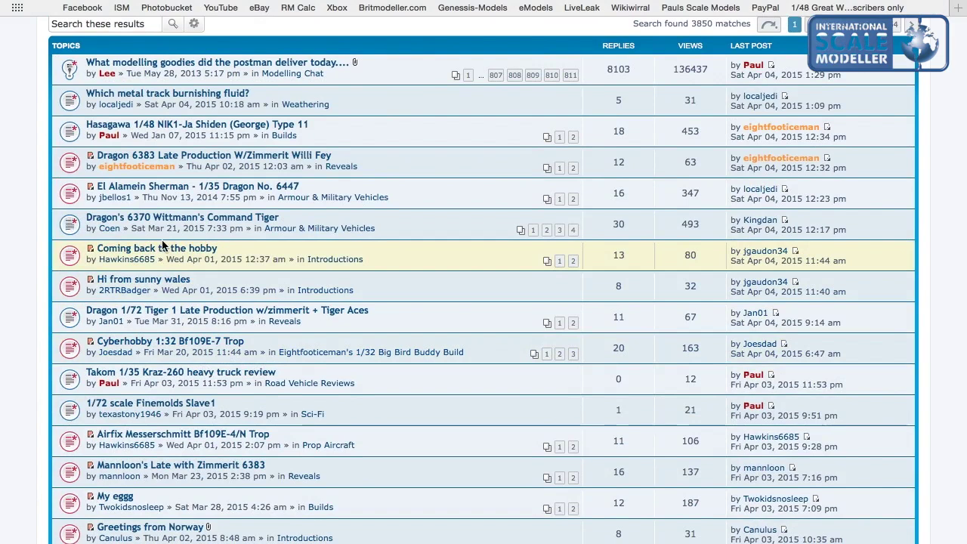
scroll(162, 245, "up", 5)
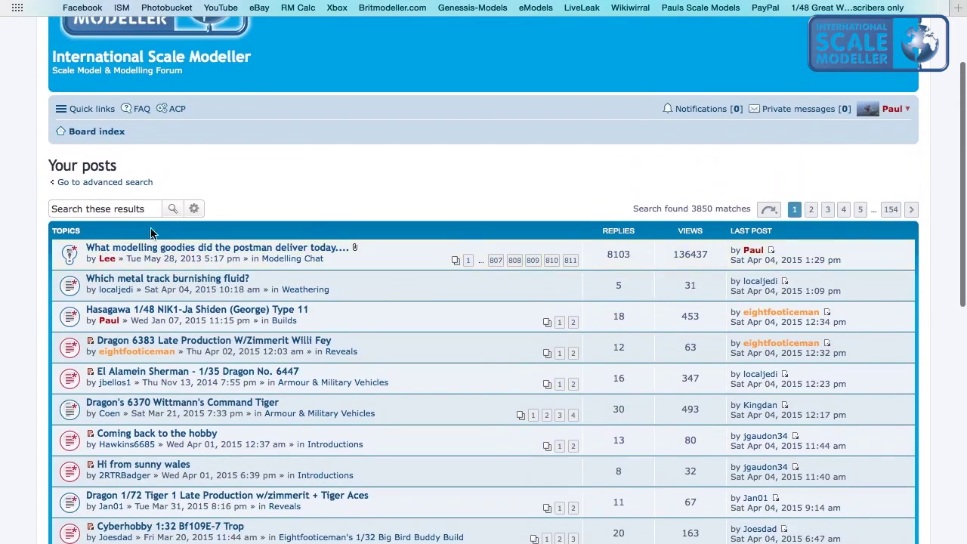
left_click(71, 113)
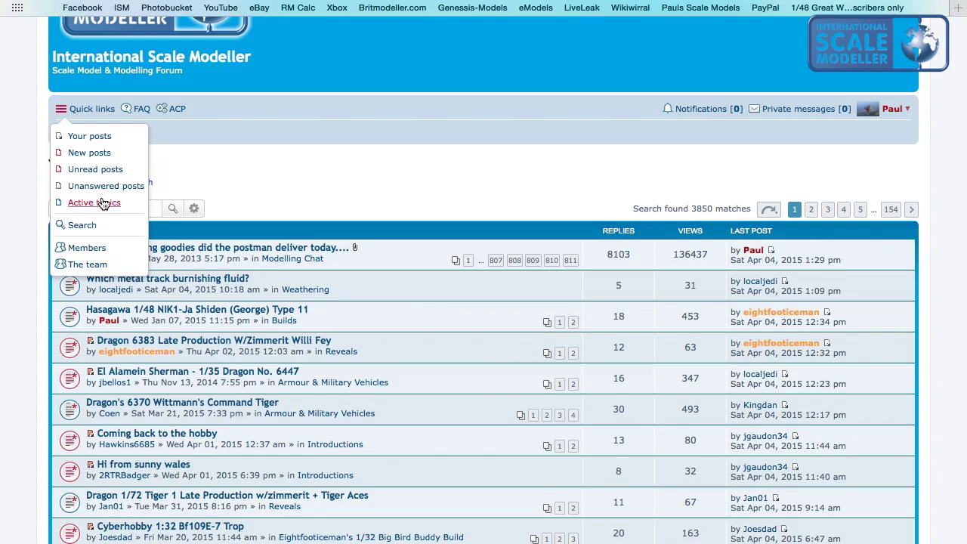
left_click(87, 247)
Browse the Members list, view The team roster, then go back to the Board index.
scroll(253, 264, "down", 10)
scroll(252, 264, "up", 10)
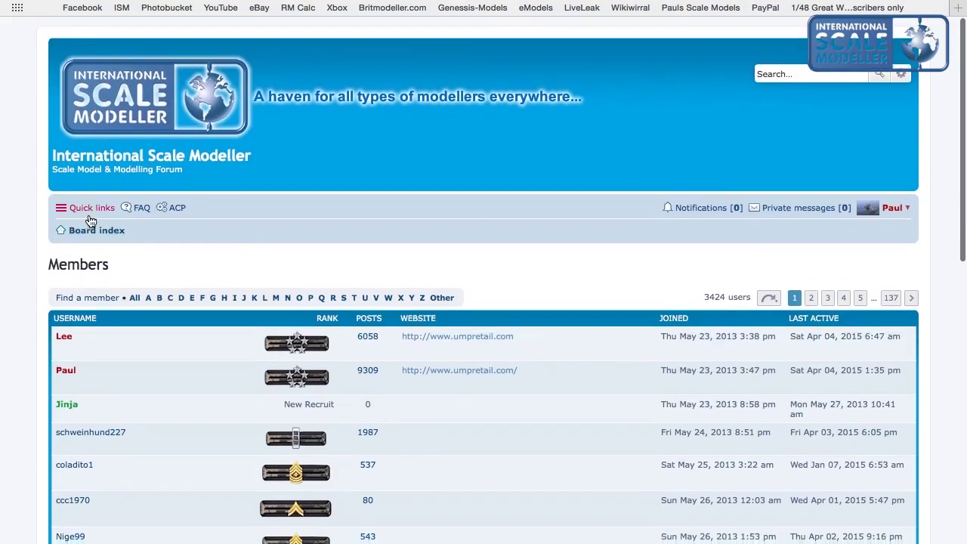
left_click(90, 217)
left_click(88, 363)
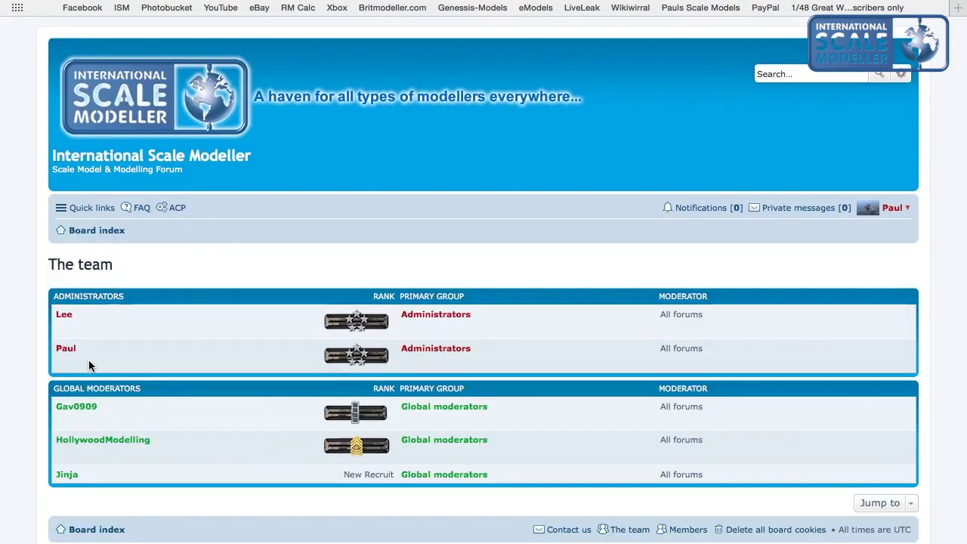
scroll(88, 365, "down", 1)
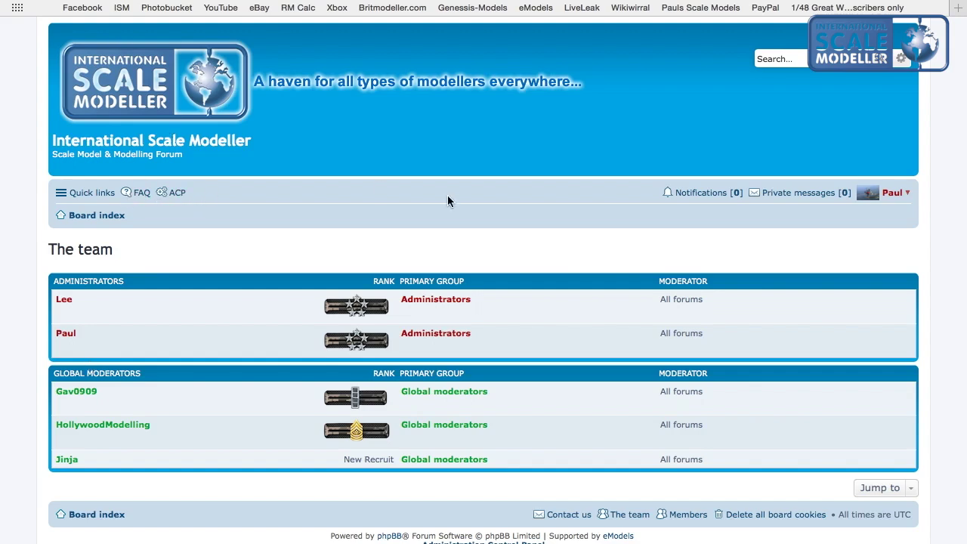
left_click(212, 96)
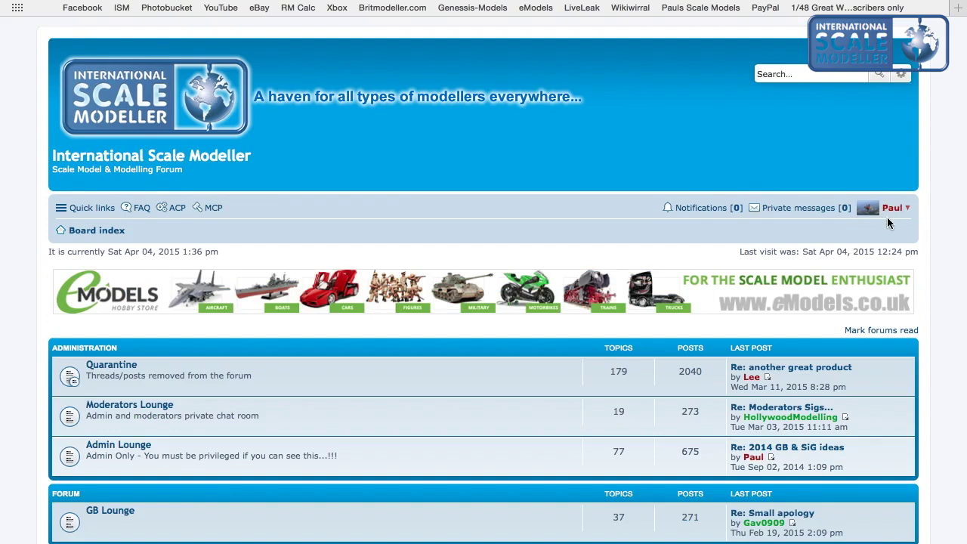
Check the notifications list, then look through the private messages inbox.
left_click(711, 216)
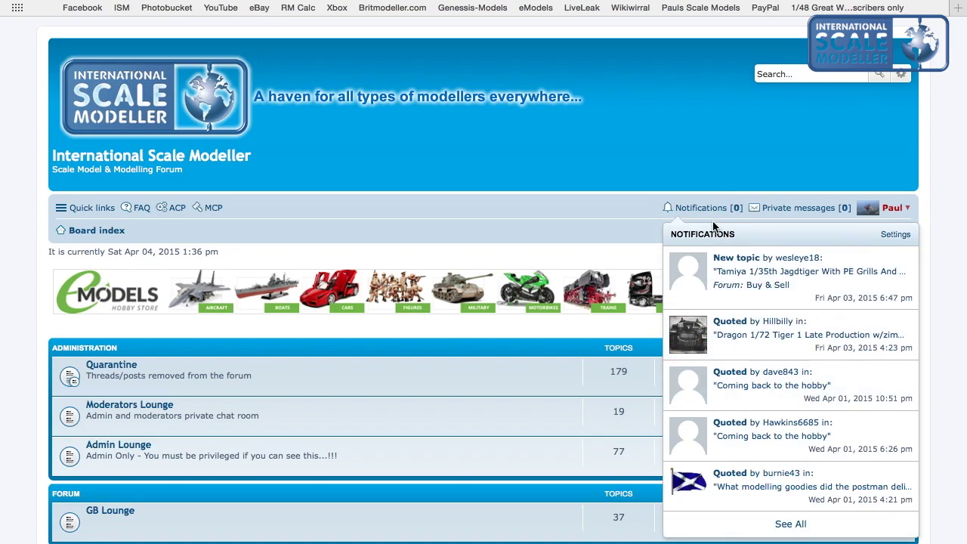
left_click(701, 216)
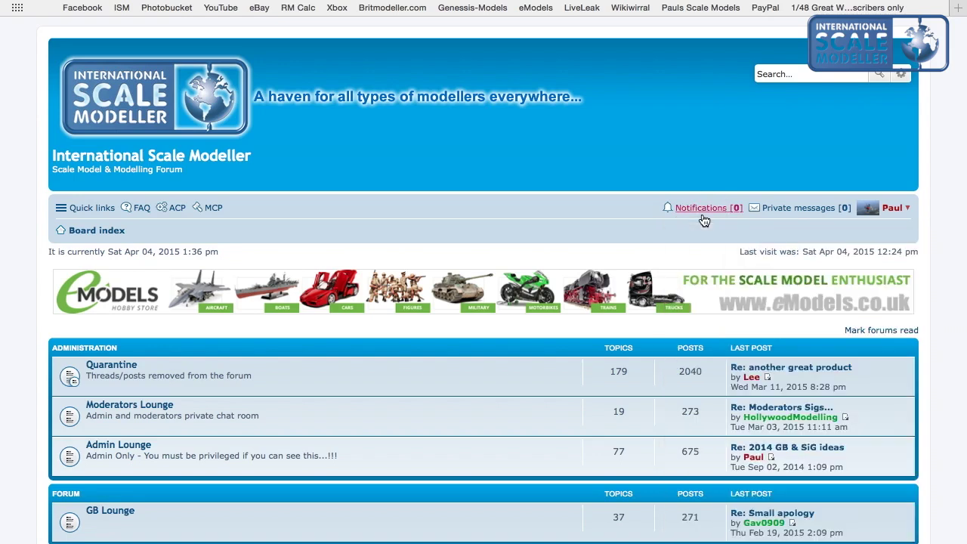
left_click(797, 219)
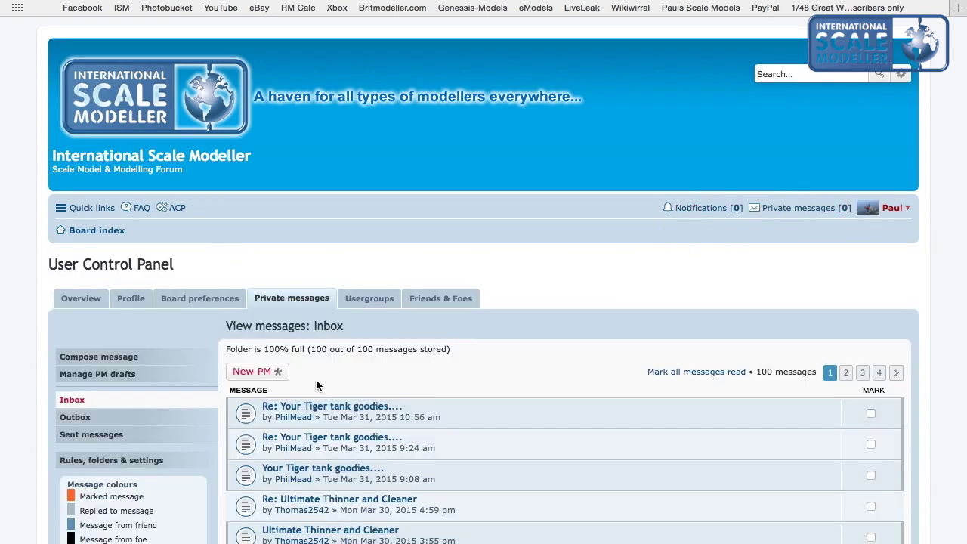
scroll(316, 385, "down", 10)
scroll(316, 382, "down", 5)
scroll(316, 379, "up", 15)
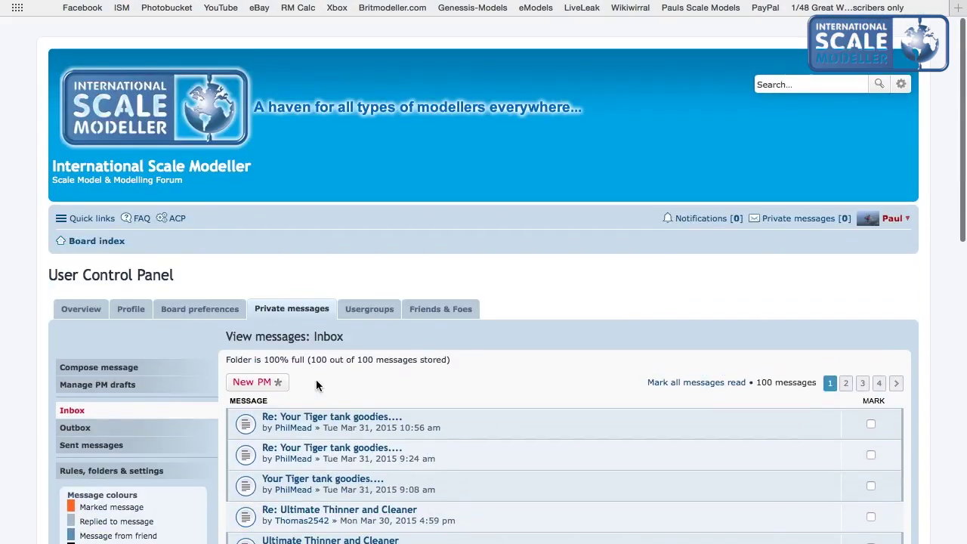
From the Board index, open your own profile showing 9309 total posts.
left_click(112, 90)
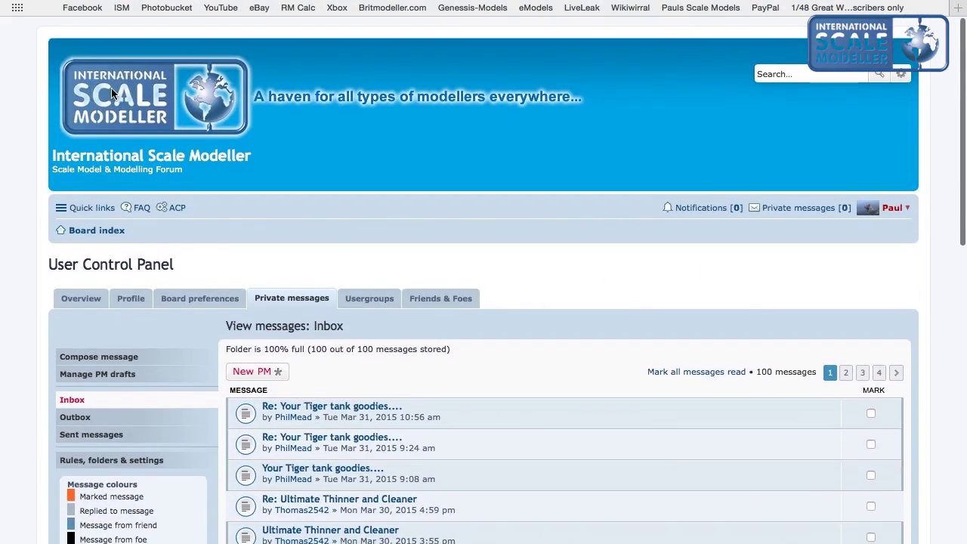
left_click(906, 212)
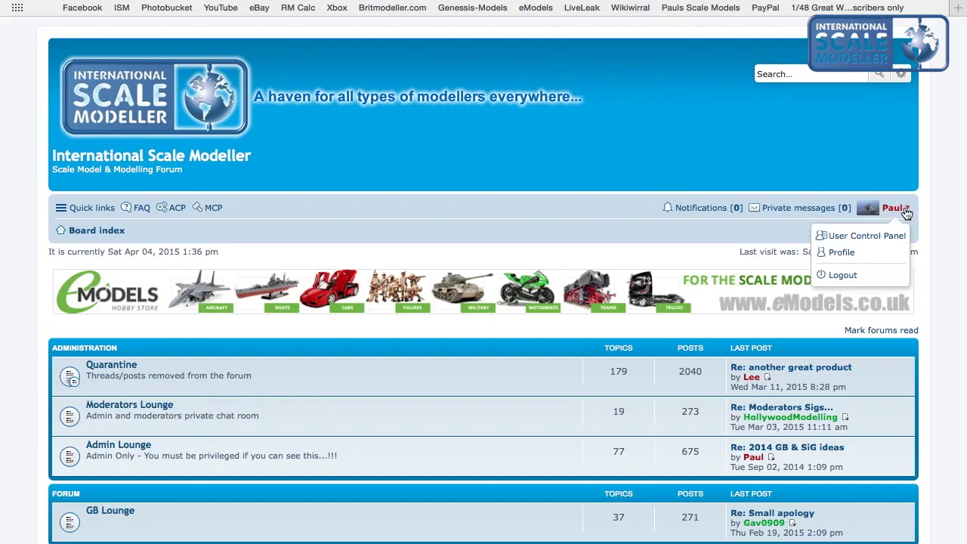
left_click(843, 253)
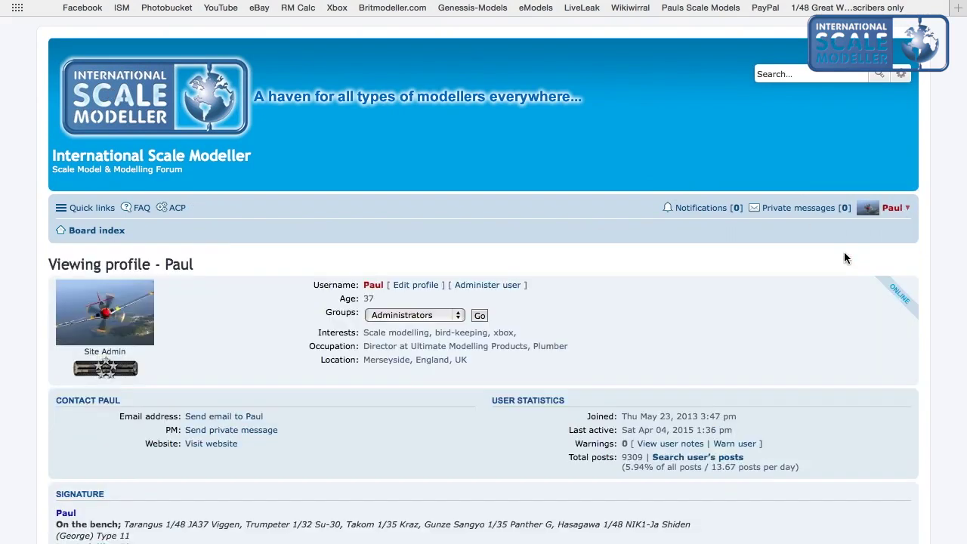
scroll(576, 354, "down", 4)
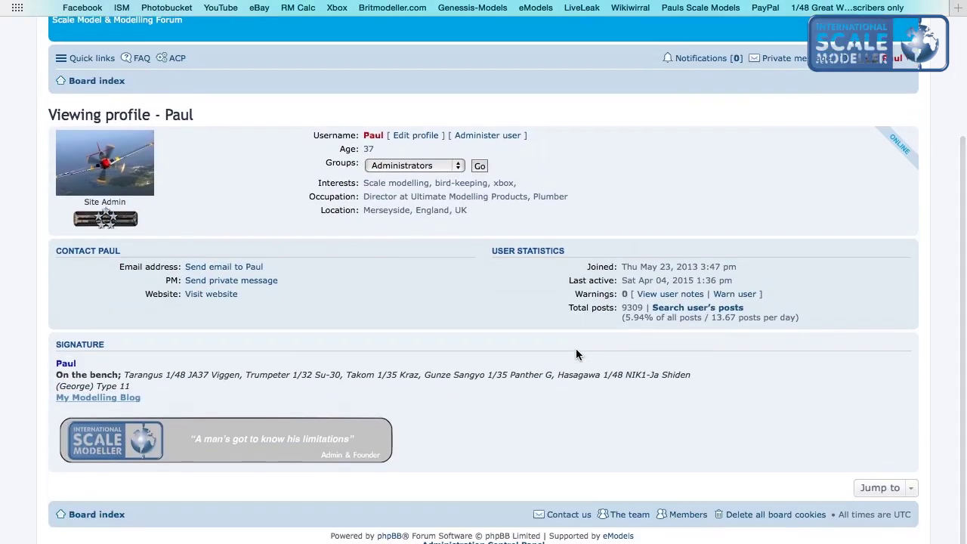
scroll(578, 343, "up", 4)
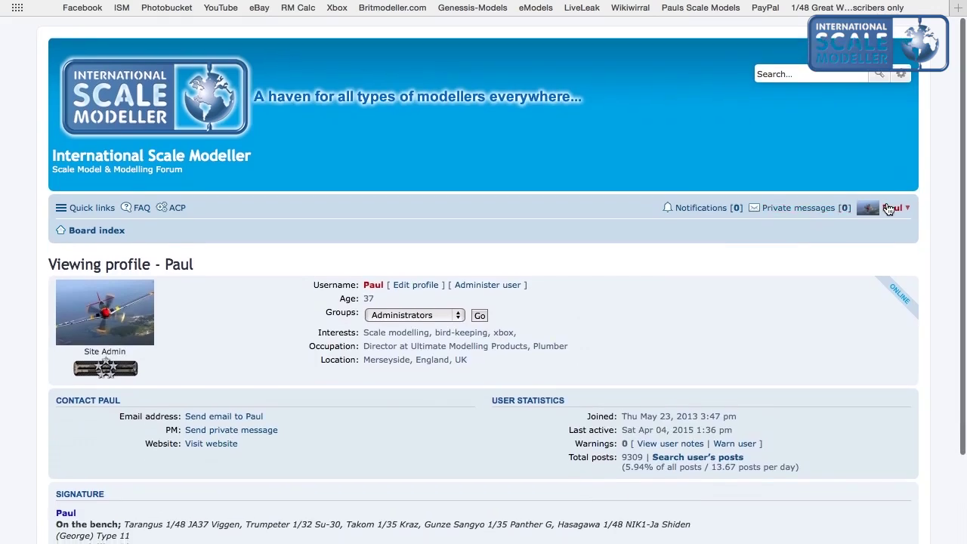
left_click(894, 210)
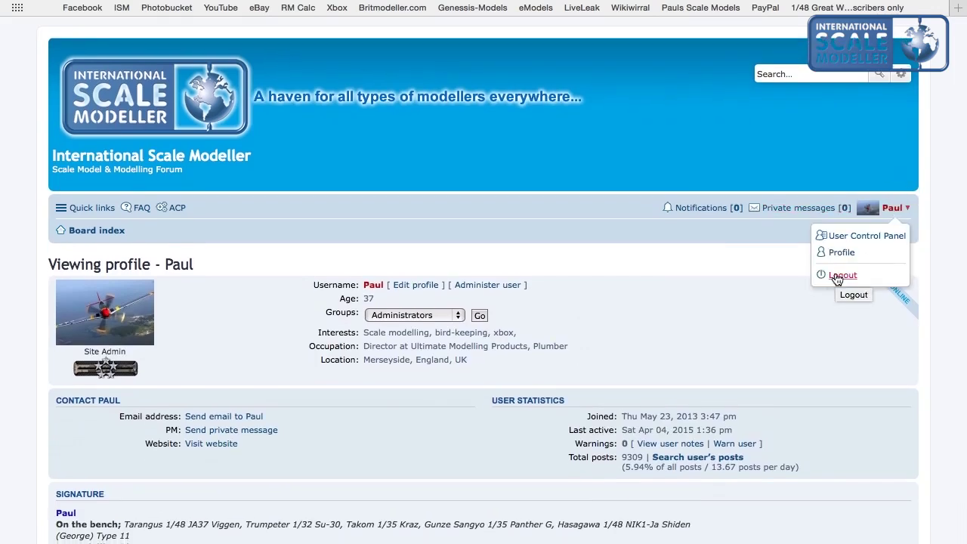
Open the User Control Panel, view Board preferences, then the 100%-full private message inbox.
left_click(852, 236)
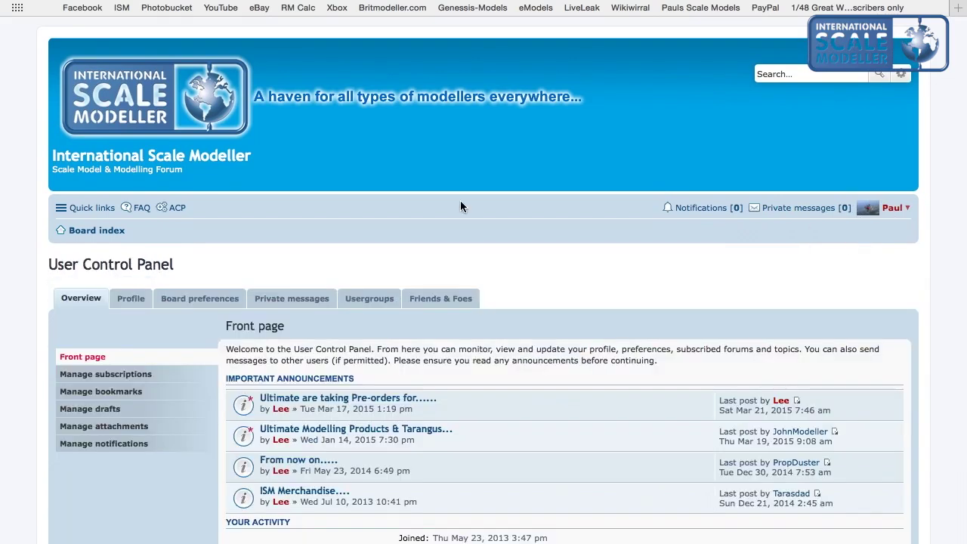
scroll(460, 200, "down", 2)
scroll(460, 200, "up", 2)
scroll(377, 360, "down", 2)
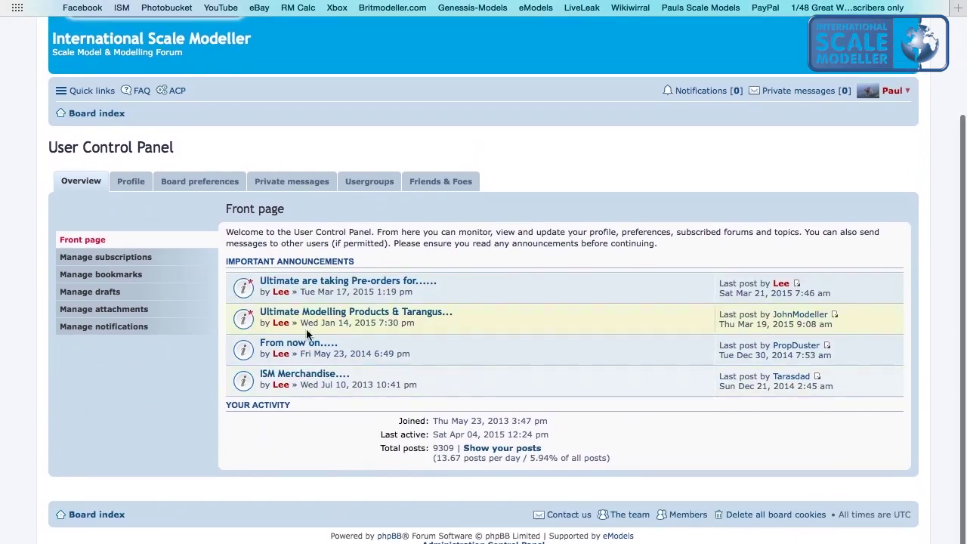
left_click(201, 186)
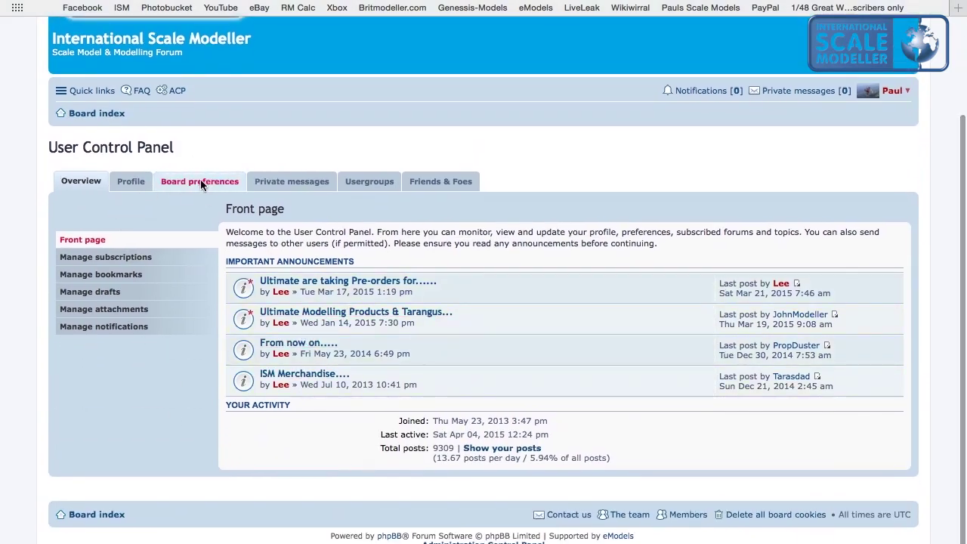
scroll(306, 338, "down", 2)
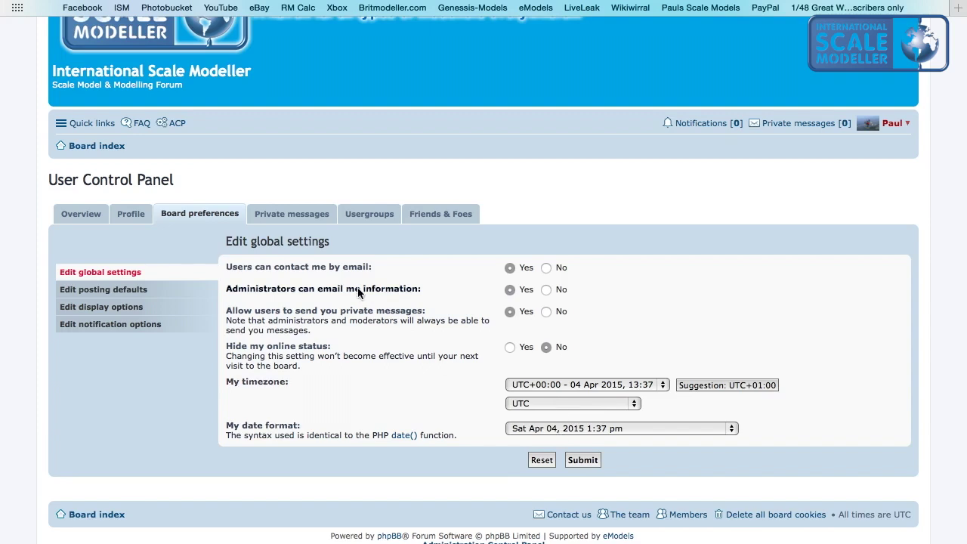
left_click(299, 219)
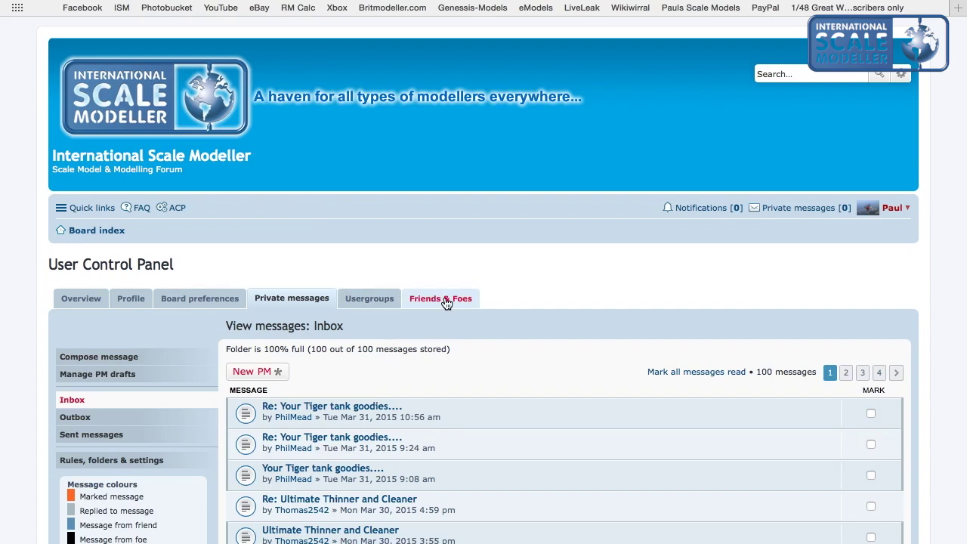
Change Interests to 'Scale modelling, bird-keeping.', dropping xbox, and submit the profile.
left_click(127, 305)
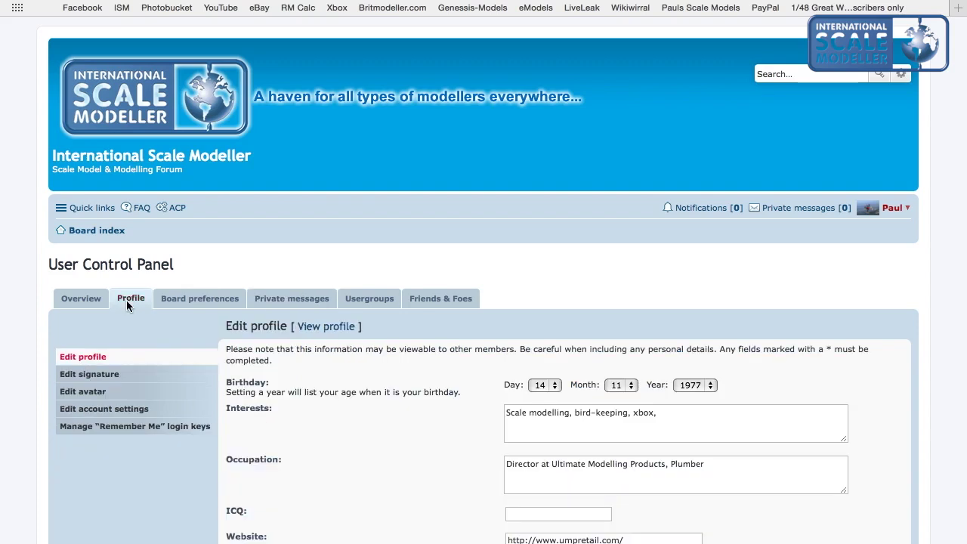
scroll(108, 457, "down", 3)
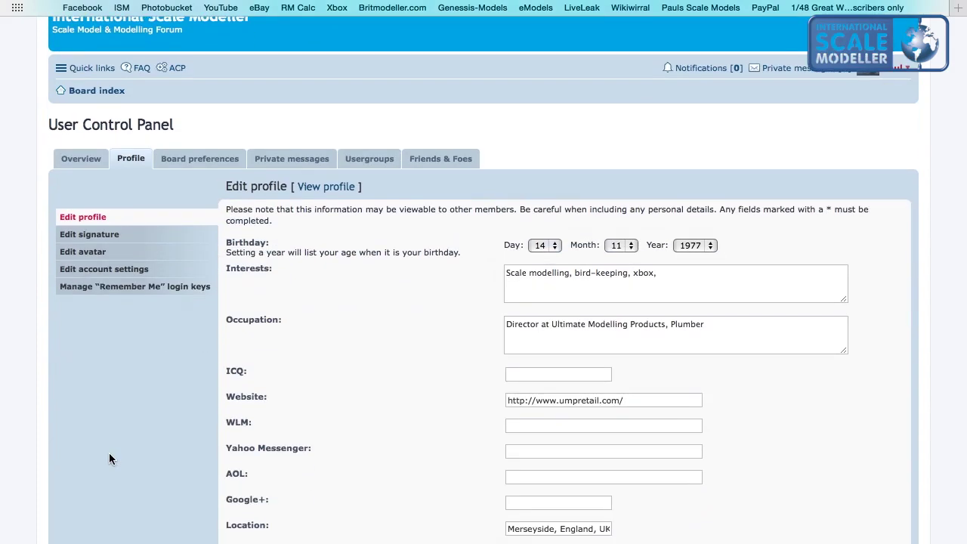
scroll(474, 371, "down", 2)
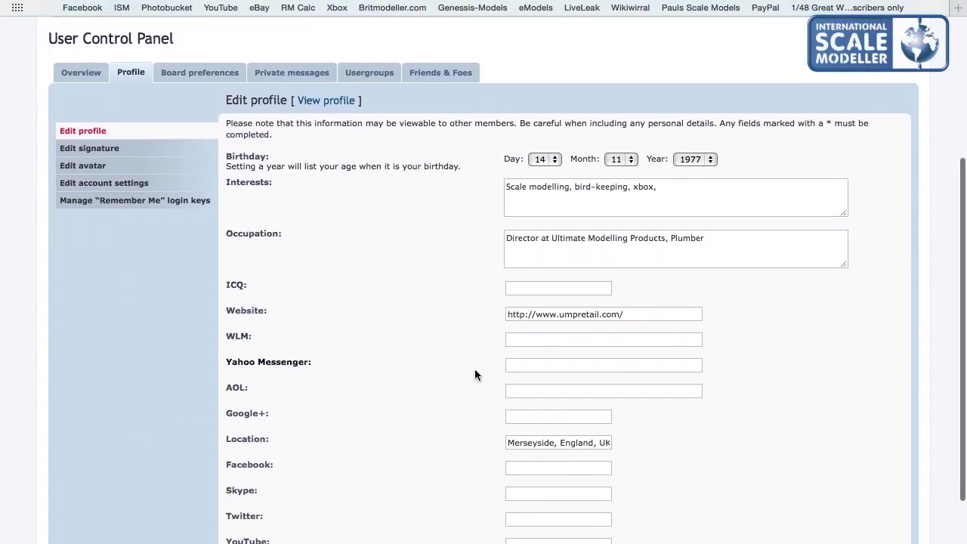
scroll(474, 371, "down", 3)
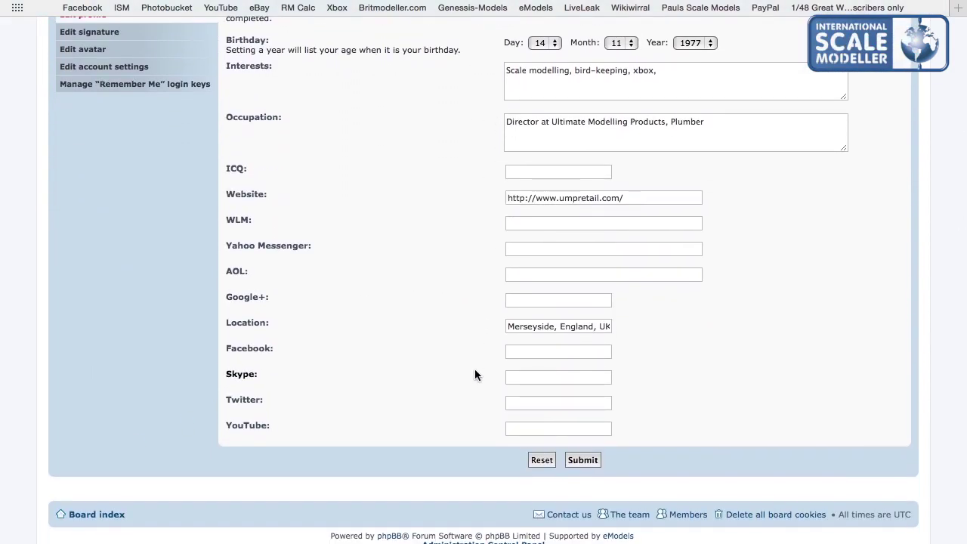
scroll(474, 370, "up", 4)
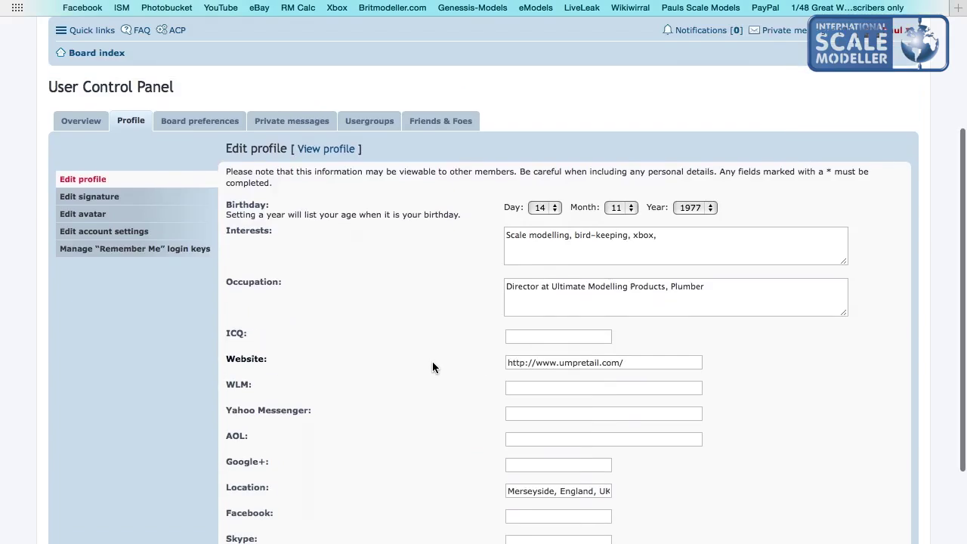
left_click(586, 242)
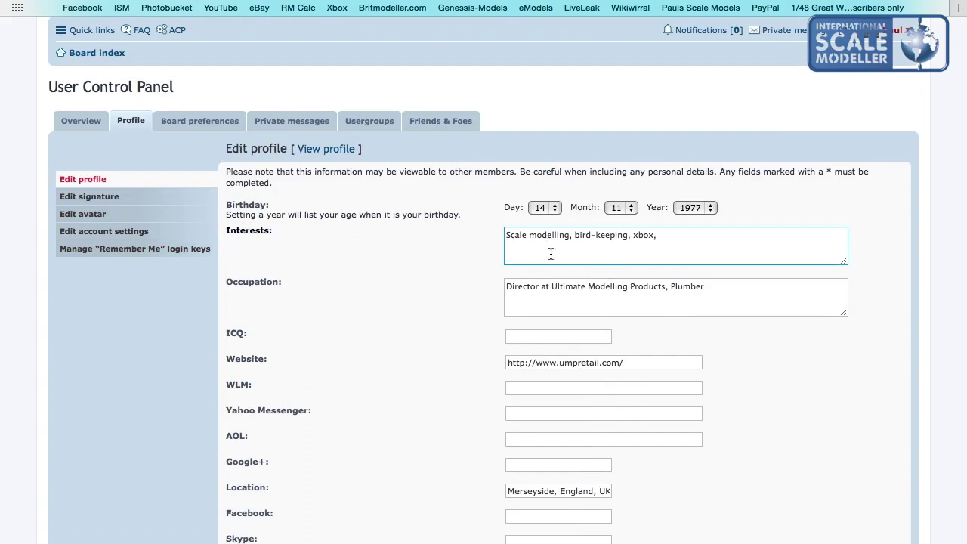
left_click(678, 234)
key("BackSpace")
key("BackSpace")
key("BackSpace")
key("BackSpace")
key("BackSpace")
key("BackSpace")
type(".")
scroll(675, 231, "down", 4)
left_click(545, 301)
left_click(579, 463)
left_click(587, 463)
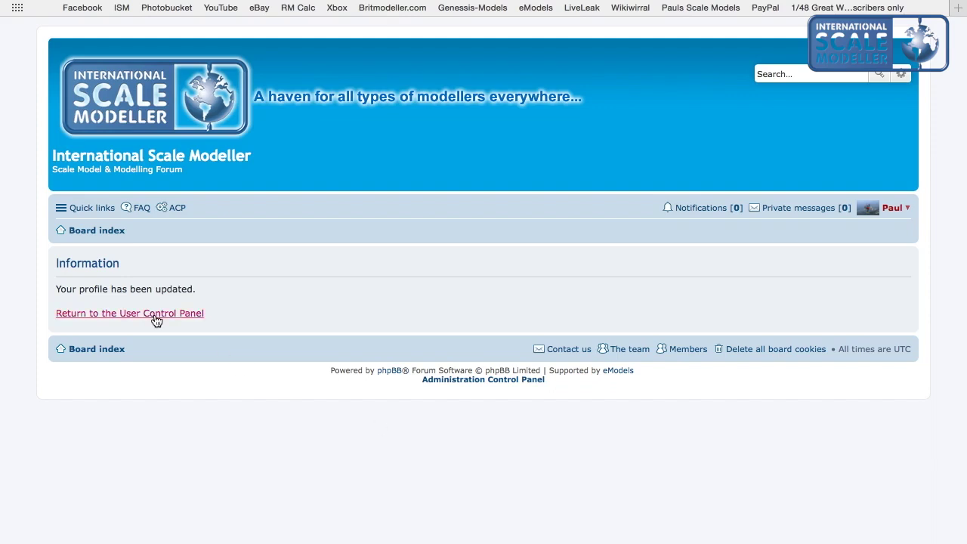
Return to the User Control Panel and open Edit avatar with the 140×140 aircraft image.
left_click(154, 318)
scroll(345, 431, "down", 5)
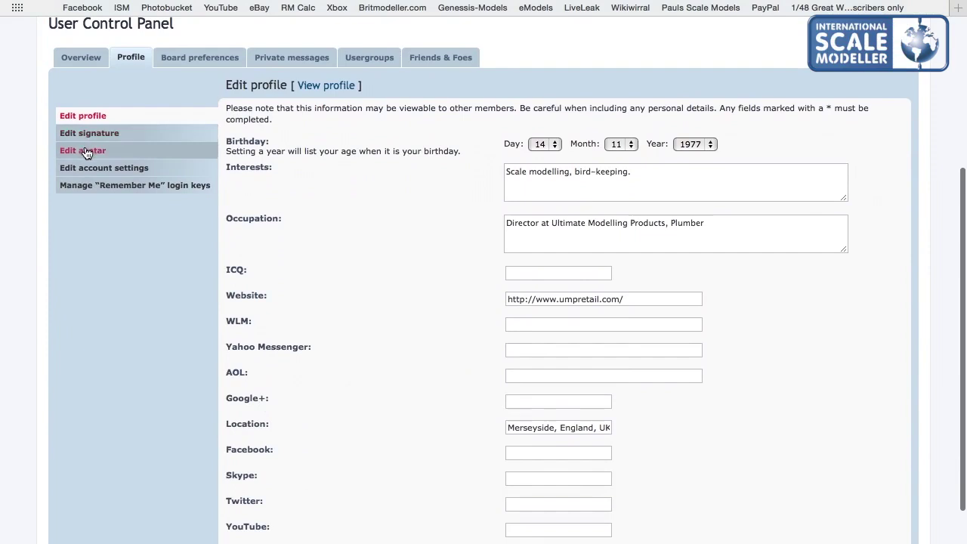
left_click(97, 155)
scroll(337, 305, "down", 2)
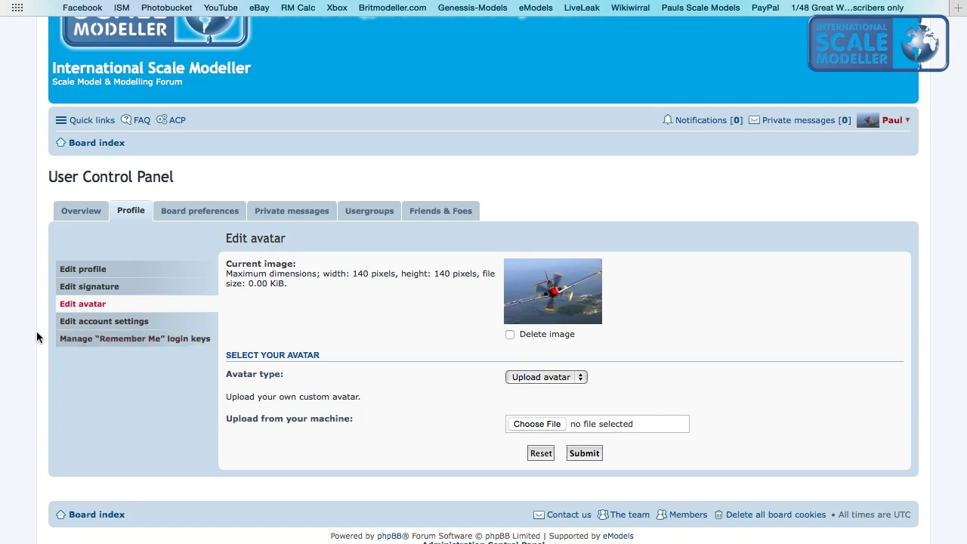
Open the signature editor from the Profile menu and edit the signature text.
left_click(92, 287)
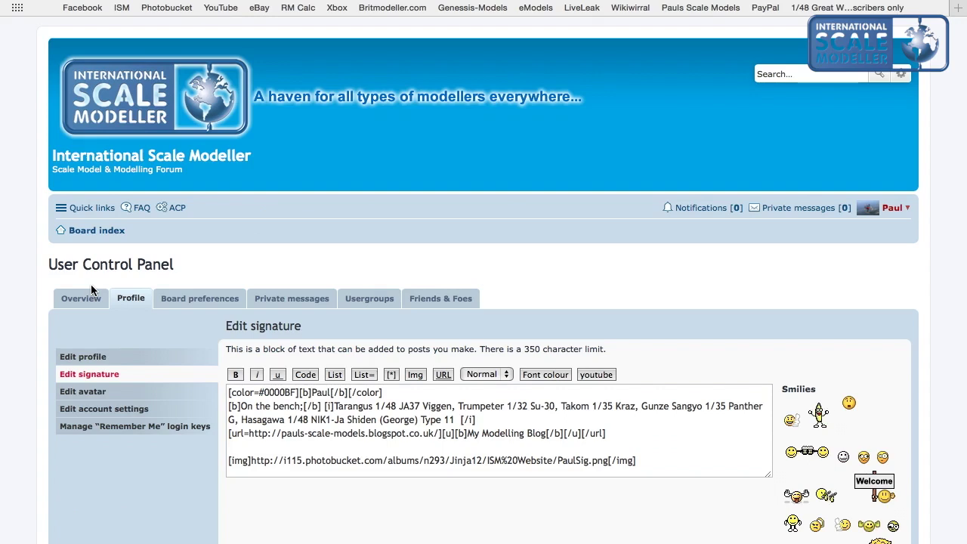
scroll(89, 393, "down", 4)
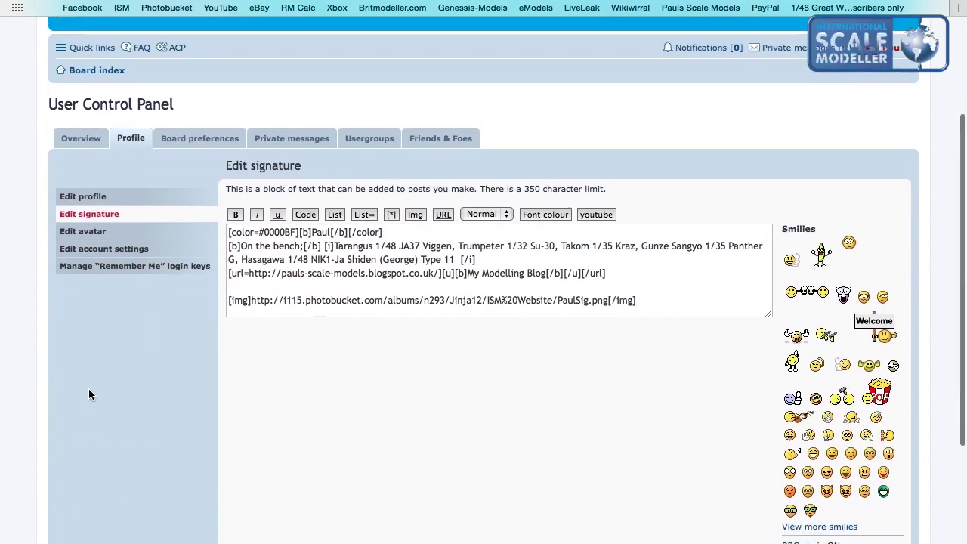
left_click(293, 259)
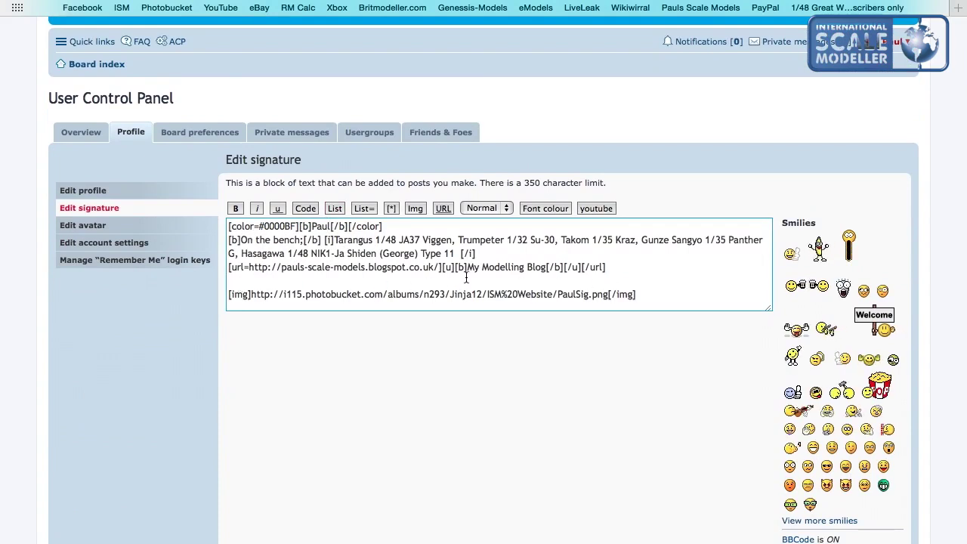
left_click(222, 296)
left_click(226, 296)
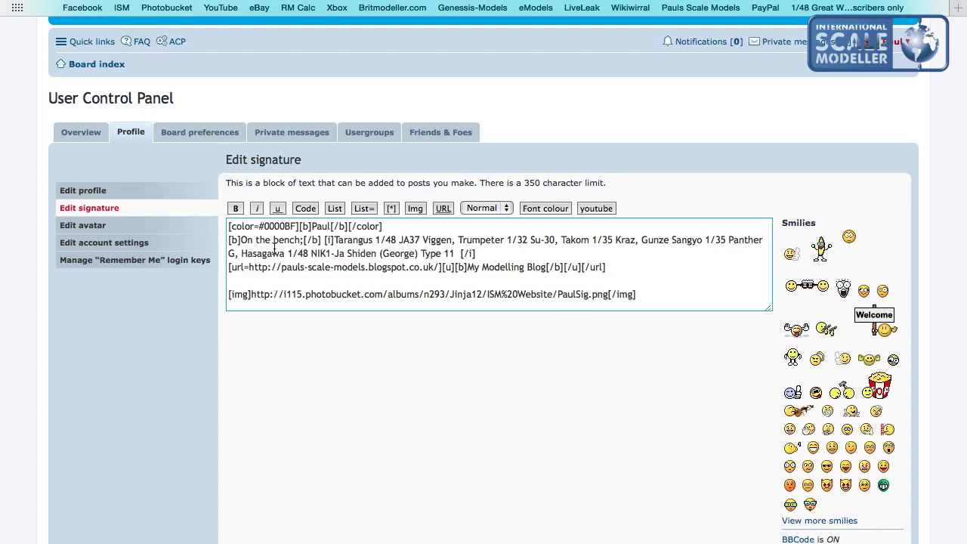
left_click(335, 398)
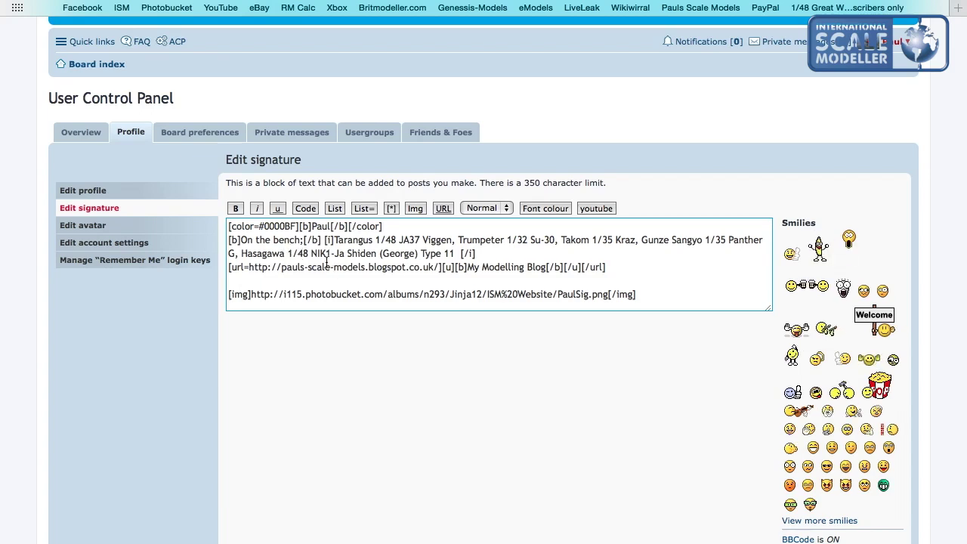
Preview the signature, showing the On the bench kit list, blog link and banner.
scroll(382, 345, "down", 5)
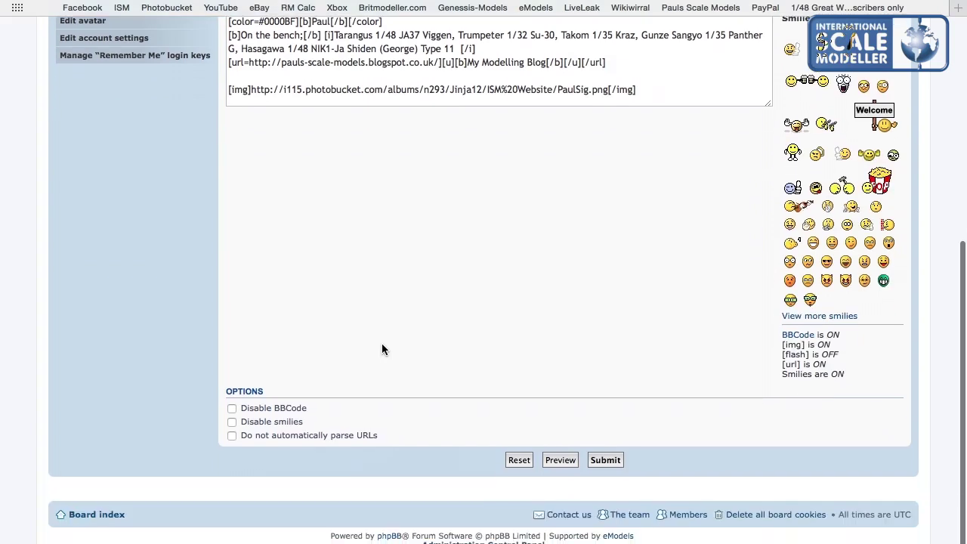
left_click(559, 462)
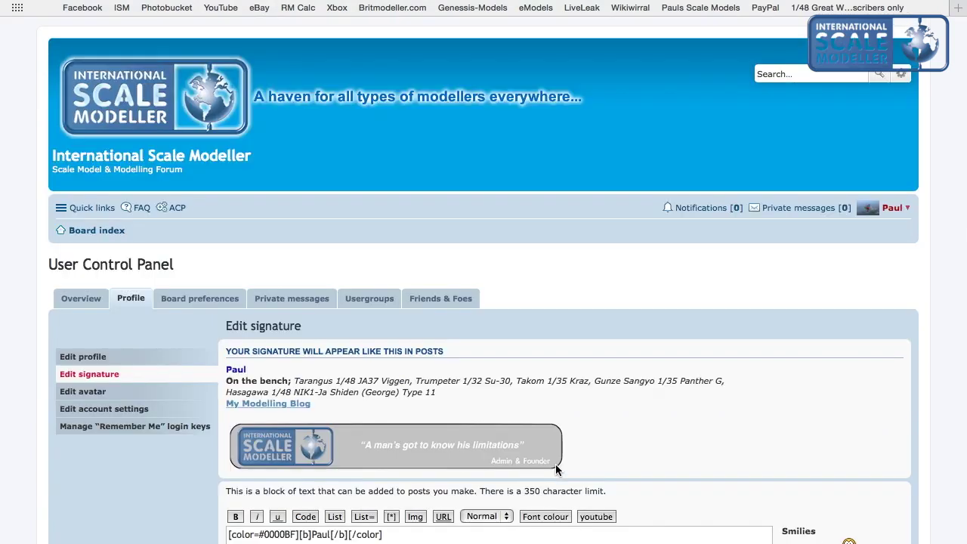
scroll(403, 431, "down", 4)
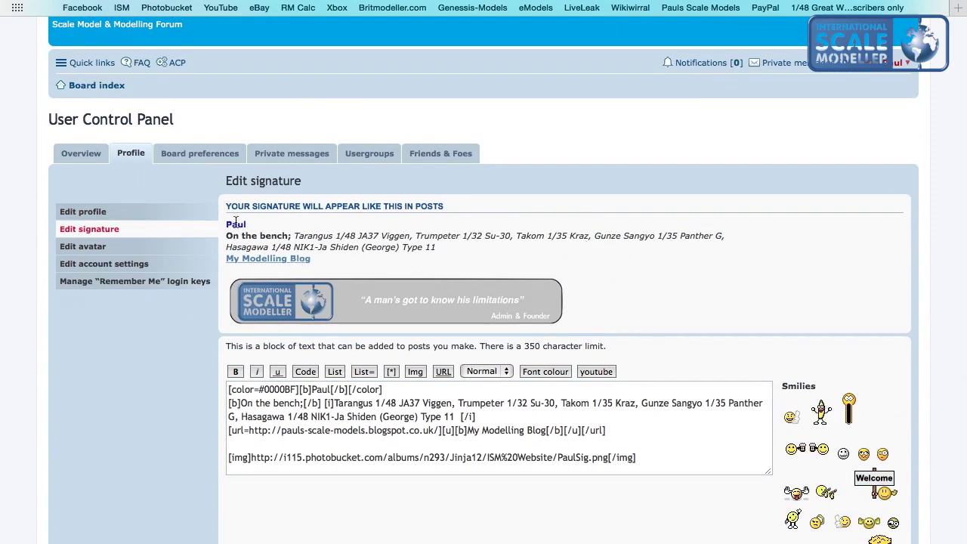
scroll(147, 316, "down", 10)
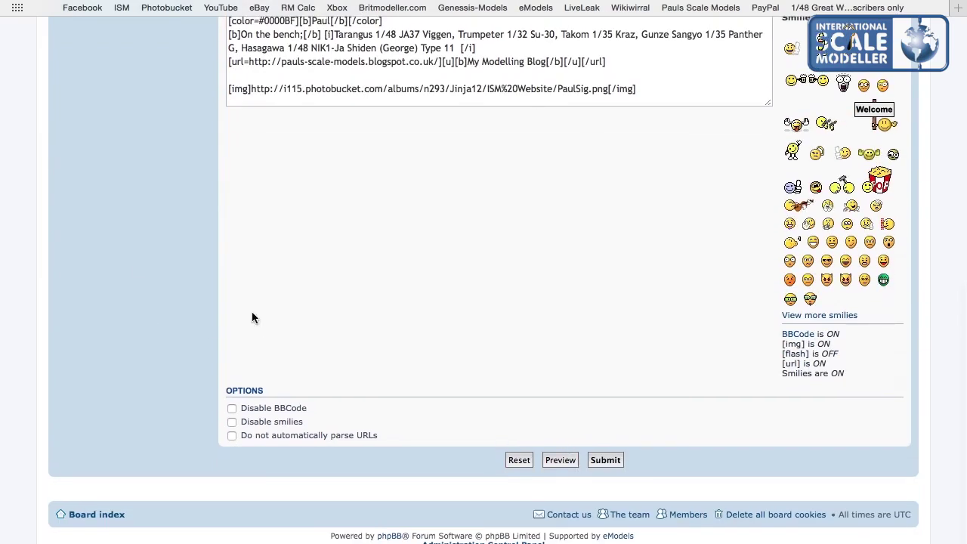
scroll(252, 312, "up", 8)
scroll(139, 265, "up", 6)
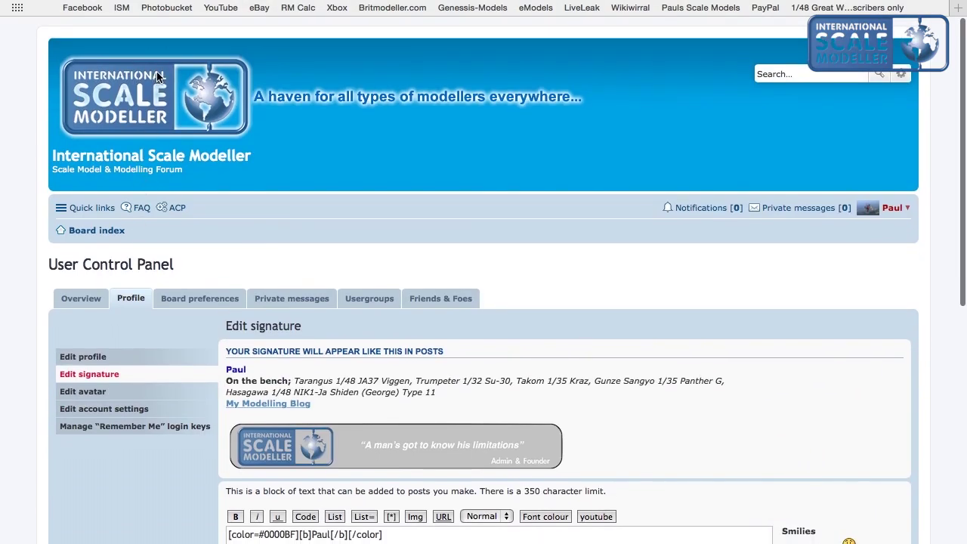
From the board index, list New posts and open the Hobbyboss F/A 18 A thread.
left_click(158, 78)
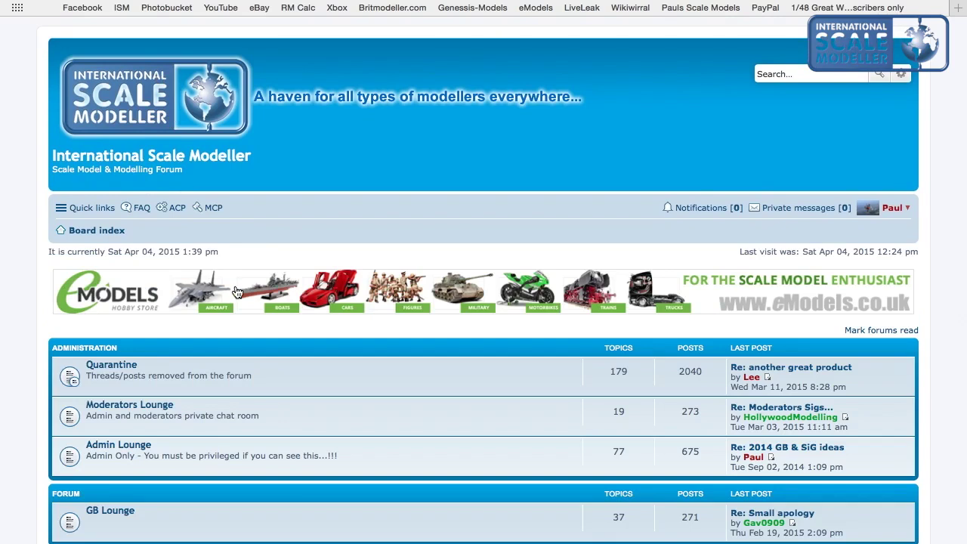
left_click(89, 210)
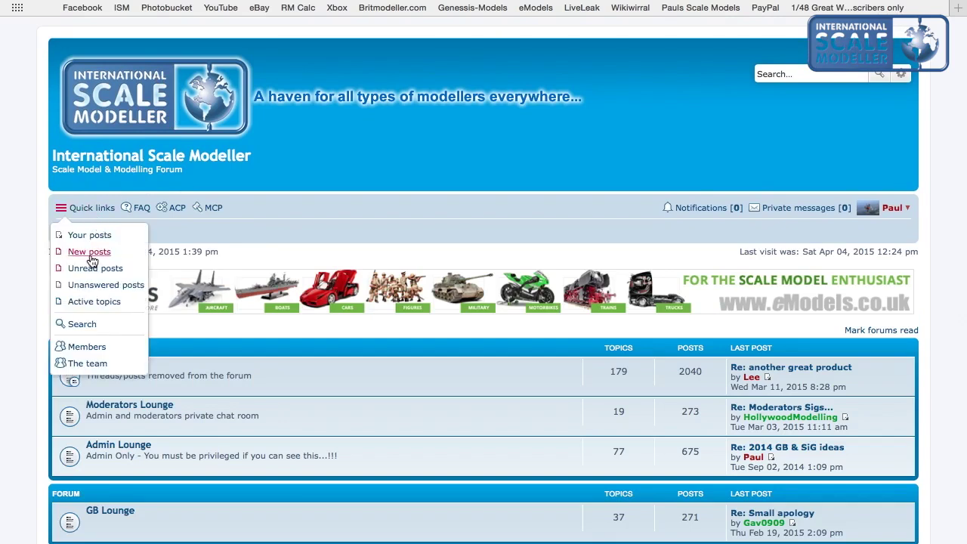
left_click(89, 254)
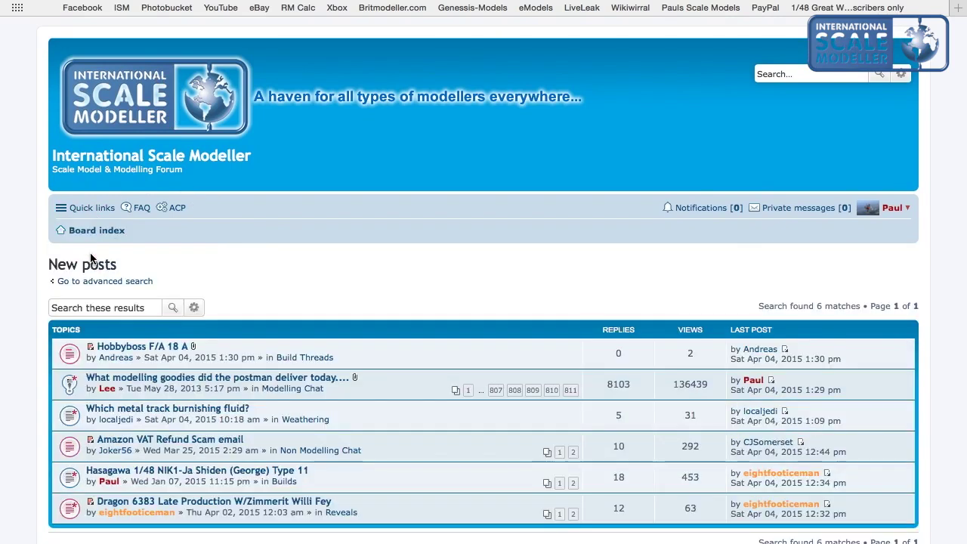
left_click(116, 348)
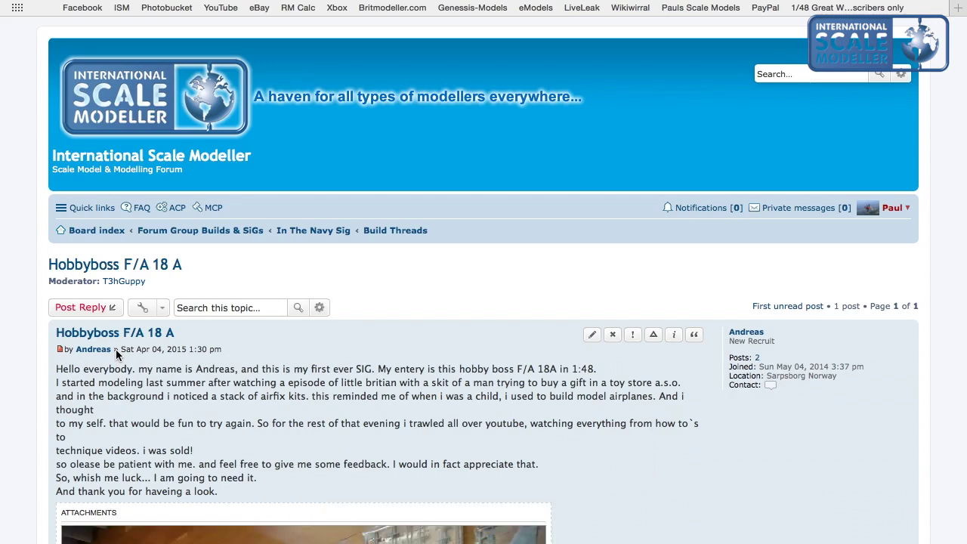
scroll(115, 351, "down", 5)
scroll(116, 355, "down", 10)
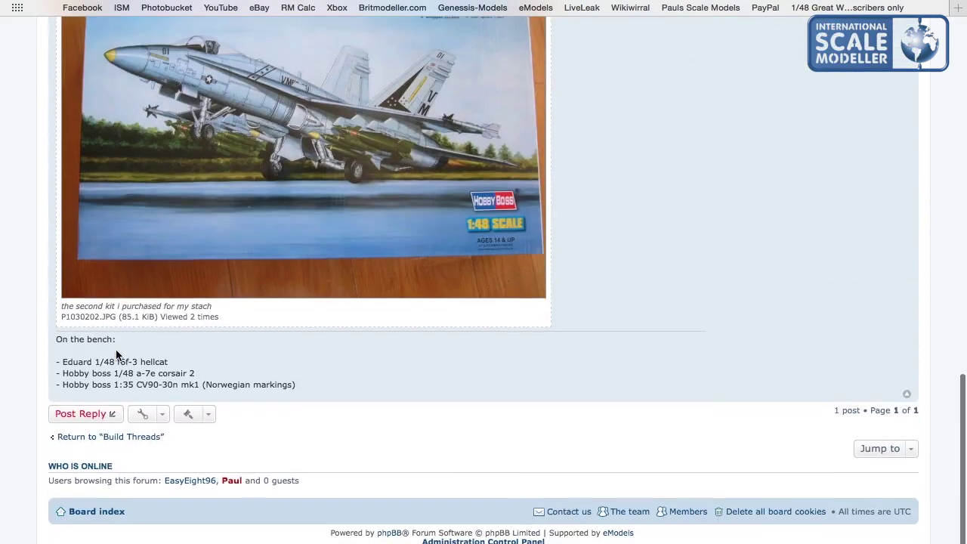
Write a reply praising the kit and add a cheers smiley at the end.
left_click(106, 414)
left_click(104, 413)
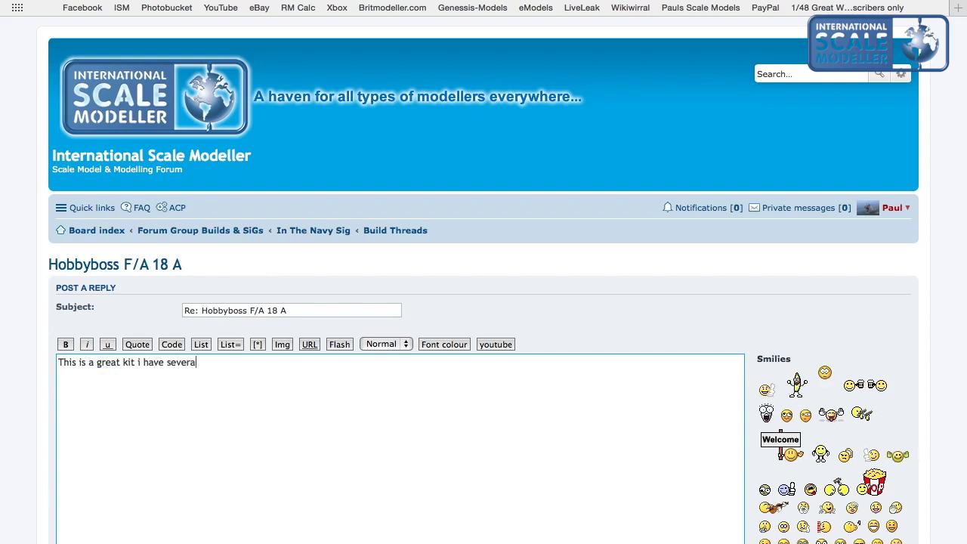
type("hs")
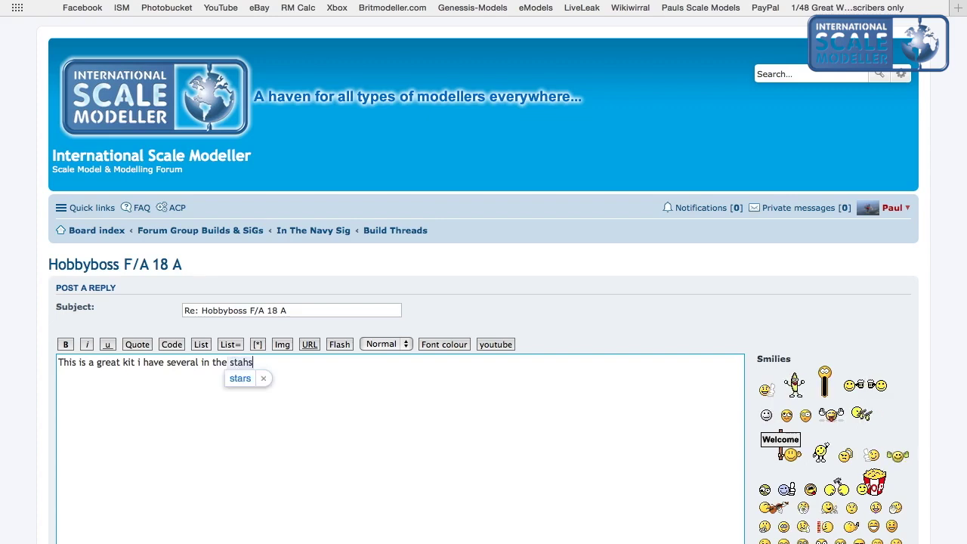
key("BackSpace")
key("BackSpace")
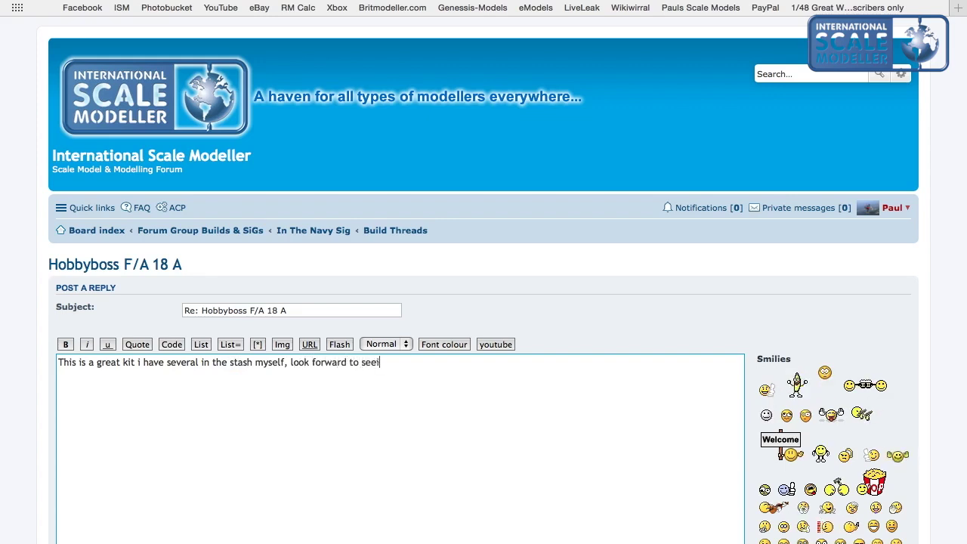
type("ld it")
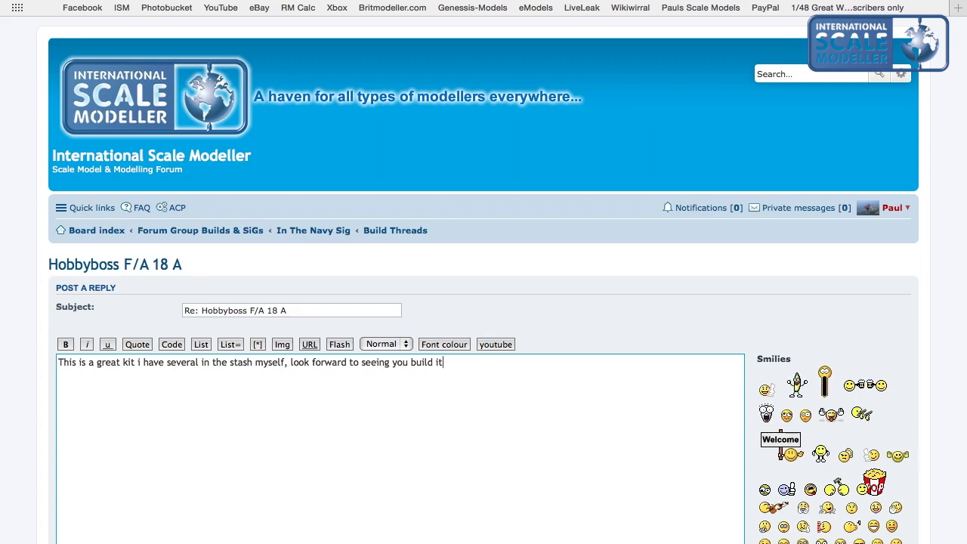
scroll(483, 302, "down", 3)
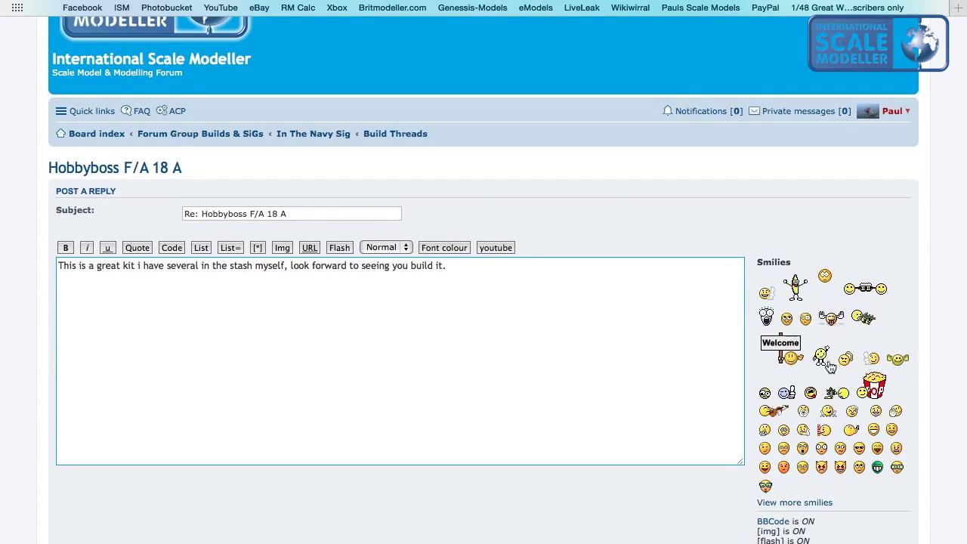
left_click(867, 289)
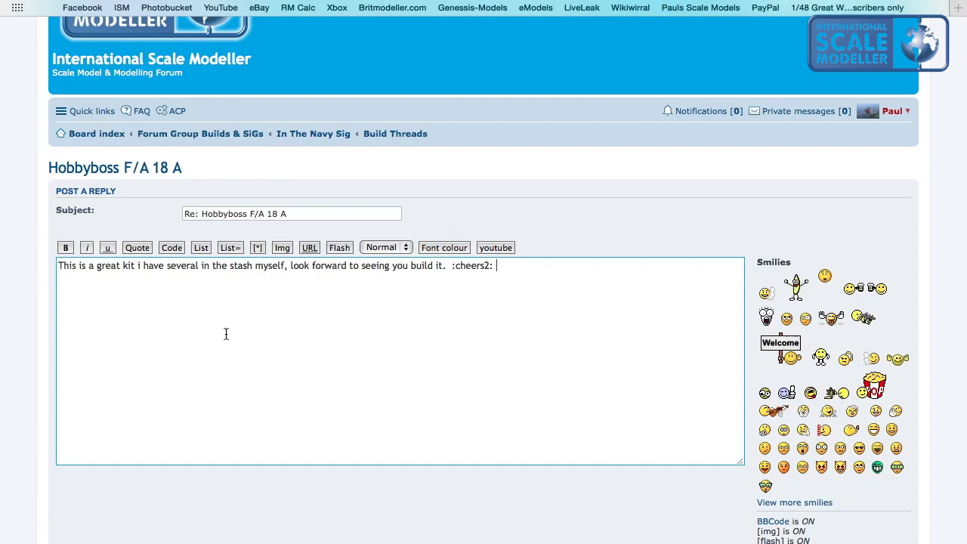
Preview the reply, then submit it to the Hobbyboss F/A 18 A thread.
scroll(225, 333, "down", 5)
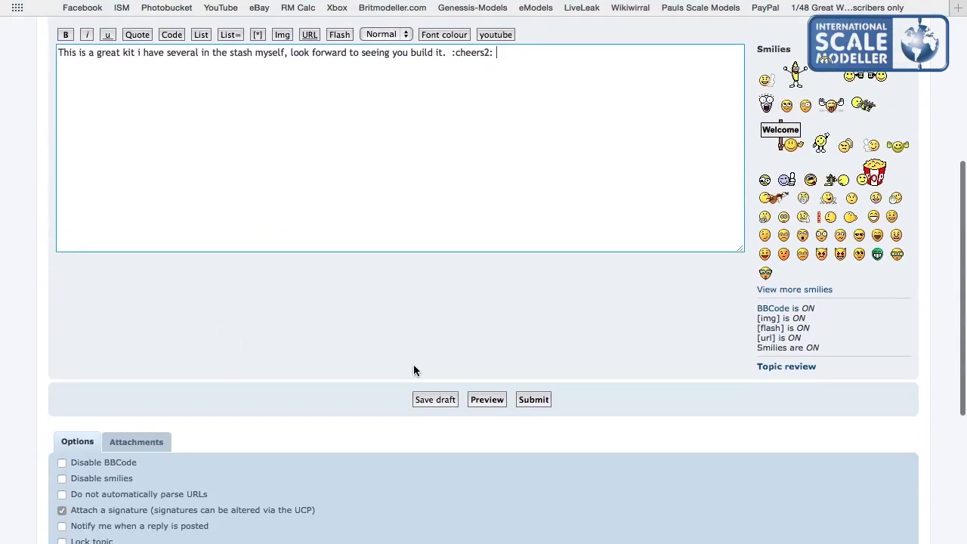
left_click(485, 400)
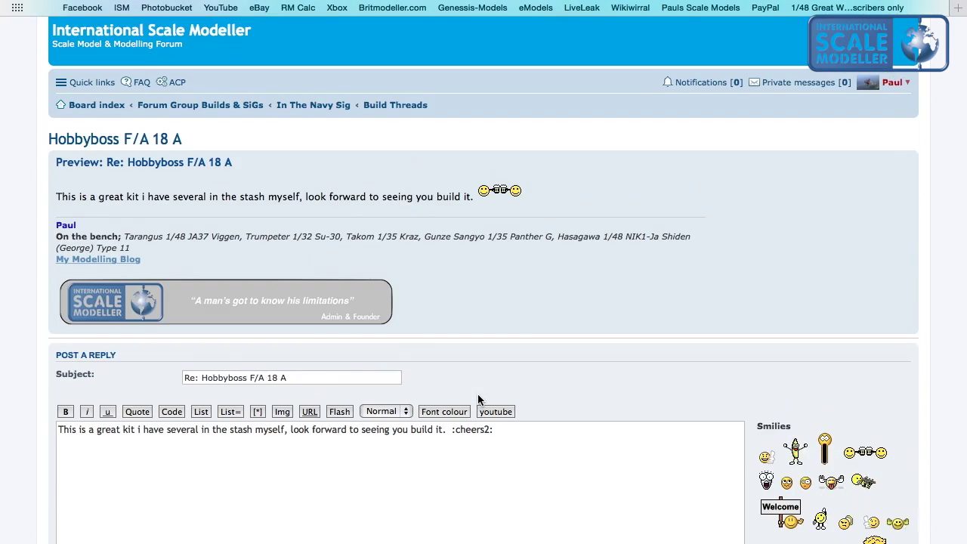
scroll(477, 393, "down", 7)
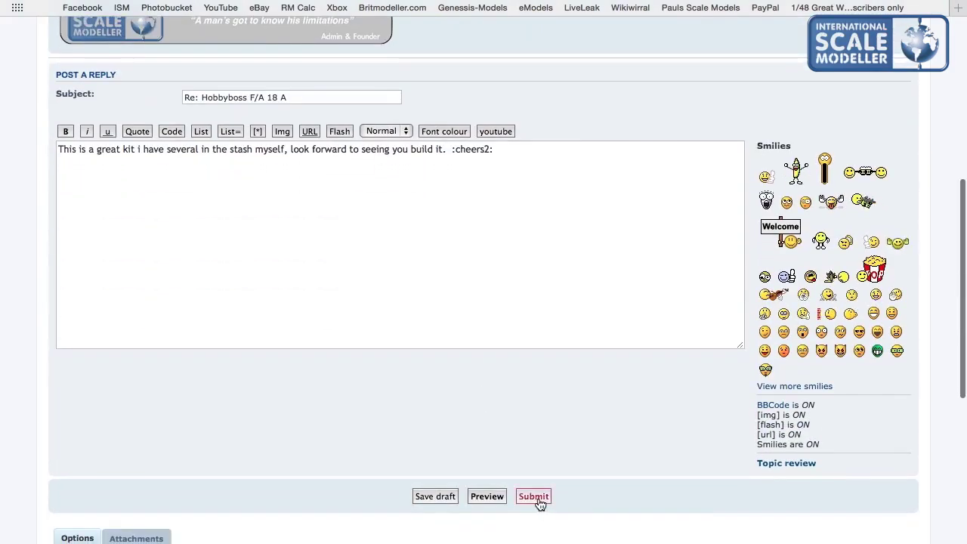
left_click(537, 497)
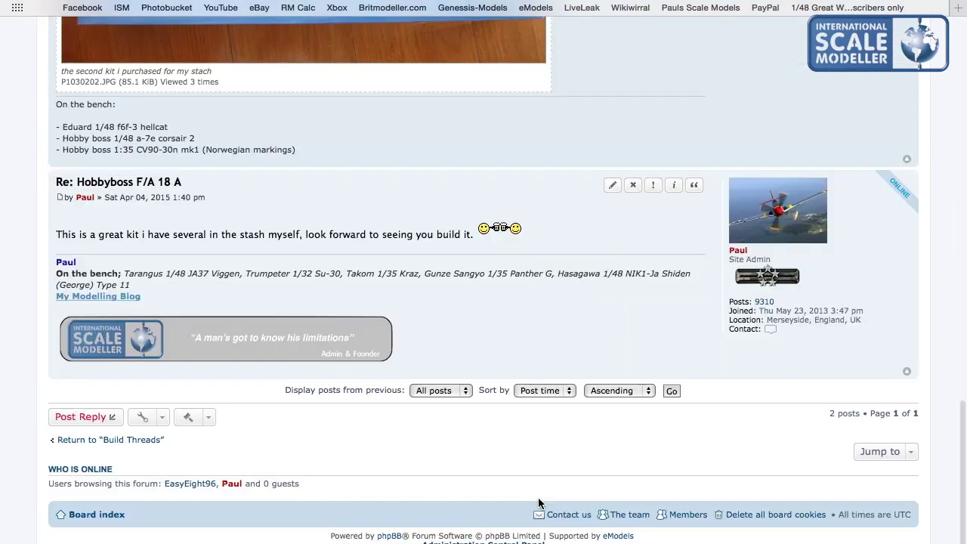
Check the New posts list from Quick links.
scroll(538, 497, "up", 5)
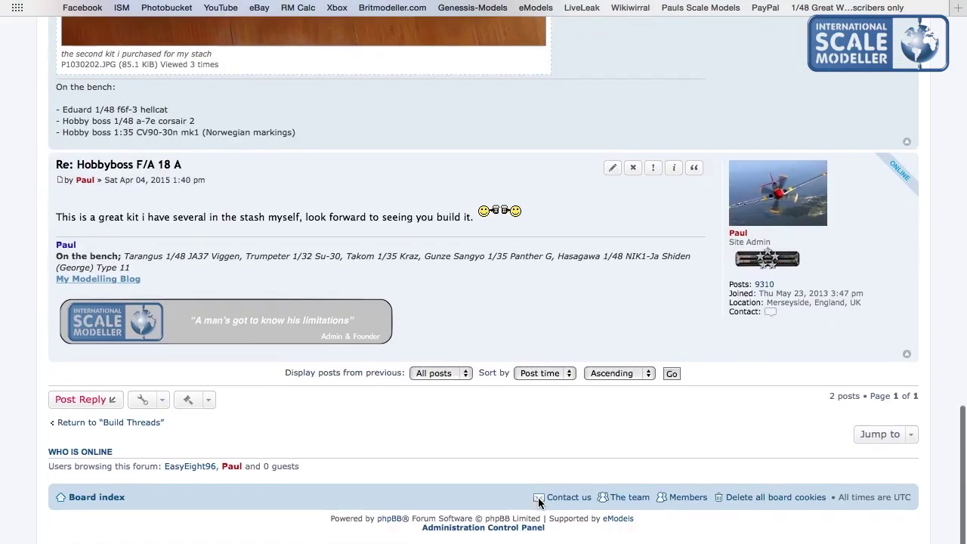
scroll(537, 497, "up", 3)
scroll(538, 497, "up", 10)
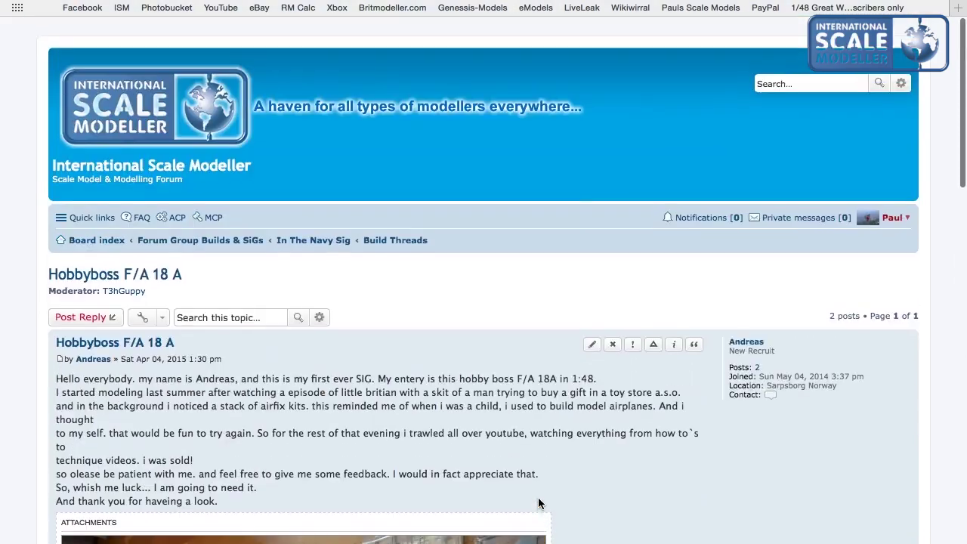
left_click(89, 214)
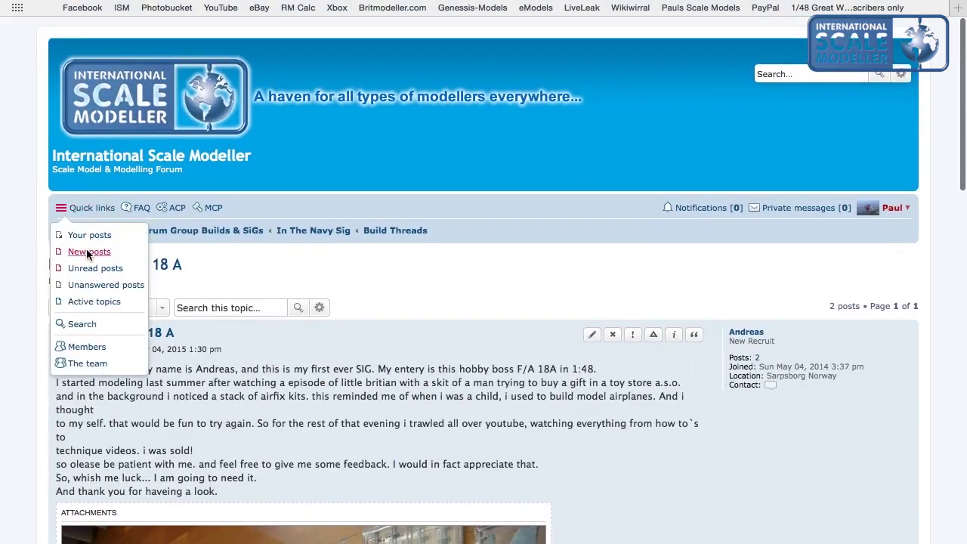
left_click(87, 253)
scroll(112, 345, "down", 3)
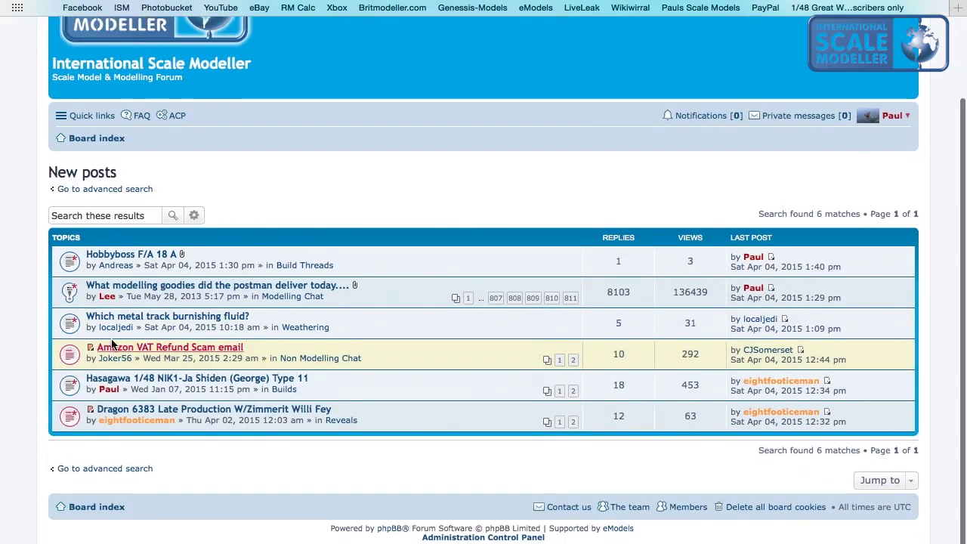
scroll(113, 189, "up", 3)
Return to the board index and look down to Traders Section, Who Is Online and statistics.
left_click(119, 68)
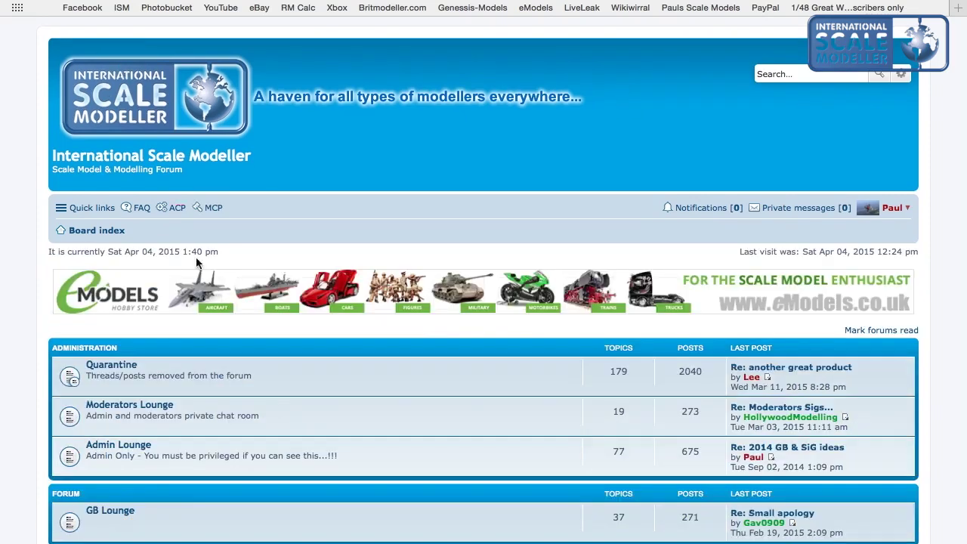
scroll(198, 272, "down", 10)
scroll(199, 281, "down", 12)
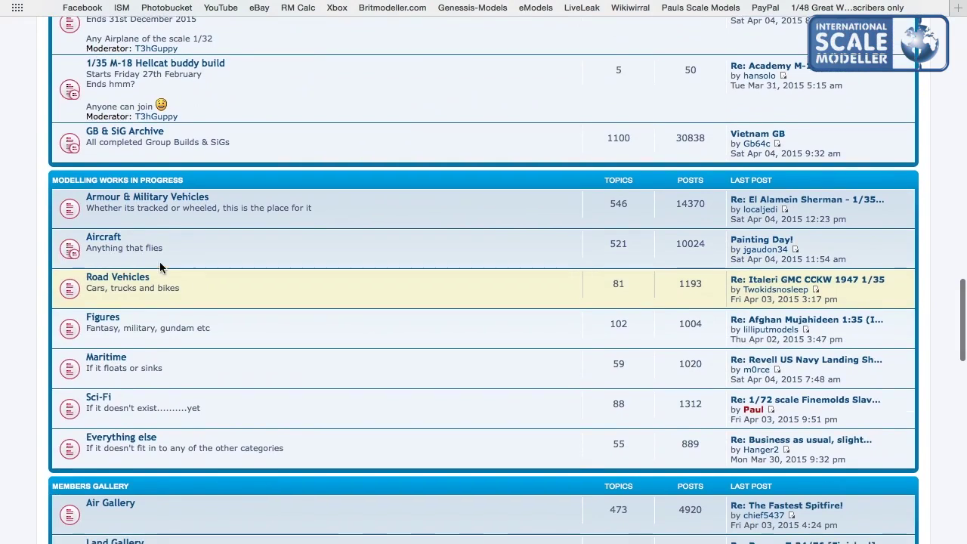
scroll(126, 243, "down", 7)
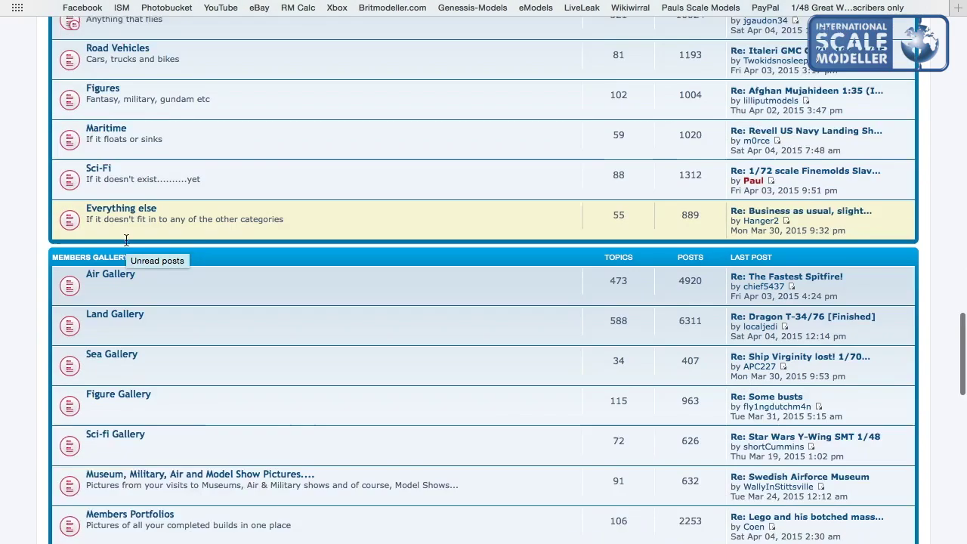
scroll(140, 409, "down", 4)
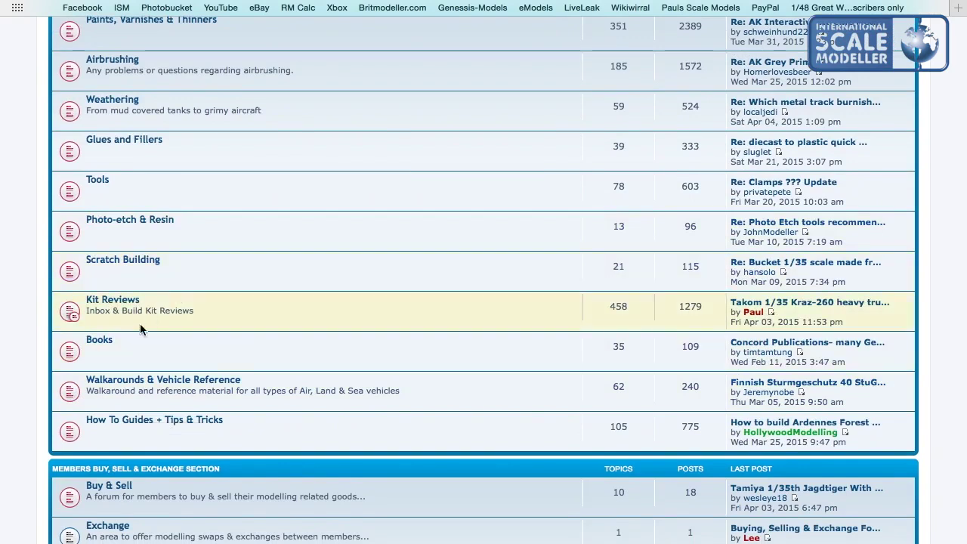
scroll(107, 343, "down", 10)
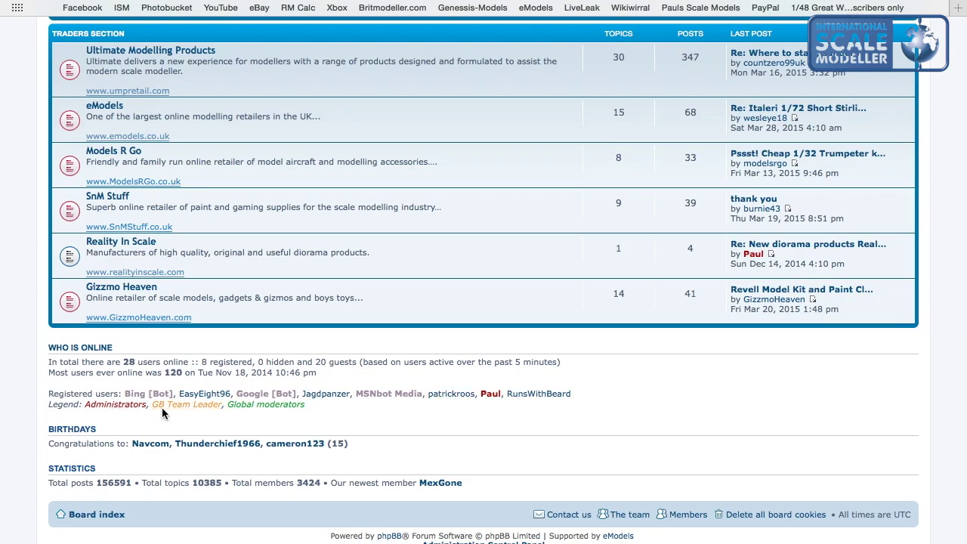
left_click(90, 349)
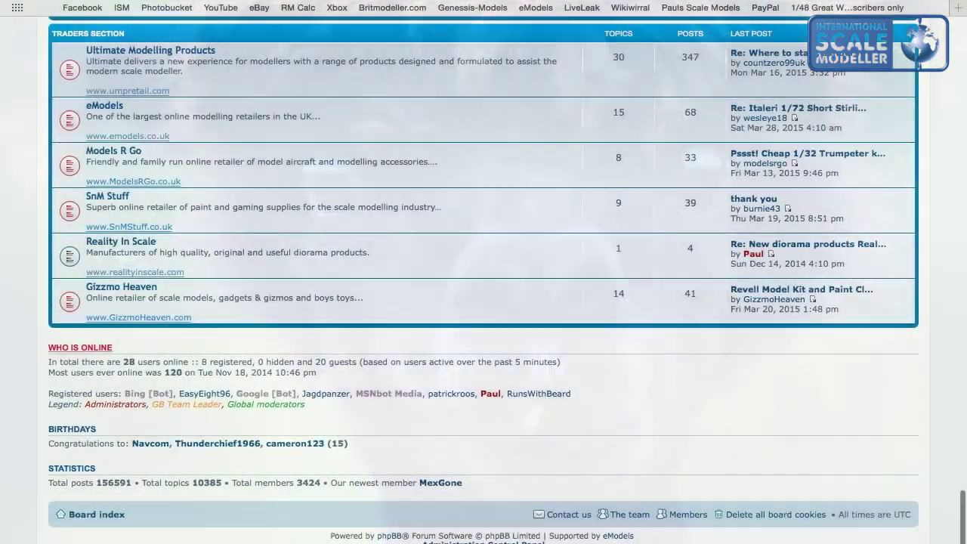
scroll(32, 241, "down", 1)
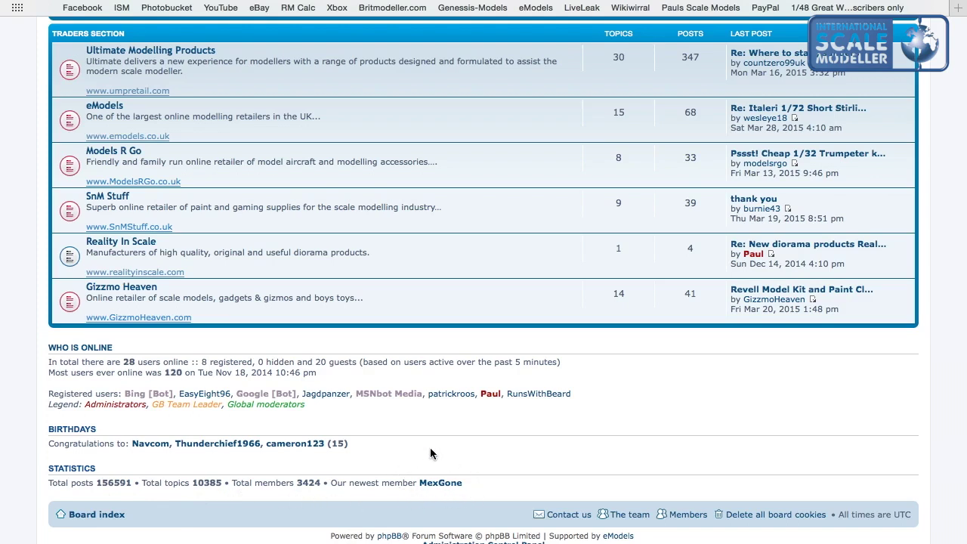
Open the Forum How To's topic in the Site Guidelines forum.
scroll(430, 453, "up", 20)
scroll(430, 453, "down", 7)
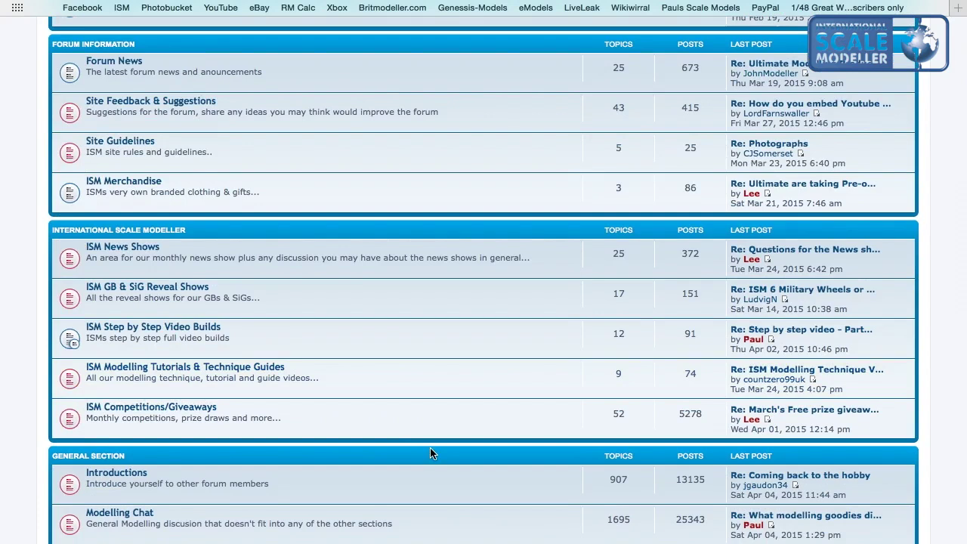
left_click(136, 149)
scroll(126, 238, "down", 3)
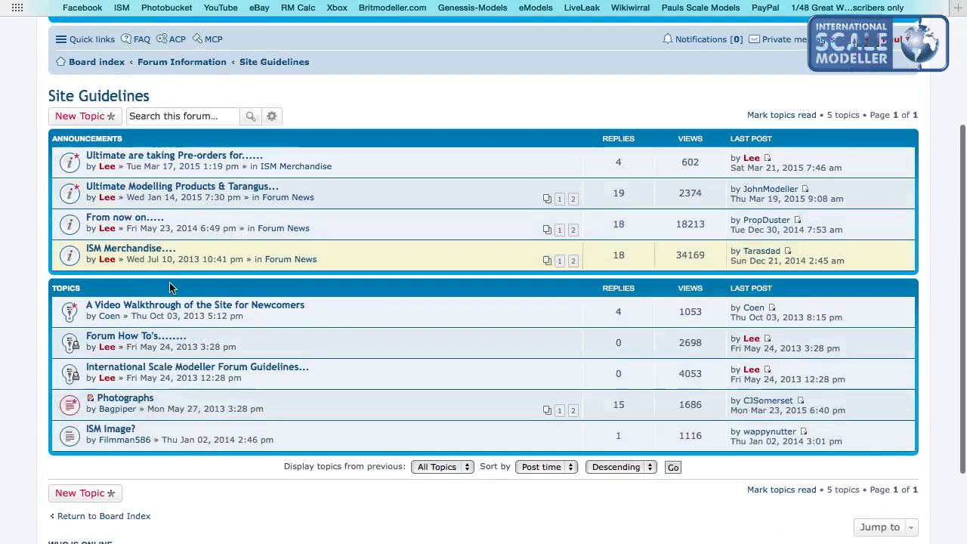
left_click(125, 234)
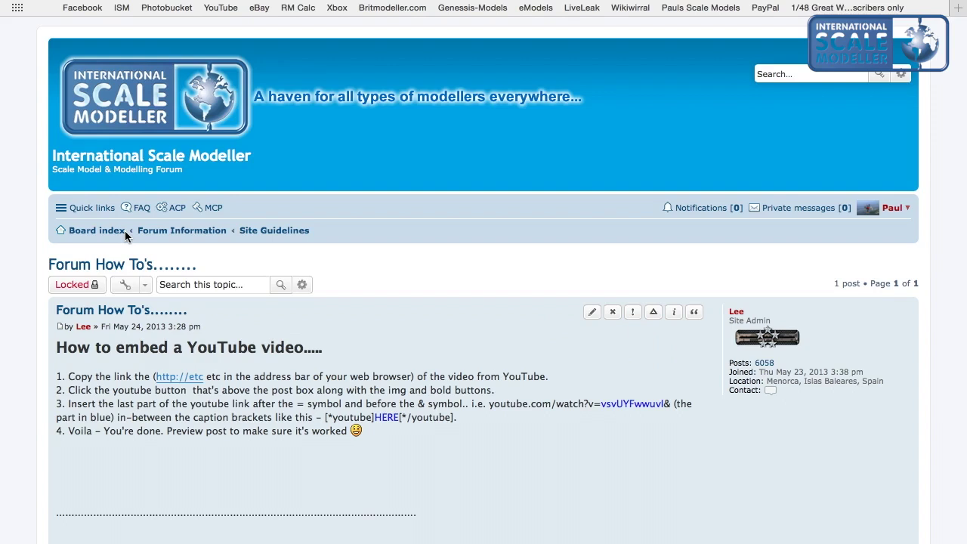
Read through the Forum How To's guide.
scroll(125, 232, "down", 4)
scroll(124, 236, "down", 15)
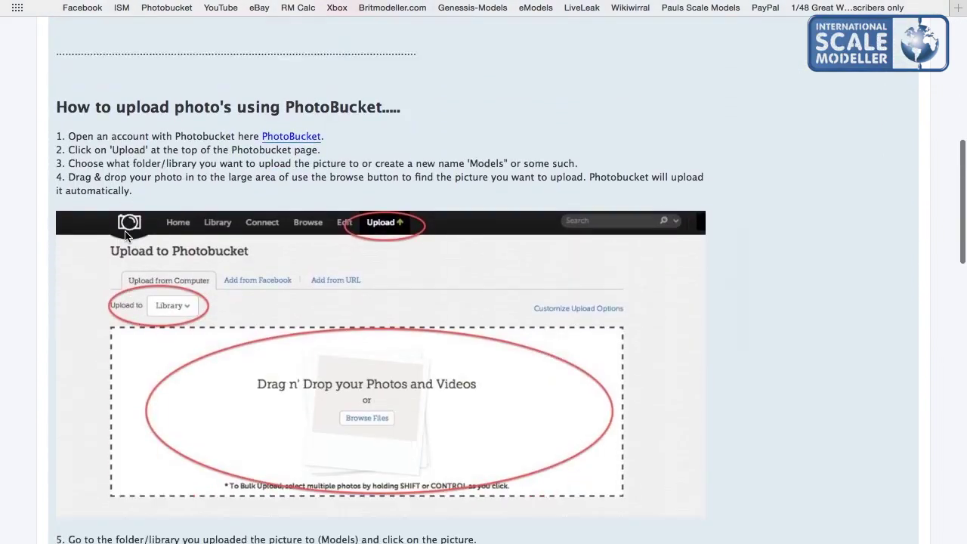
scroll(124, 230, "up", 10)
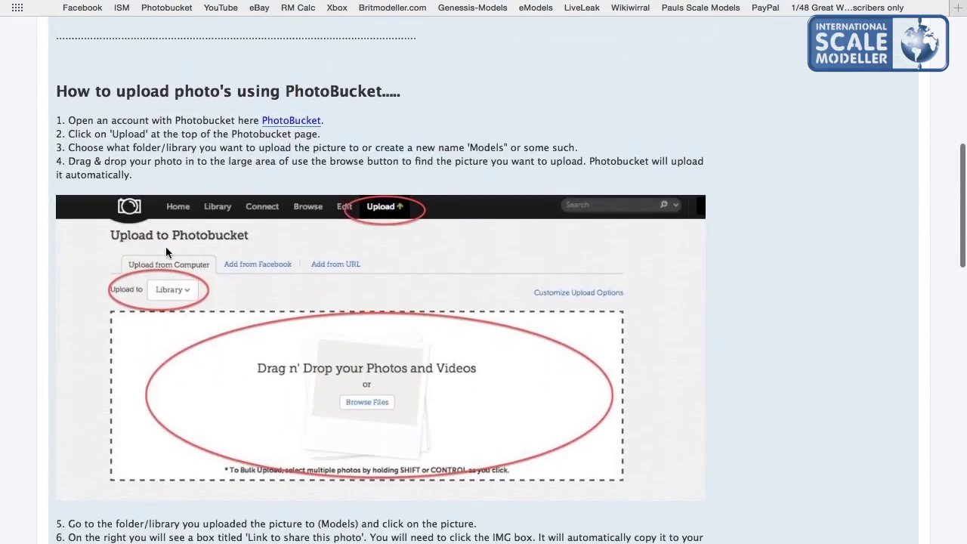
scroll(175, 259, "down", 15)
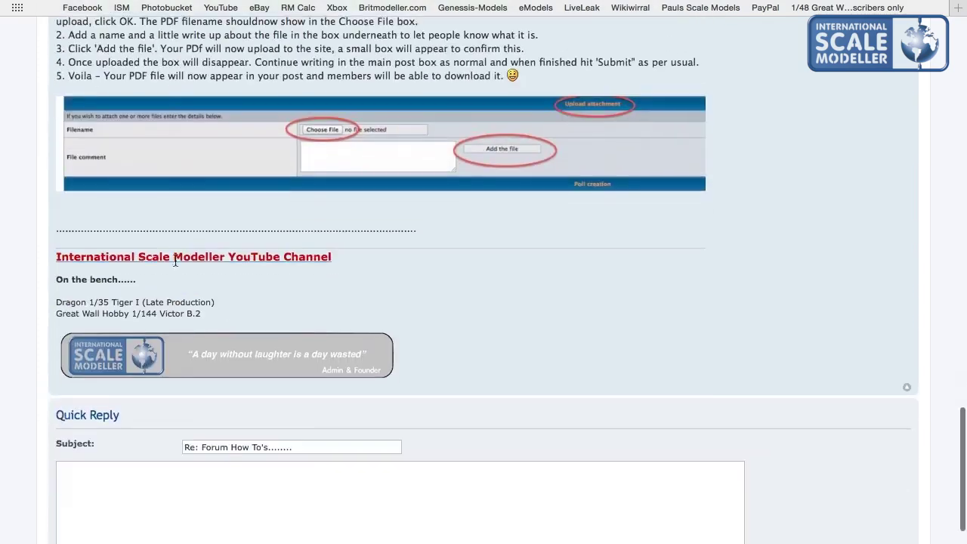
scroll(191, 217, "up", 15)
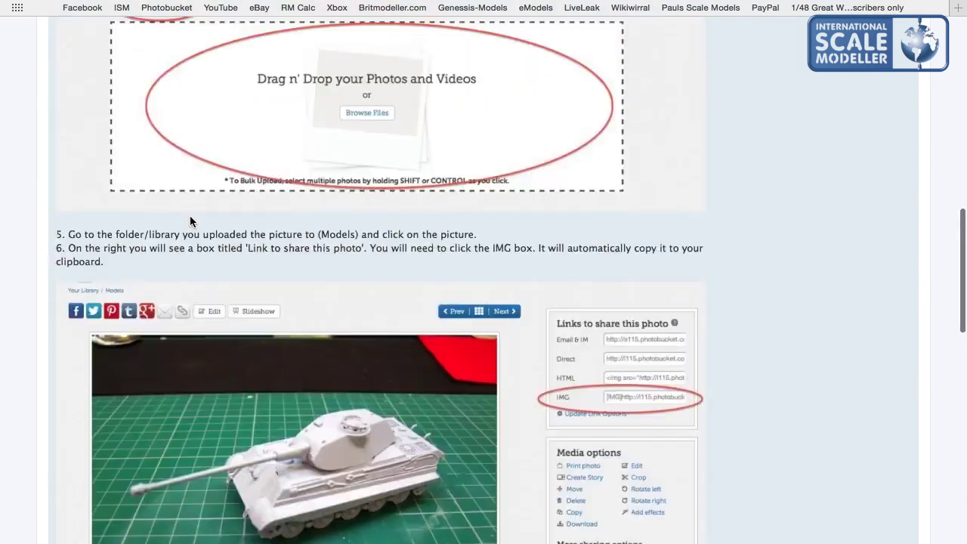
scroll(191, 217, "down", 15)
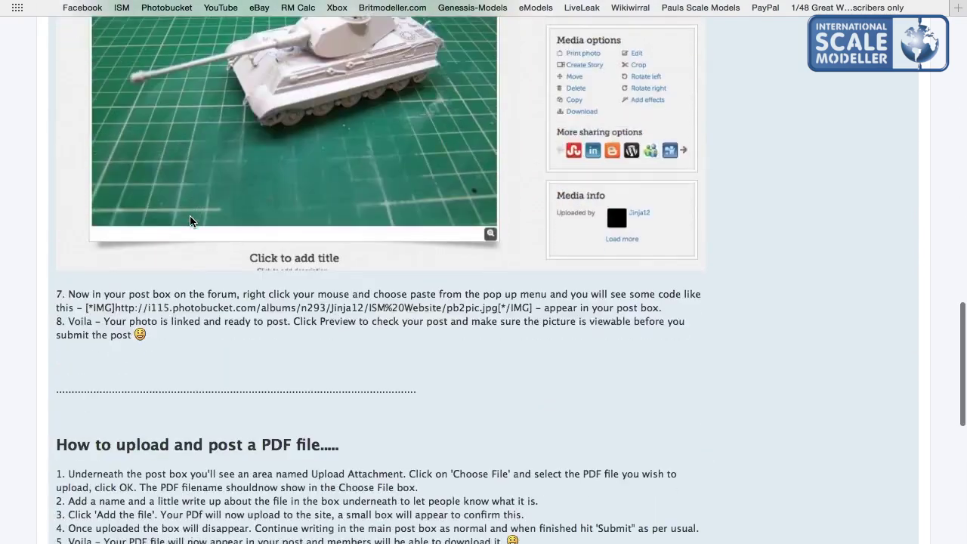
scroll(190, 216, "up", 17)
scroll(190, 217, "up", 5)
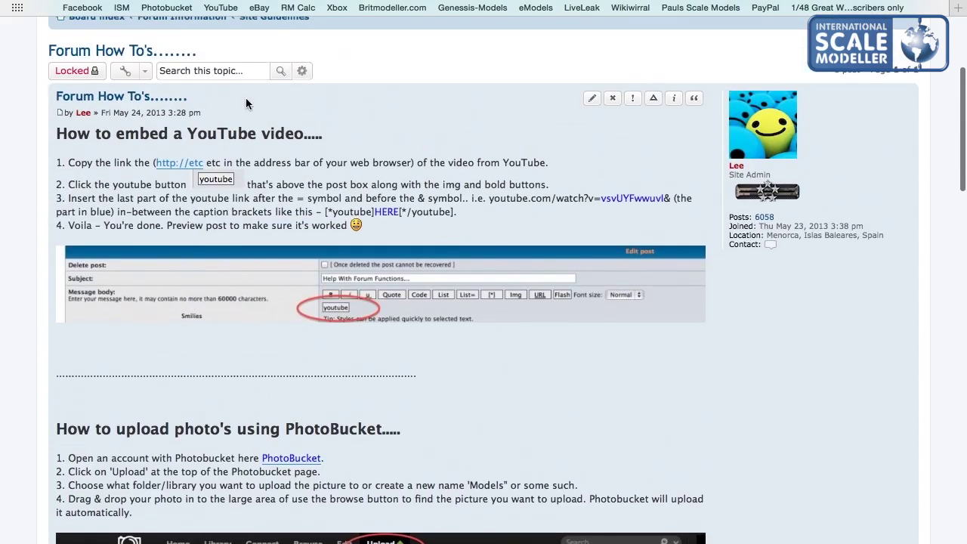
scroll(216, 210, "up", 6)
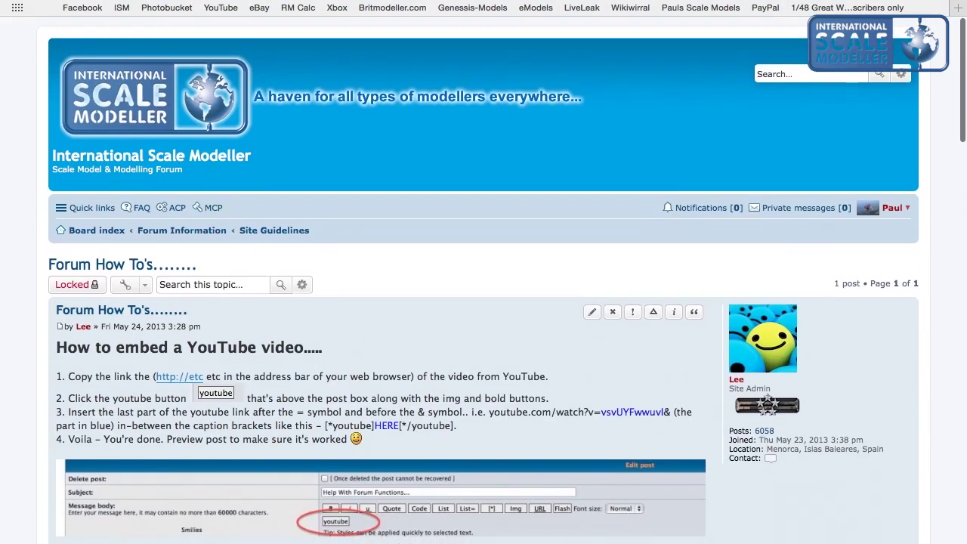
Go back to the Site Guidelines topic list with Cmd+[ and open the account menu.
key("super+bracketleft")
scroll(209, 201, "up", 5)
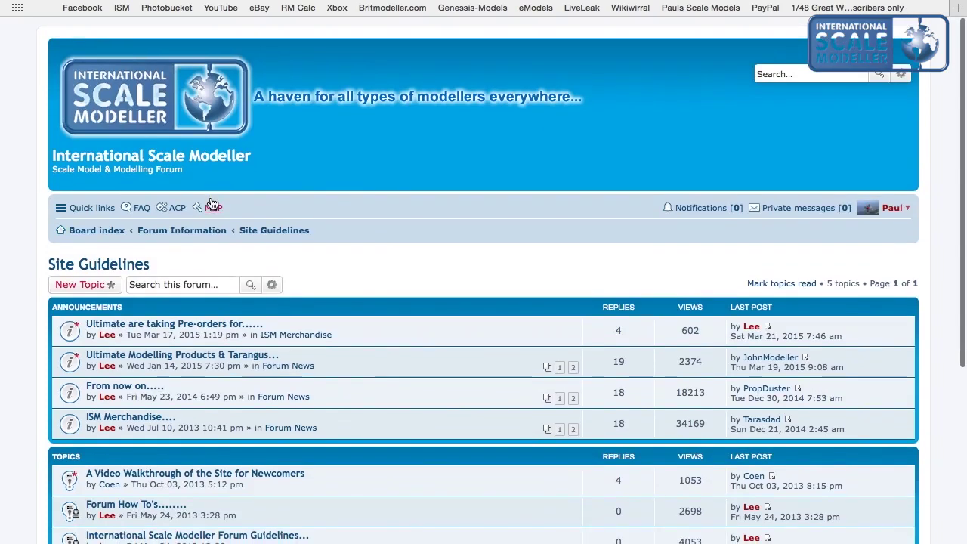
left_click(904, 209)
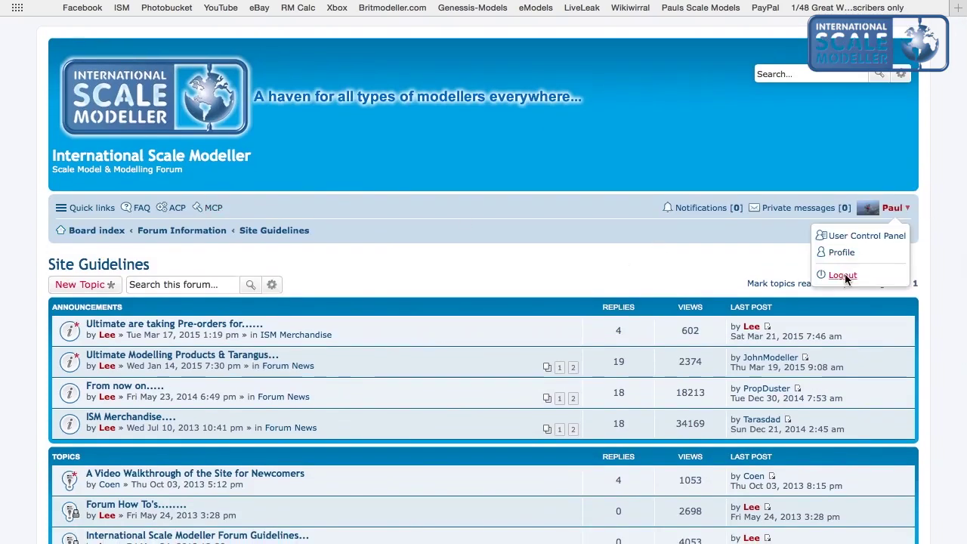
Log out, then start a new registration and accept the forum terms.
left_click(842, 276)
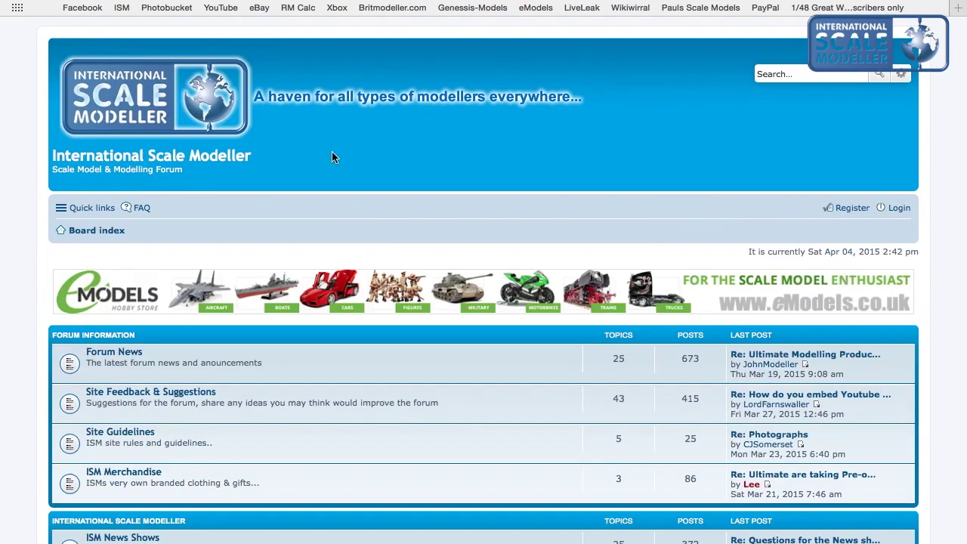
scroll(66, 236, "down", 15)
scroll(66, 234, "up", 15)
left_click(845, 211)
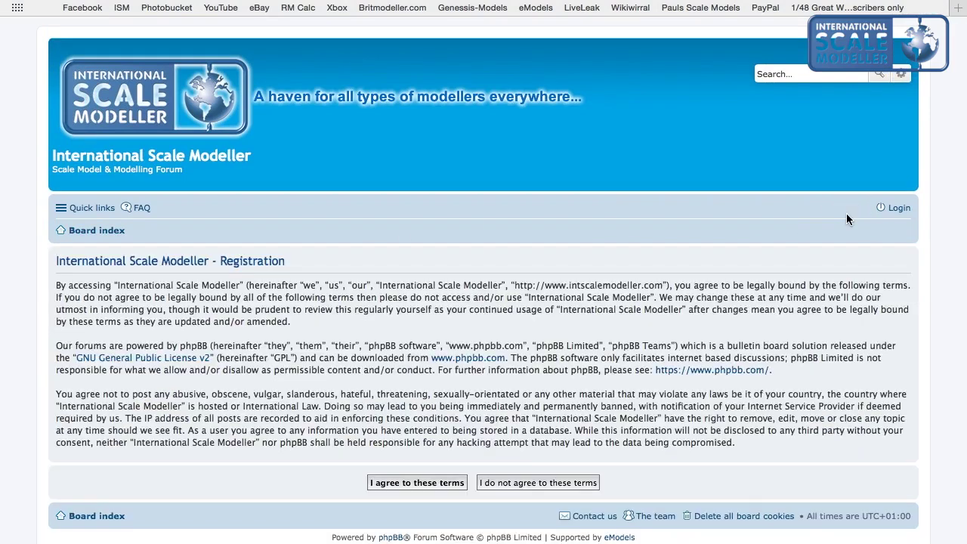
left_click(390, 488)
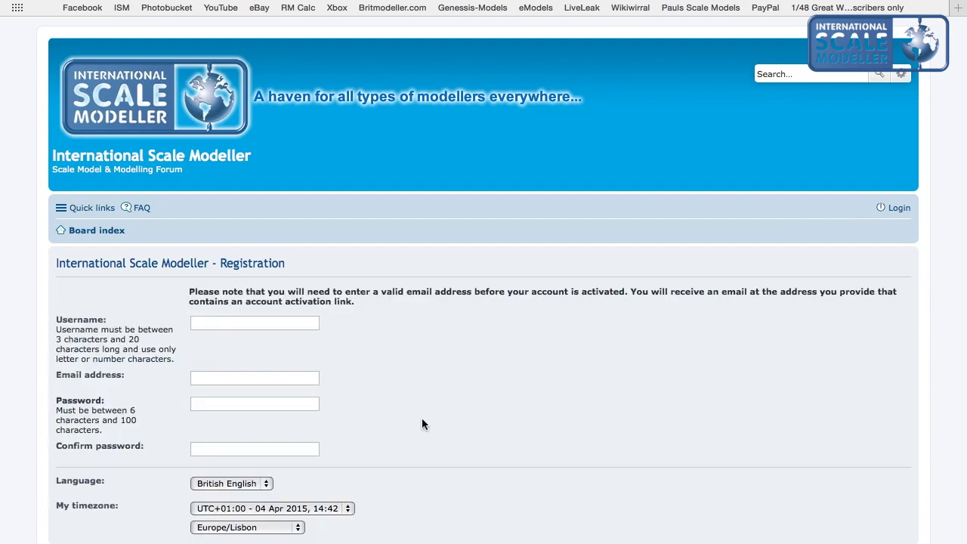
Enter a username, fixing its typo and removing extra spaces.
scroll(421, 418, "down", 3)
left_click(212, 190)
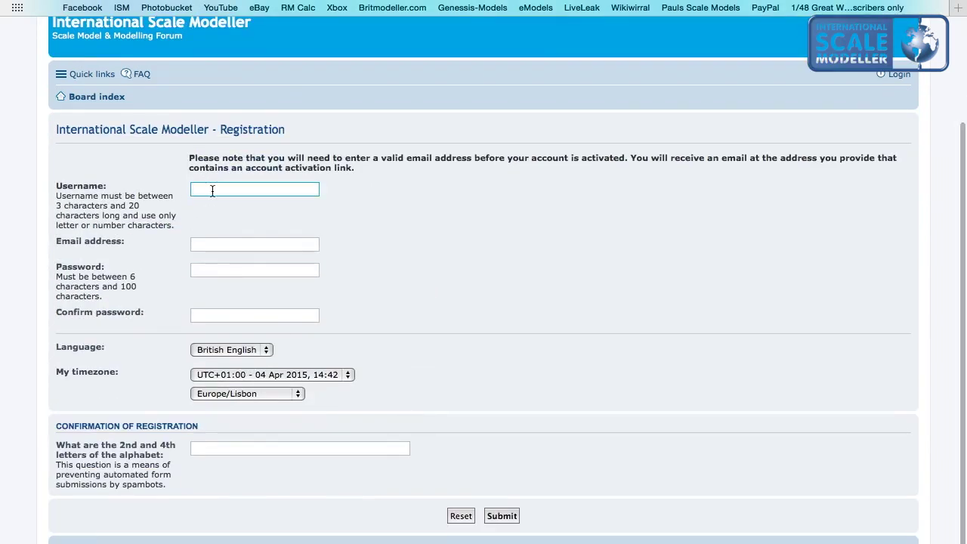
type("Jefss h")
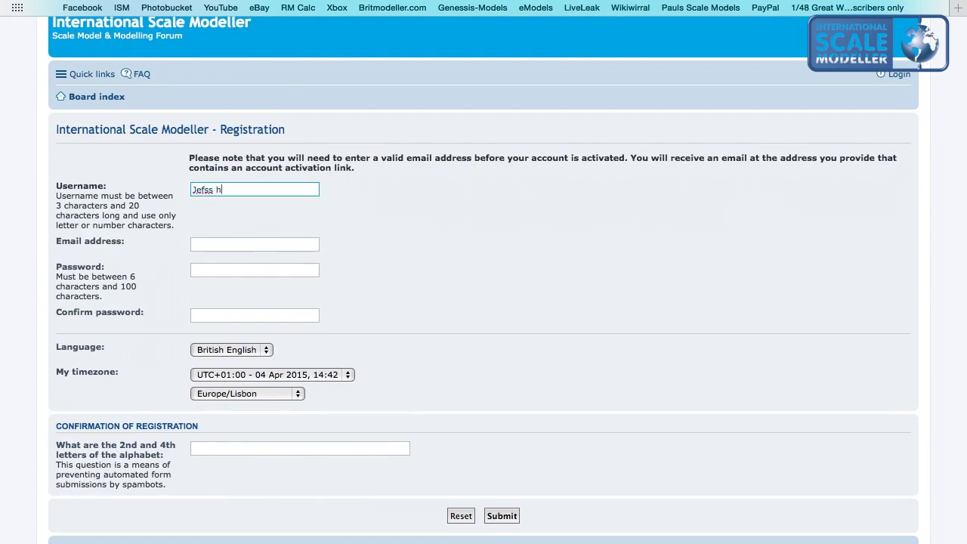
type("ats and cats")
left_click(213, 190)
key("BackSpace")
key("BackSpace")
type("fs")
key("Delete")
left_click(232, 189)
key("BackSpace")
key("BackSpace")
Fill in the e-mail address and move through the password fields.
left_click(212, 244)
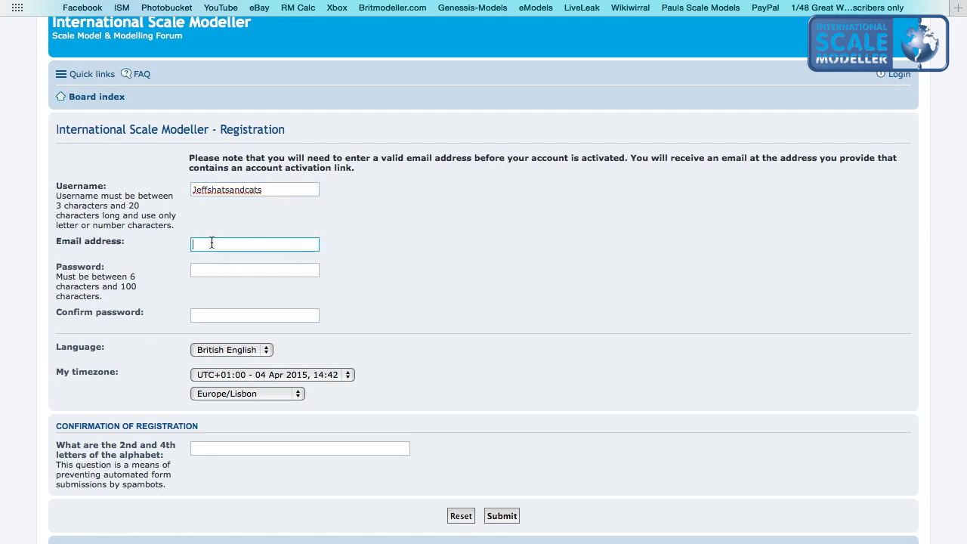
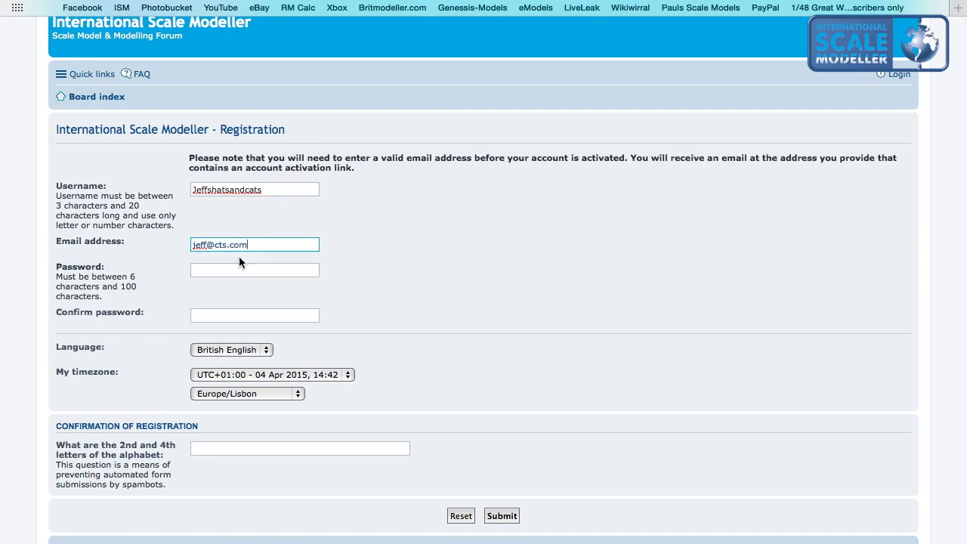
type("a")
left_click(222, 272)
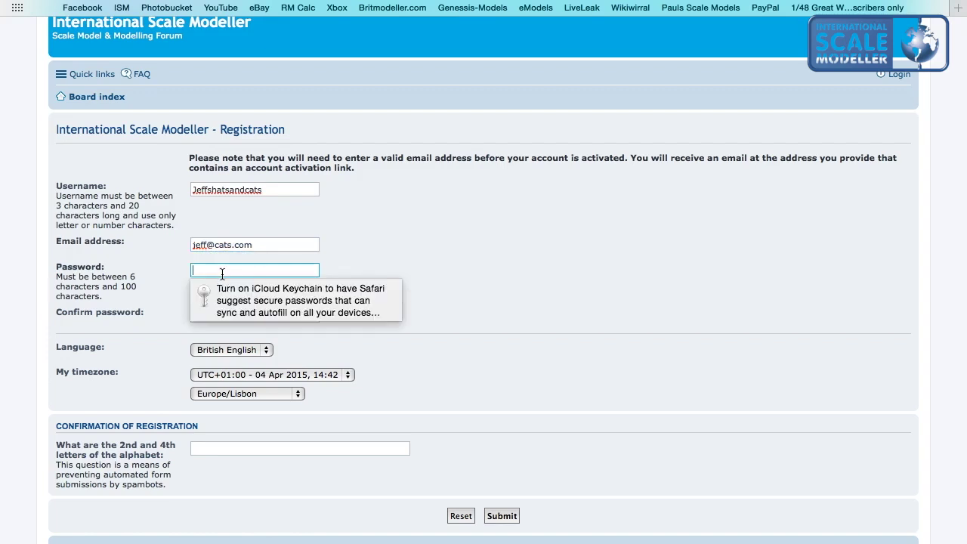
left_click(513, 332)
left_click(220, 322)
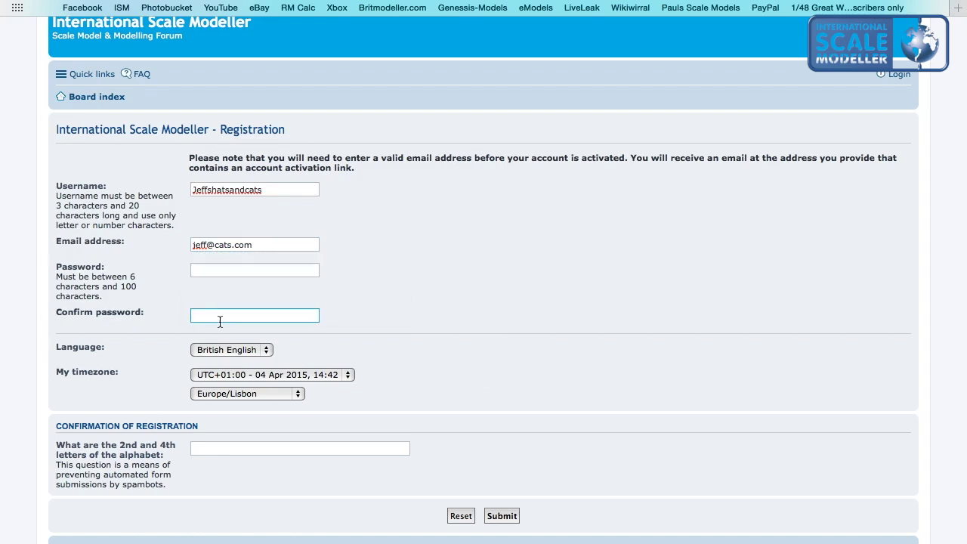
Set the timezone to Europe/London, answer the anti-spam question and submit.
left_click(263, 392)
left_click(265, 407)
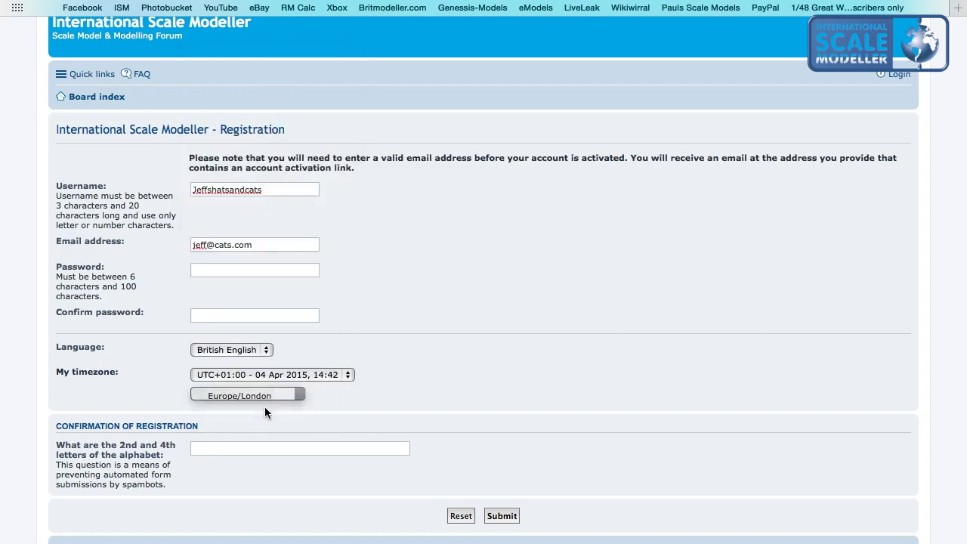
scroll(264, 404, "down", 1)
left_click(197, 423)
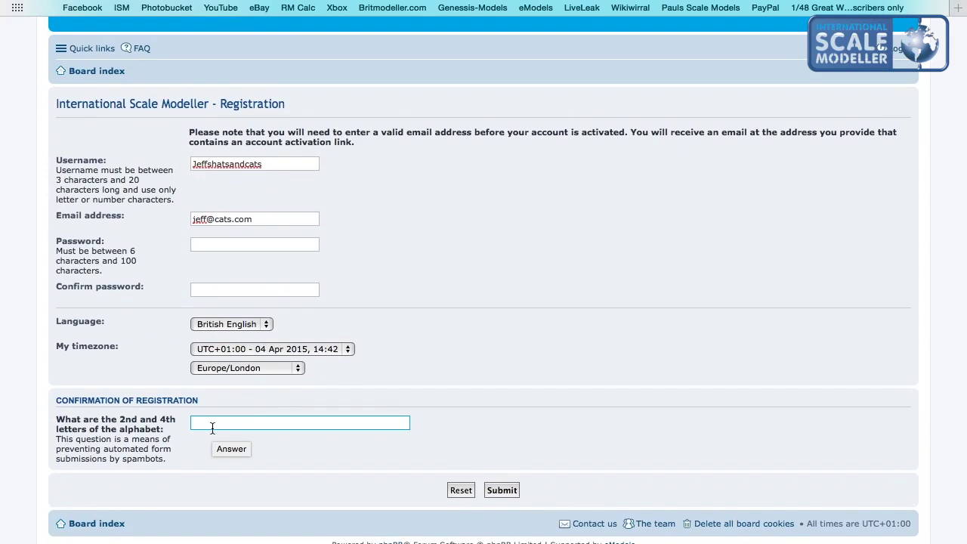
left_click(518, 490)
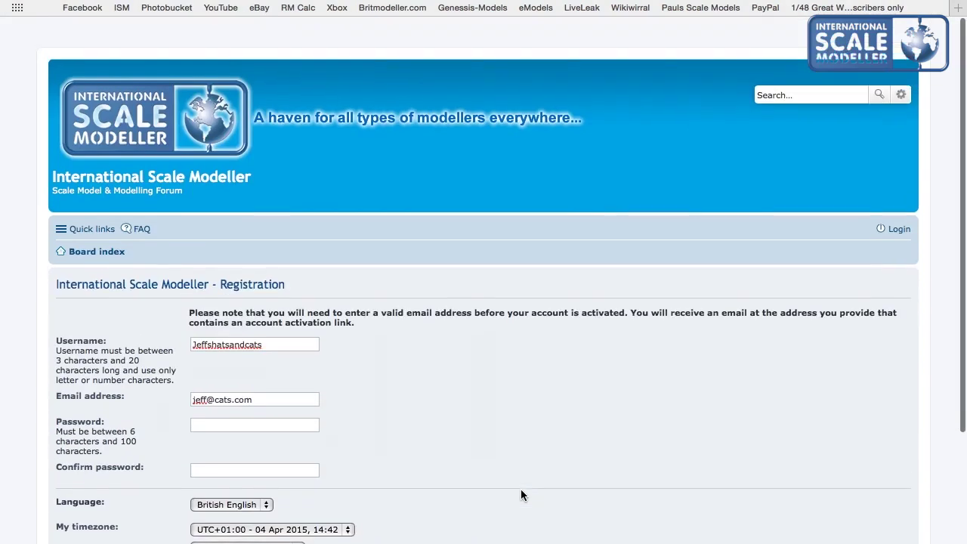
Log in with the autofilled saved credentials and Remember me ticked.
left_click(191, 108)
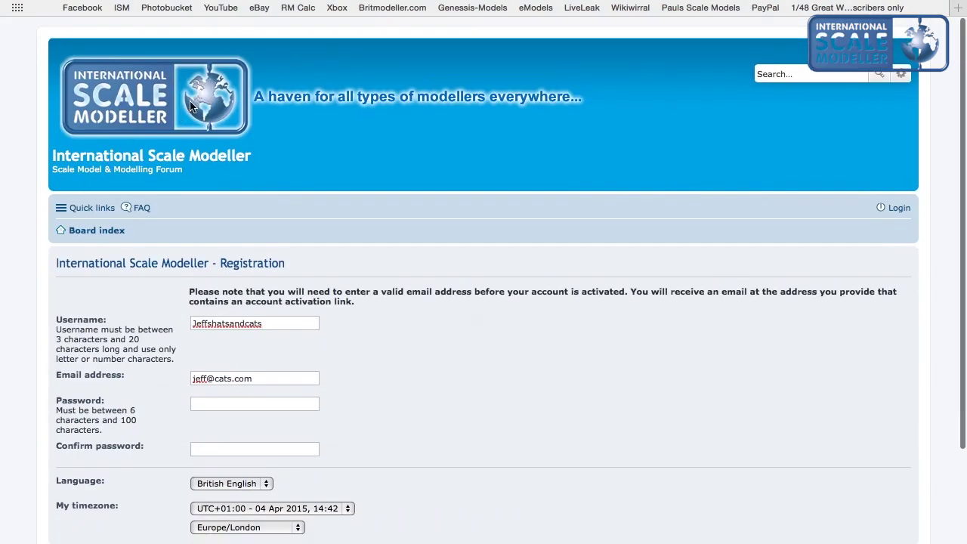
left_click(899, 208)
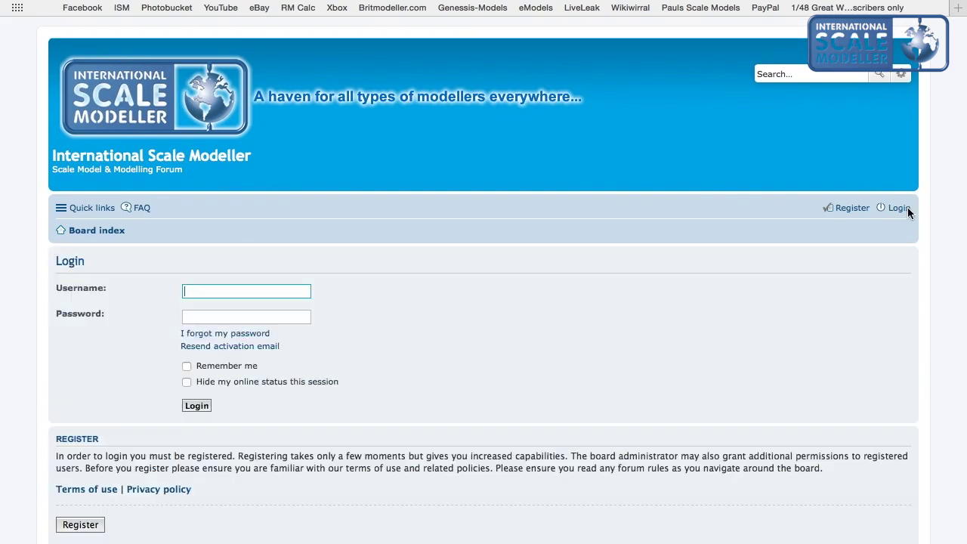
left_click(287, 318)
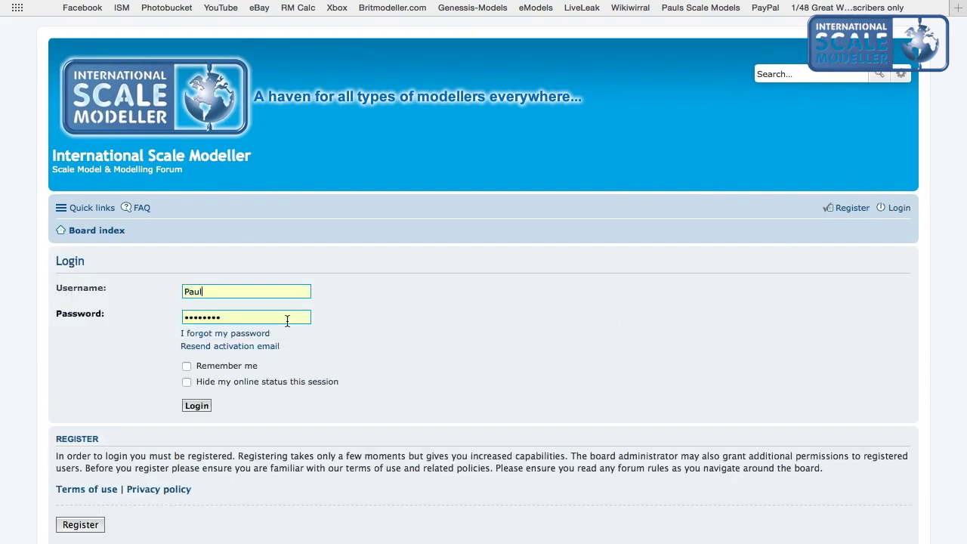
left_click(187, 366)
left_click(188, 290)
left_click(216, 316)
left_click(276, 341)
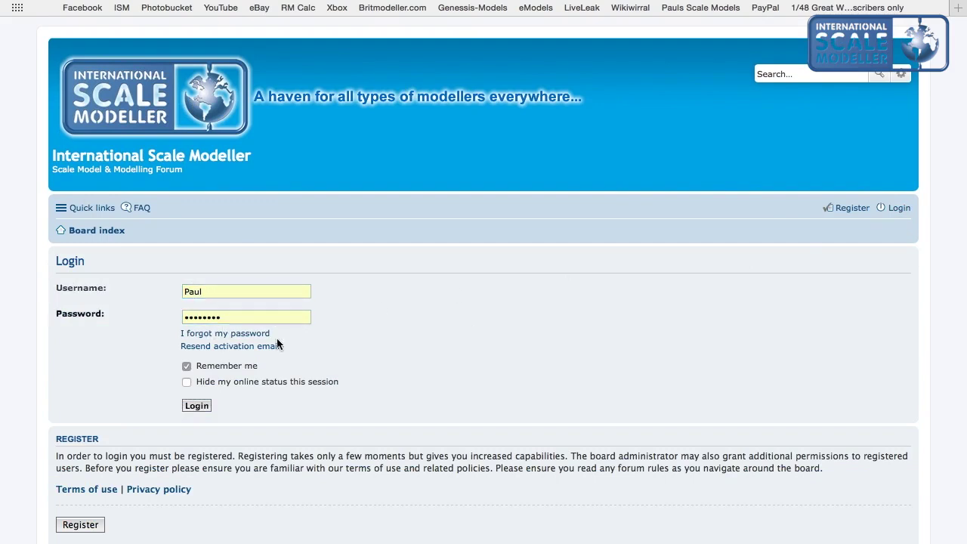
left_click(199, 407)
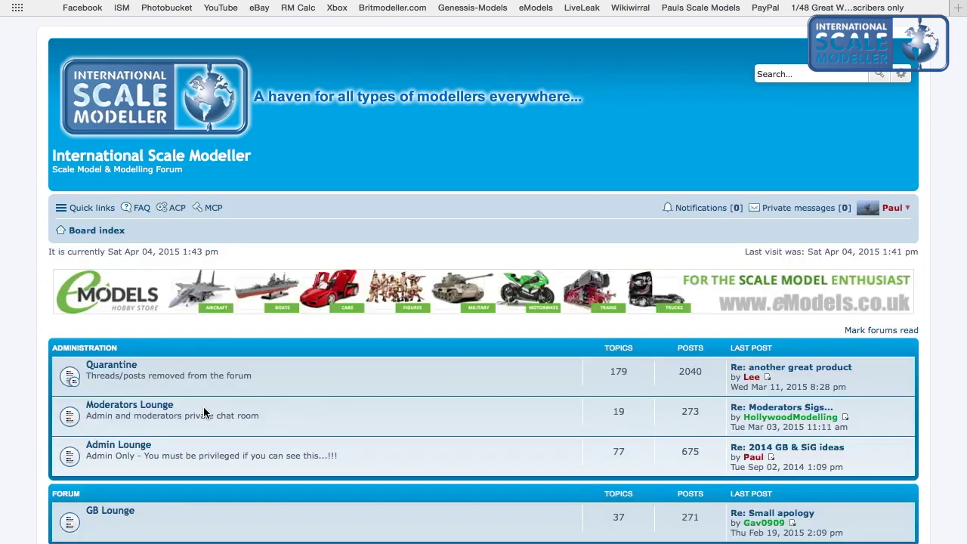
Open a new browser tab next to the forum.
scroll(203, 407, "down", 10)
scroll(203, 407, "up", 9)
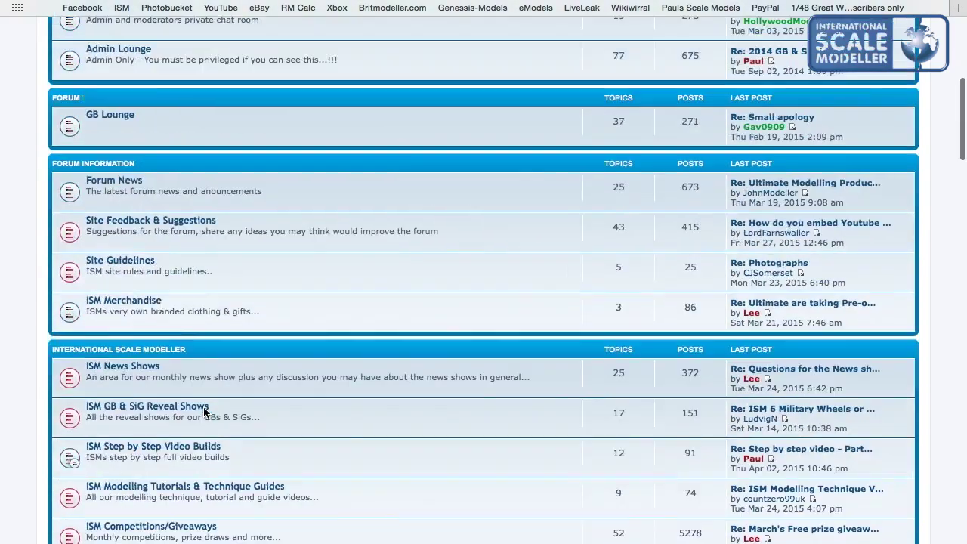
left_click(958, 7)
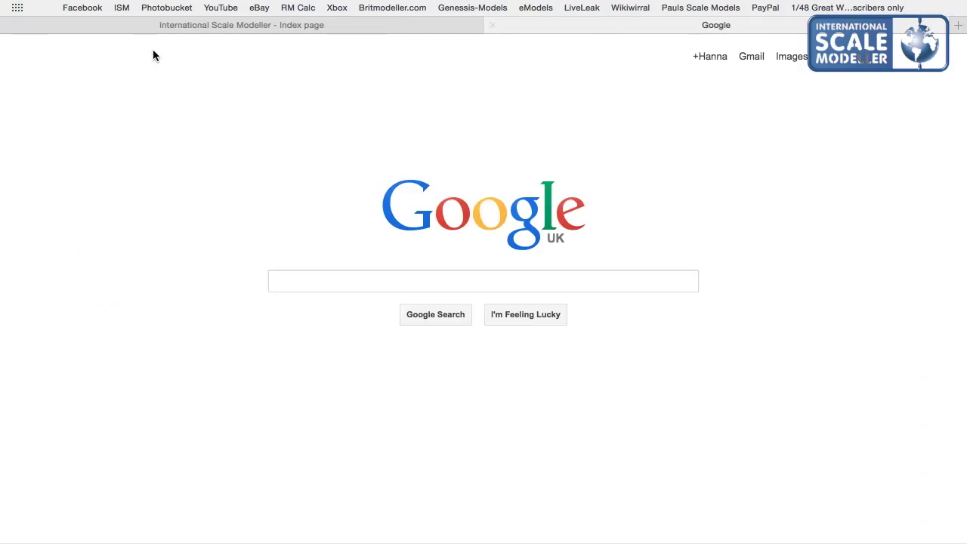
Browse the 1 Finshed models album in the Photobucket library, then return to the forum.
left_click(161, 9)
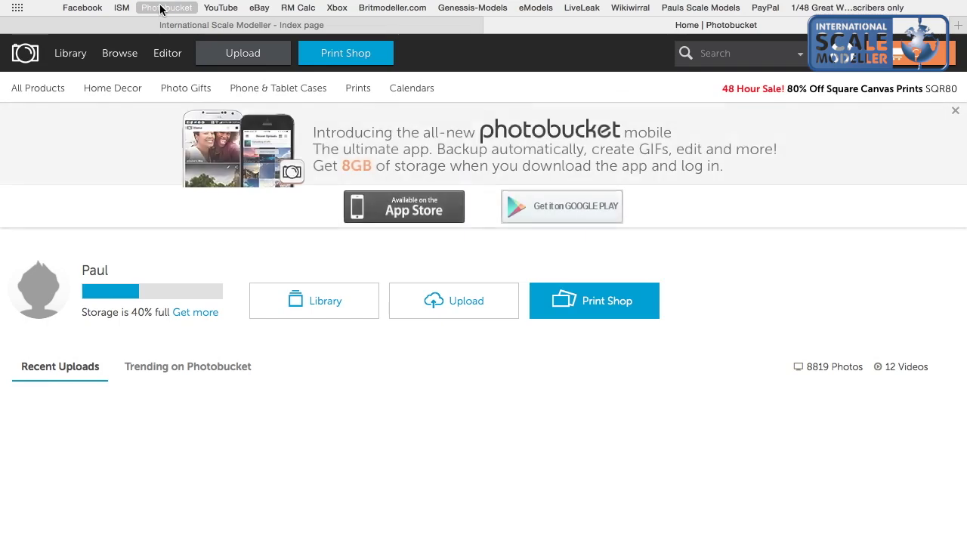
left_click(70, 58)
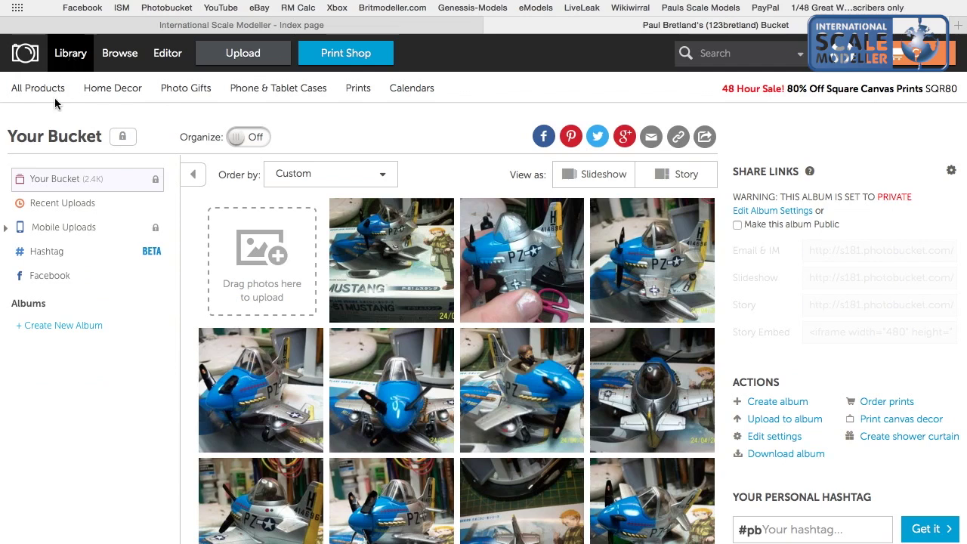
left_click(67, 349)
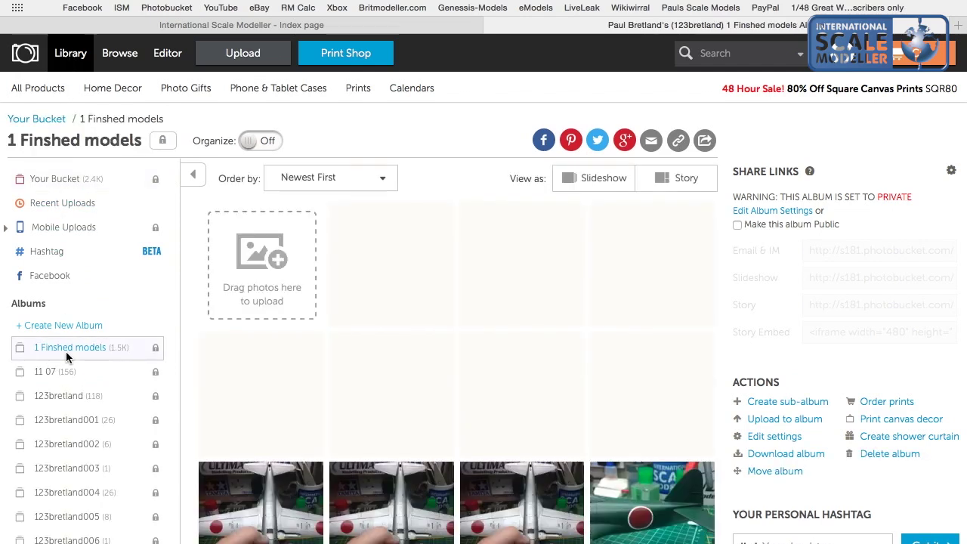
scroll(364, 225, "down", 3)
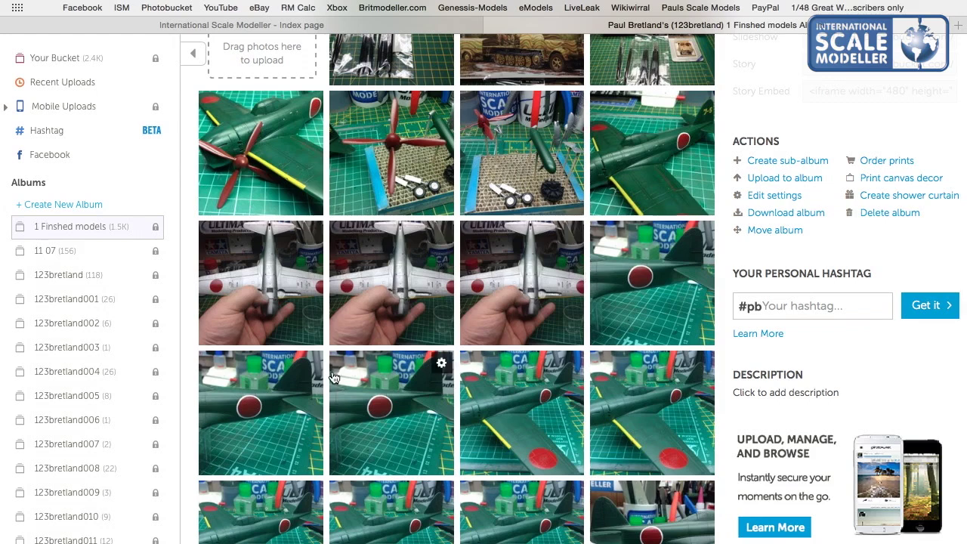
scroll(333, 379, "down", 8)
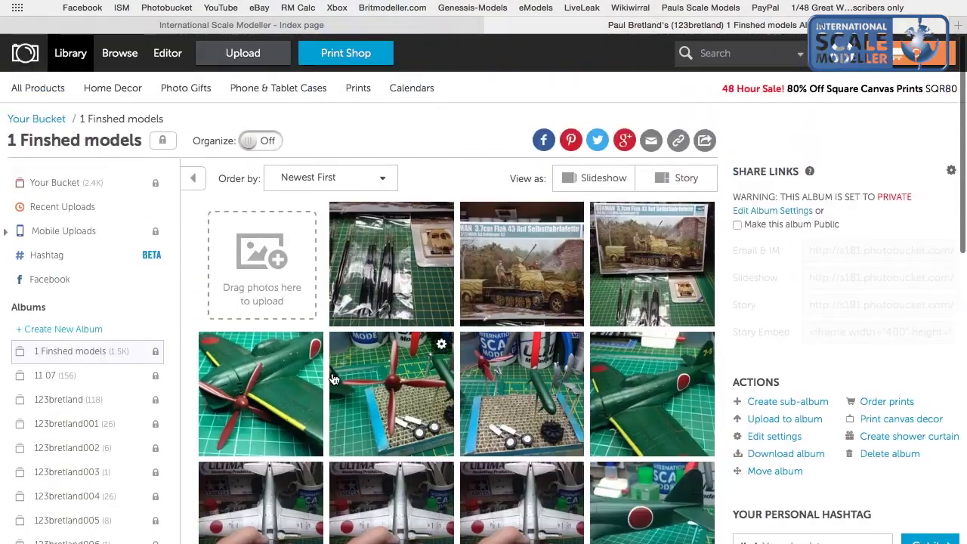
left_click(147, 27)
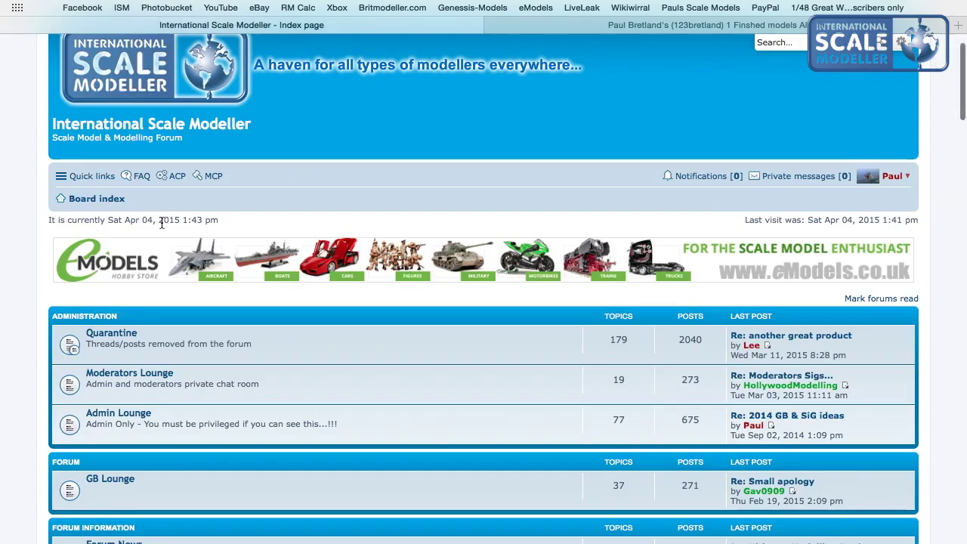
Show New posts (no matches), then Unread posts (over 1000 across 40 pages) via Quick links.
scroll(161, 222, "down", 5)
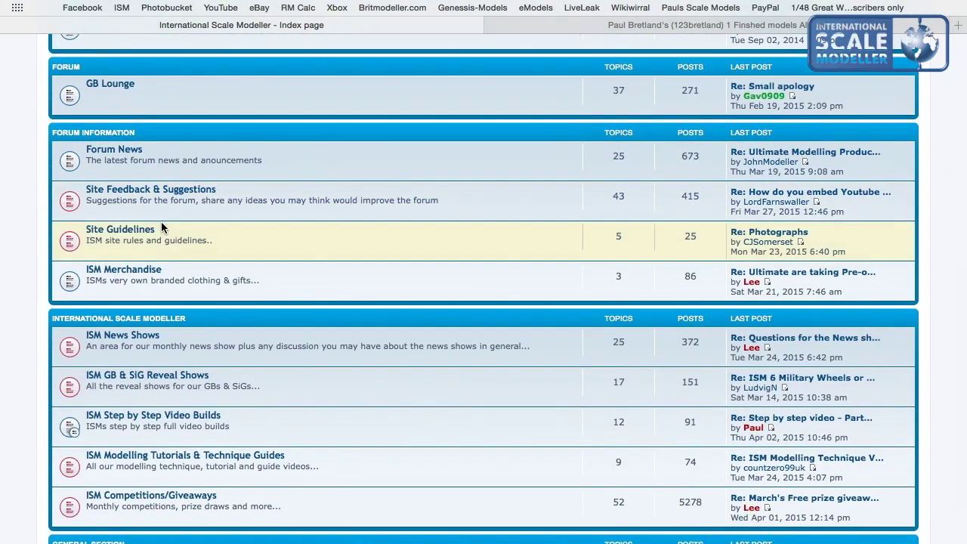
scroll(161, 221, "down", 3)
scroll(161, 227, "up", 10)
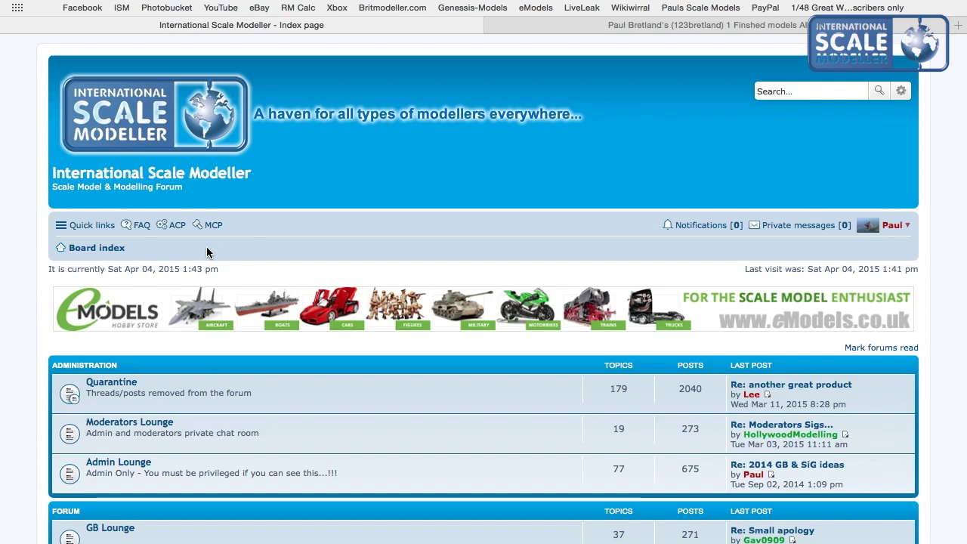
scroll(207, 249, "down", 5)
scroll(206, 246, "up", 3)
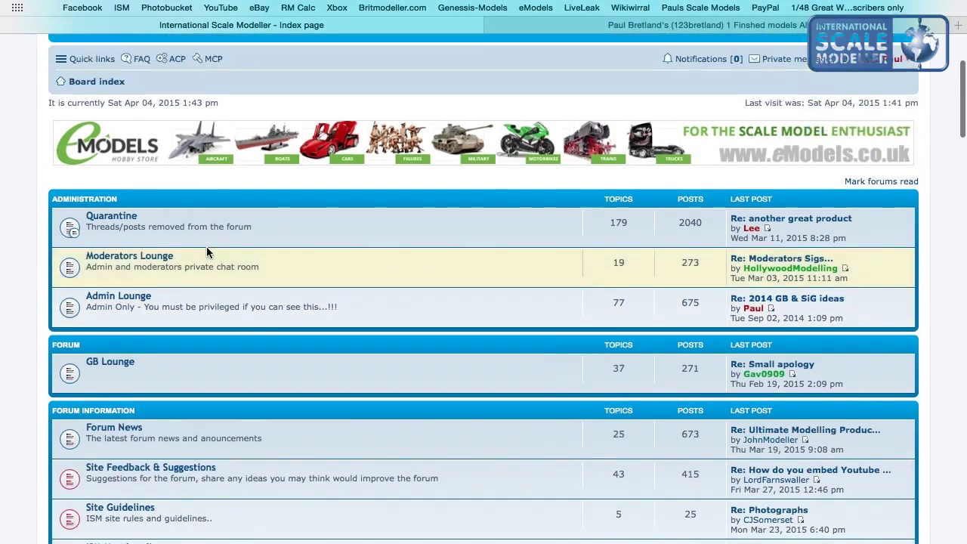
left_click(102, 134)
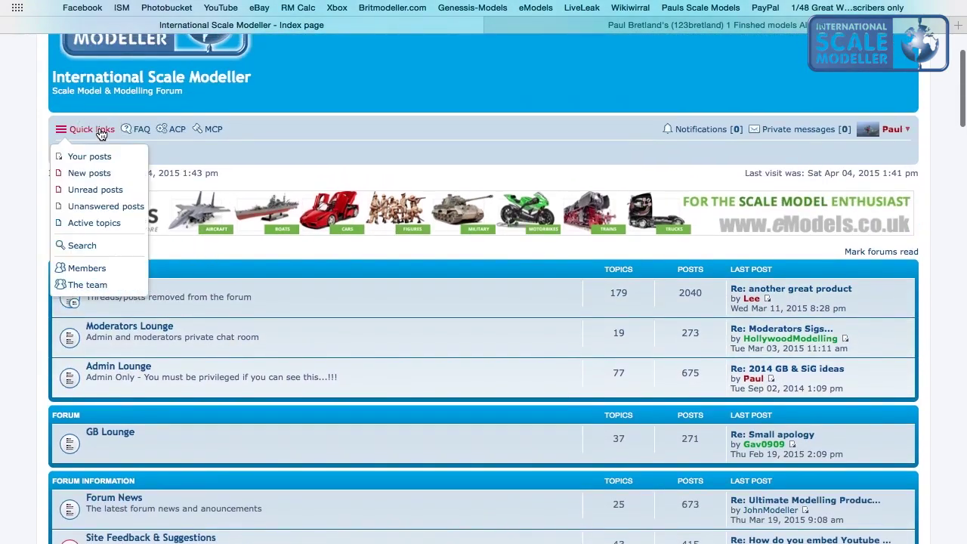
left_click(90, 173)
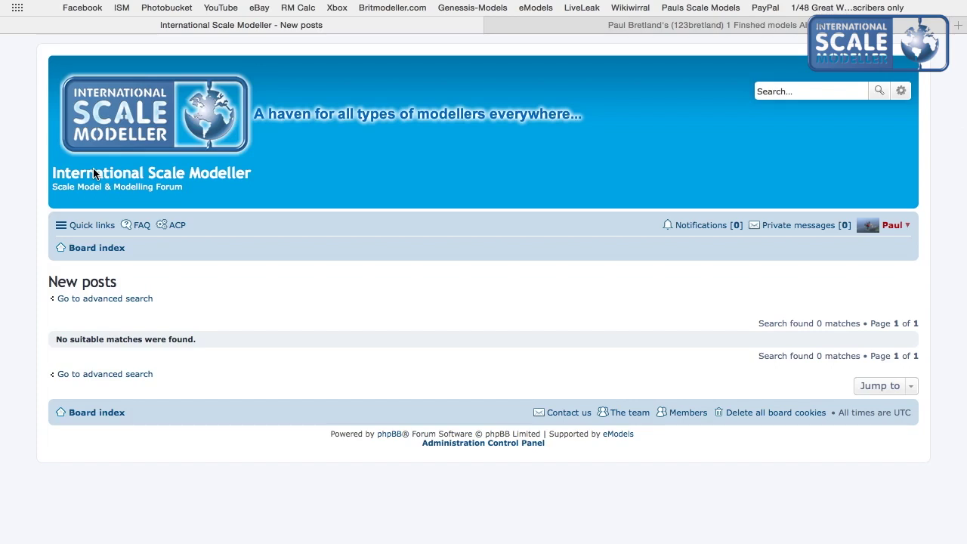
left_click(83, 226)
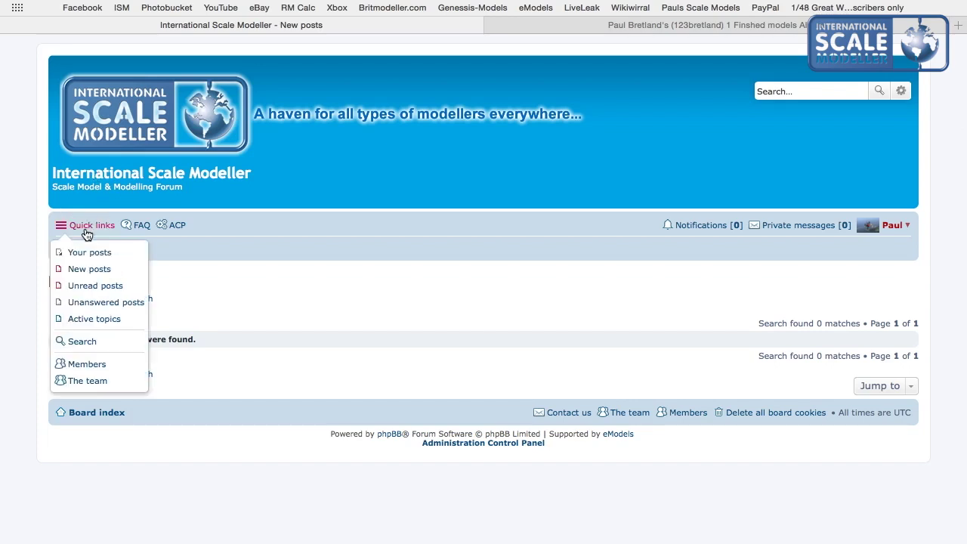
left_click(84, 285)
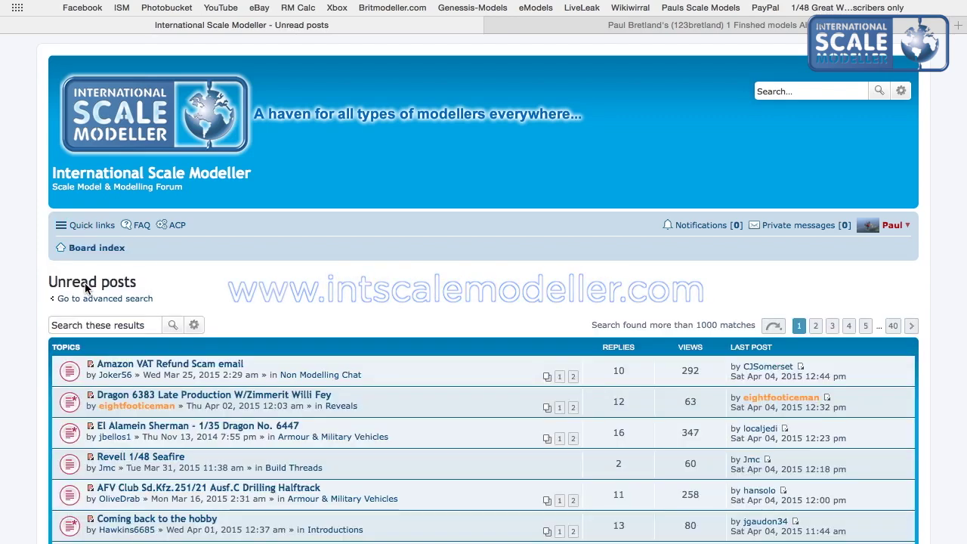